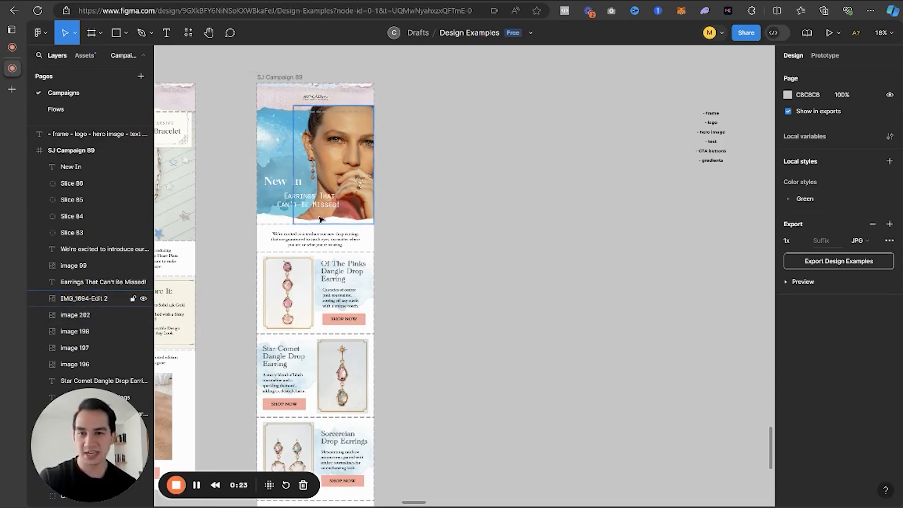
click(285, 78)
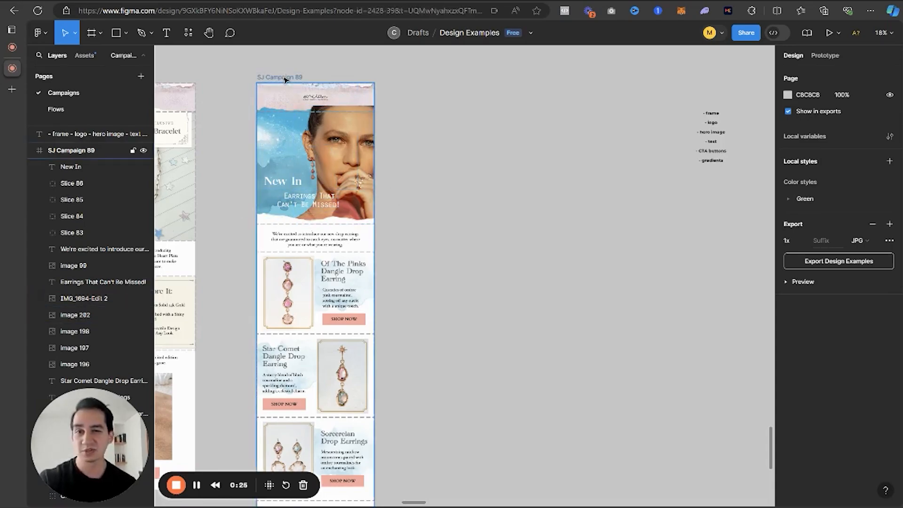
key(ctrl+d)
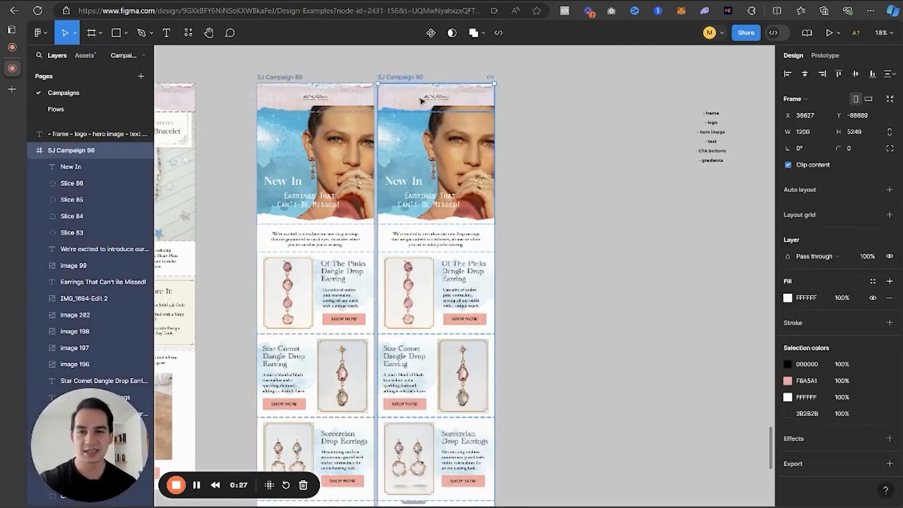
key(Delete)
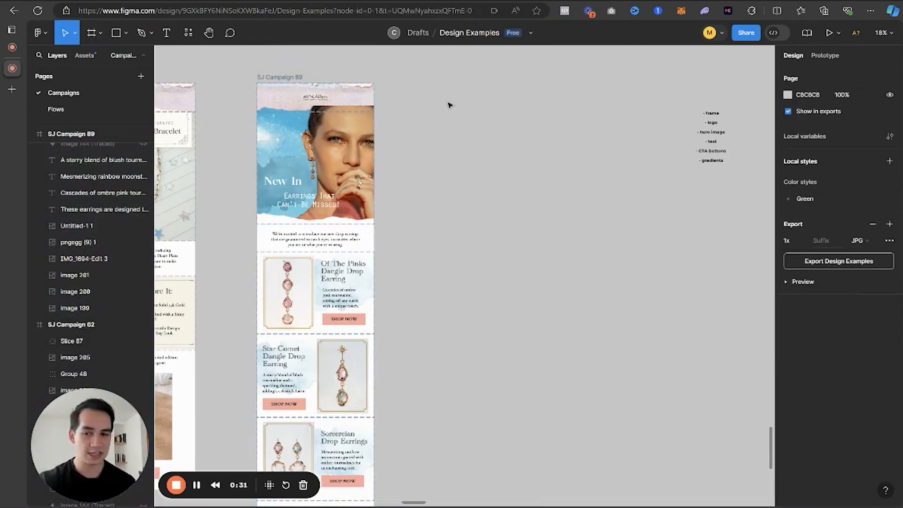
Step: Draw a new frame about 1275 × 4968 on the empty canvas beside SJ Campaign 89, aligned with its upper edge
click(125, 35)
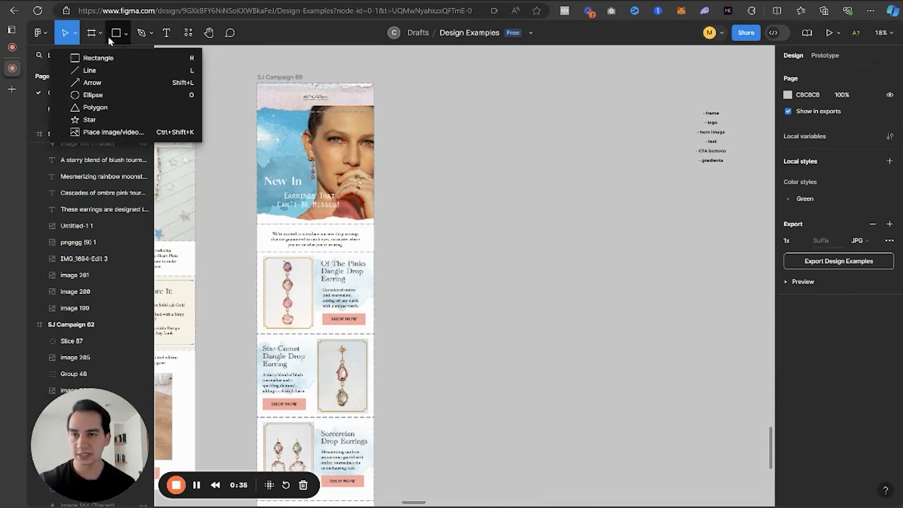
click(100, 33)
click(71, 57)
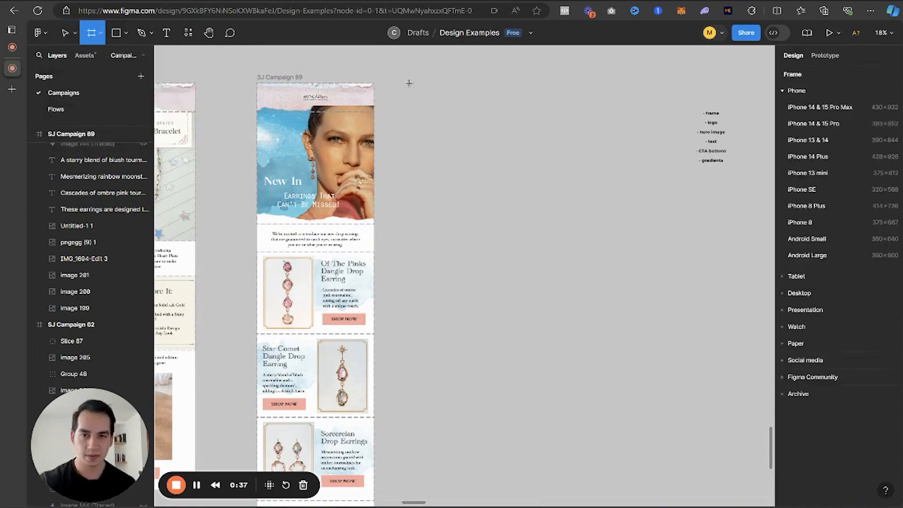
drag(410, 82, 537, 468)
scroll(494, 353, up, 2)
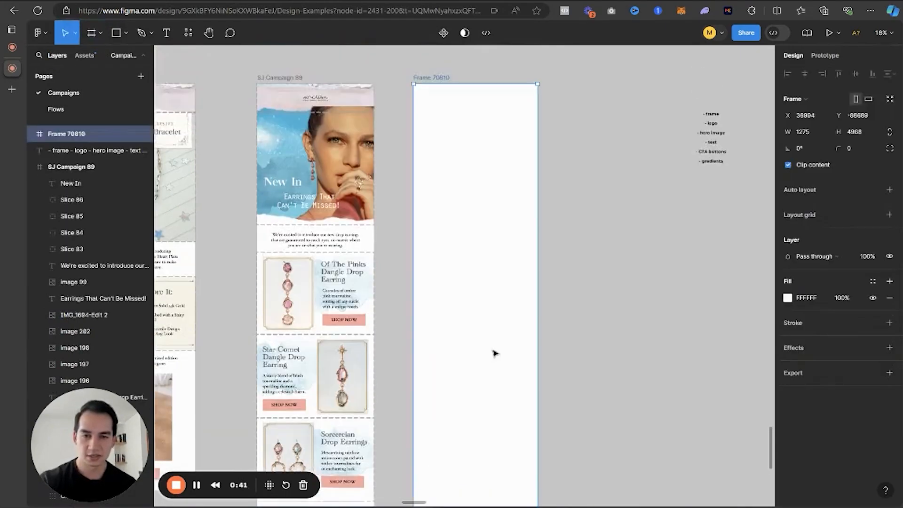
scroll(494, 353, up, 1)
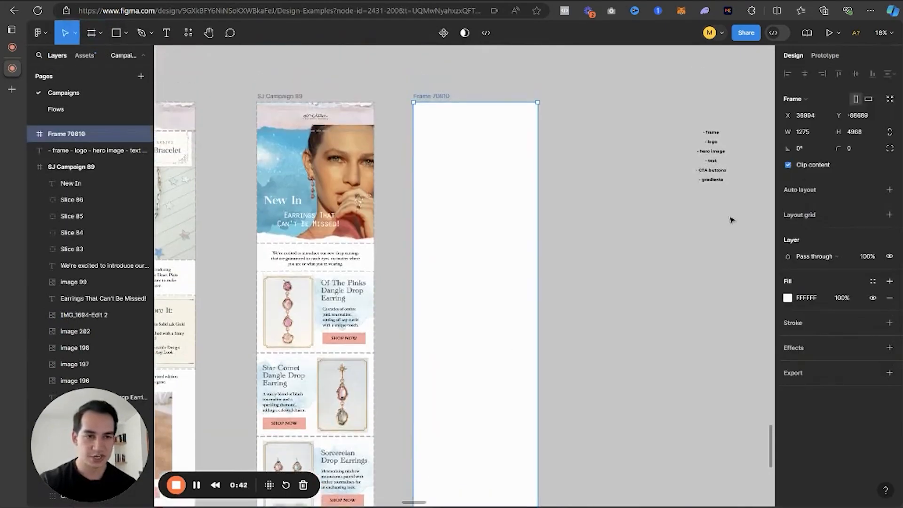
Step: Set the new frame's width to 1200 and deselect it
click(802, 134)
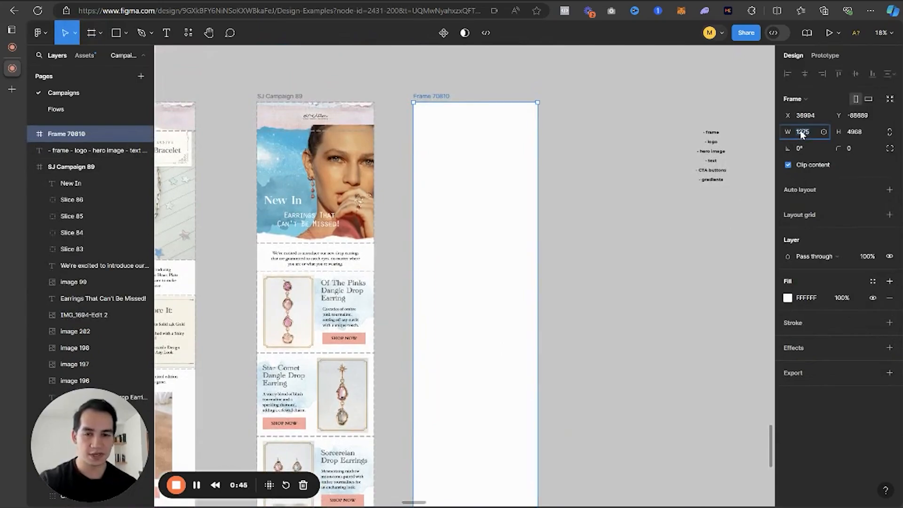
text(1200)
key(Return)
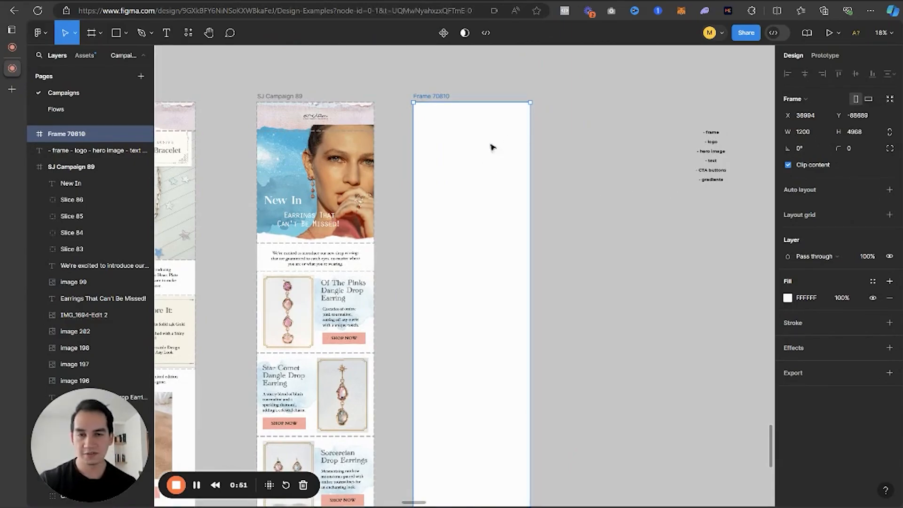
key(Escape)
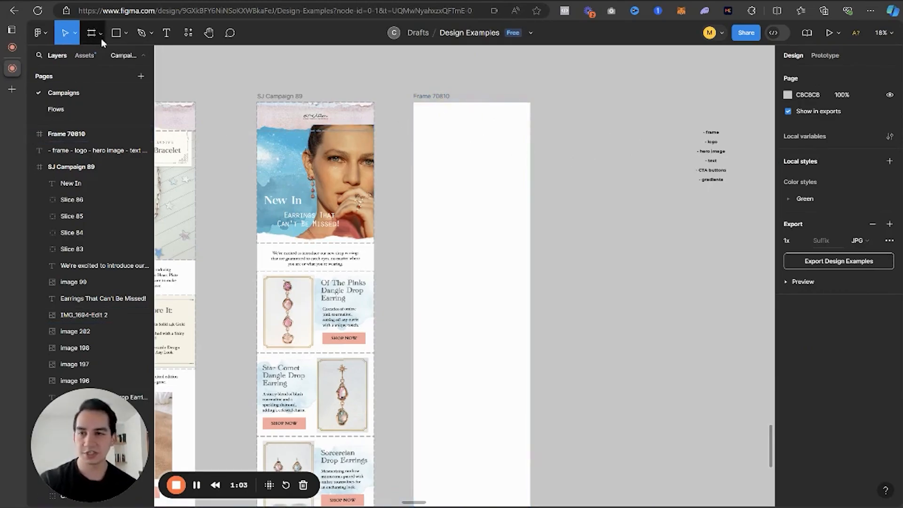
Step: Draw a rectangle about 1200 × 1309 across the full width of the new frame, about 165 below its upper edge
click(116, 32)
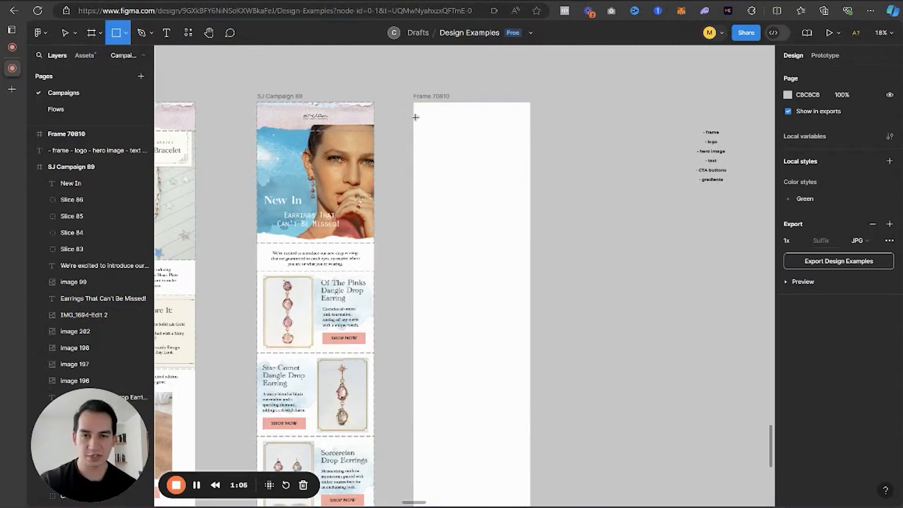
ctrl+scroll(413, 117, up, 3)
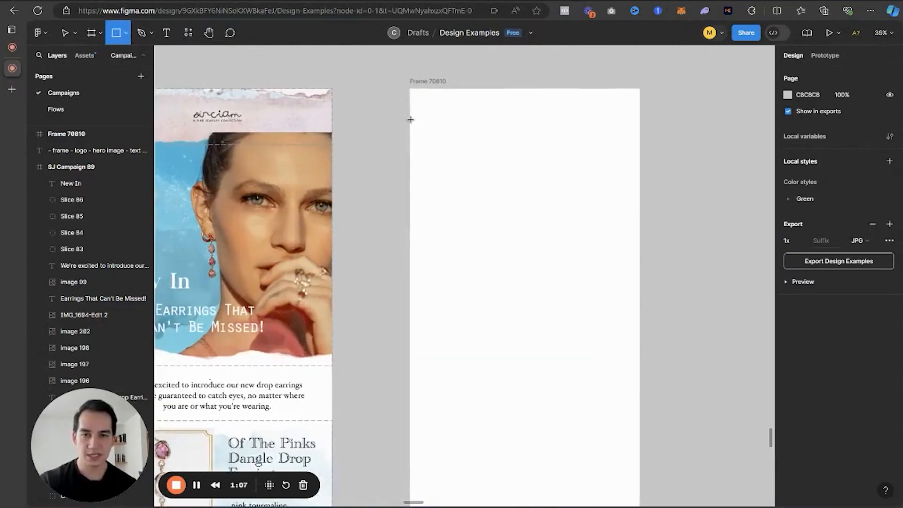
drag(410, 120, 639, 362)
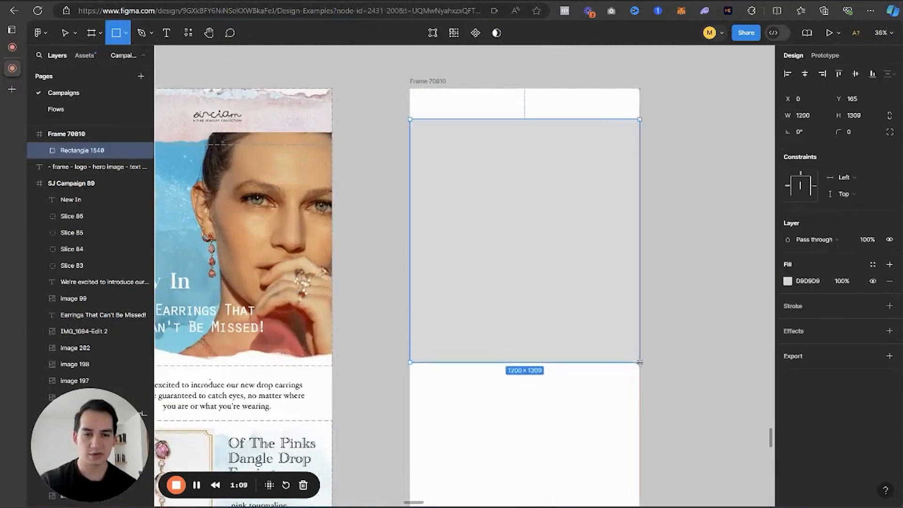
drag(410, 228, 406, 228)
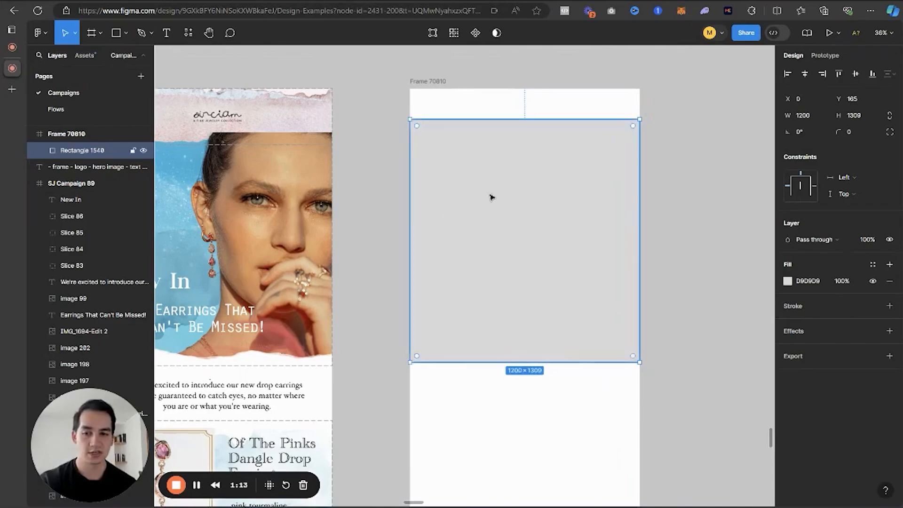
scroll(492, 197, down, 1)
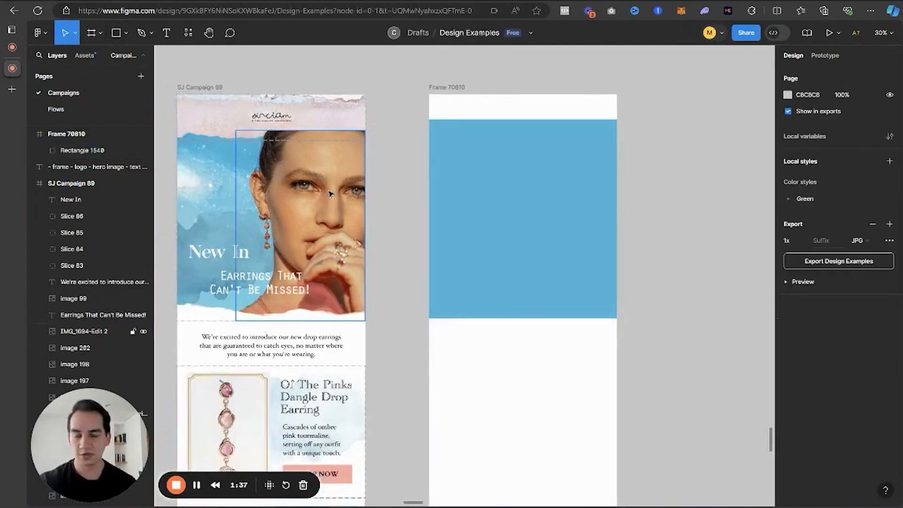
Step: Place a copy of the model photo from SJ Campaign 89 over the blue rectangle, against the new frame's right edge
click(331, 193)
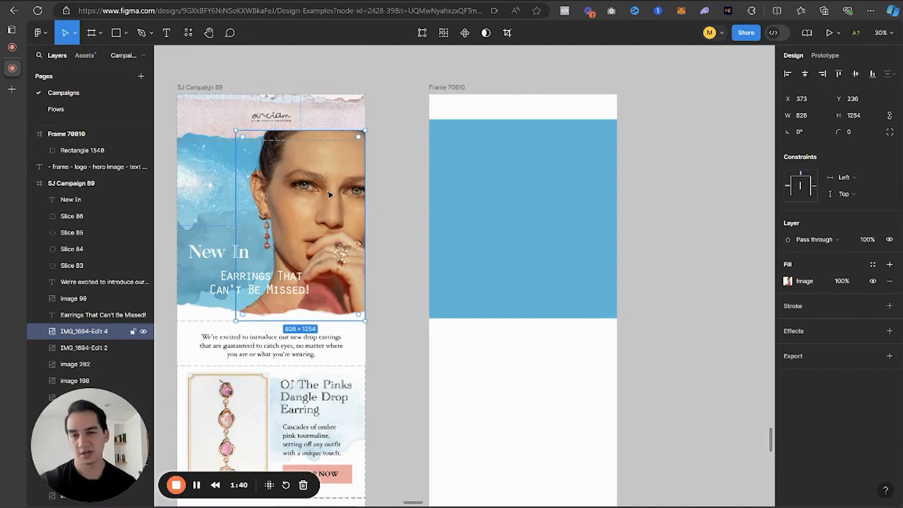
drag(332, 195, 581, 205)
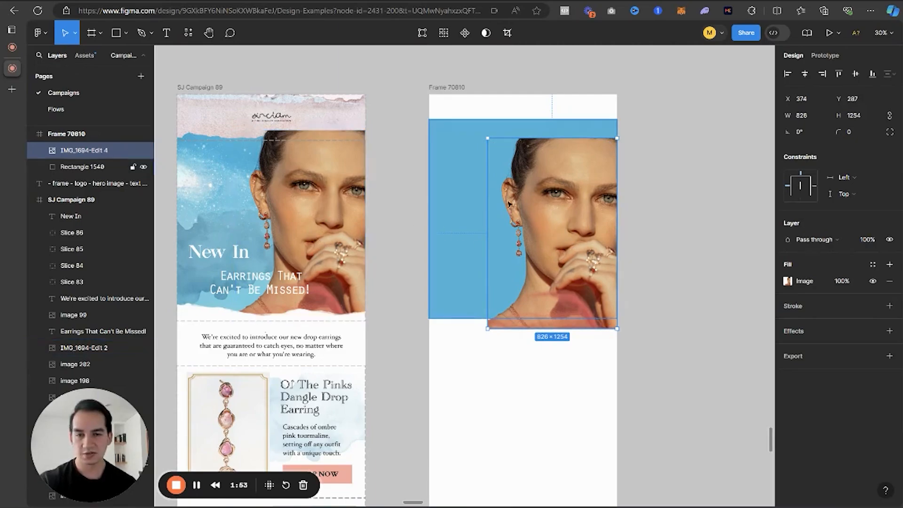
drag(568, 206, 567, 197)
click(645, 191)
Step: Duplicate the pink torn-paper logo header of SJ Campaign 89 and place the copy across the head of the new frame
click(284, 120)
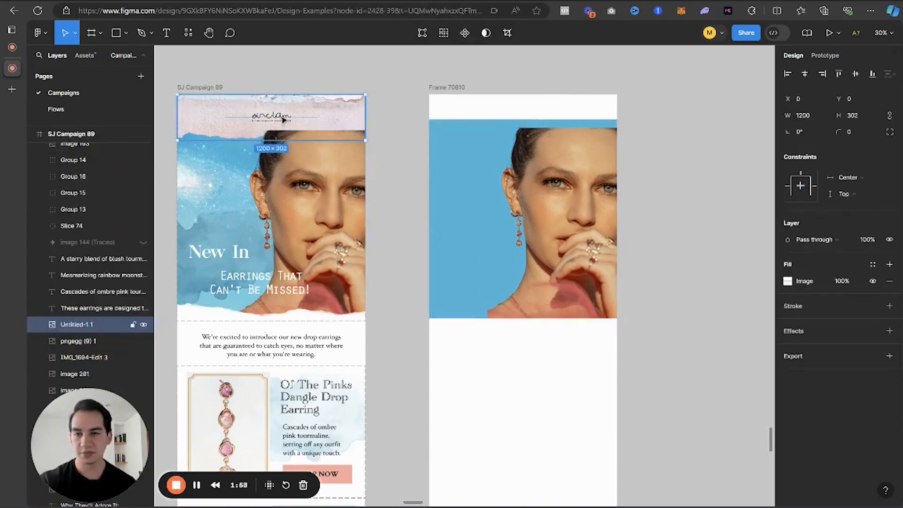
key(ctrl+d)
drag(294, 119, 547, 116)
click(644, 156)
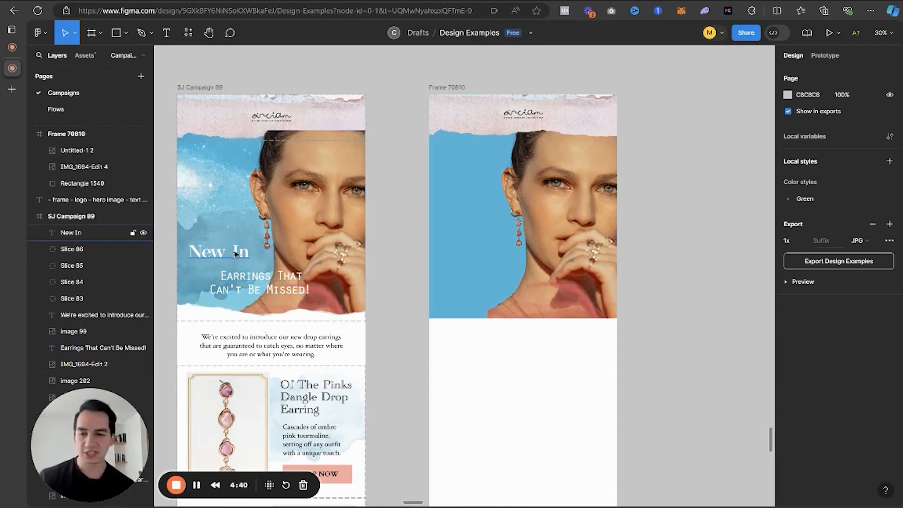
Step: Add the text "New In" on the blue area of the new frame's hero section, beside the model photo
click(166, 41)
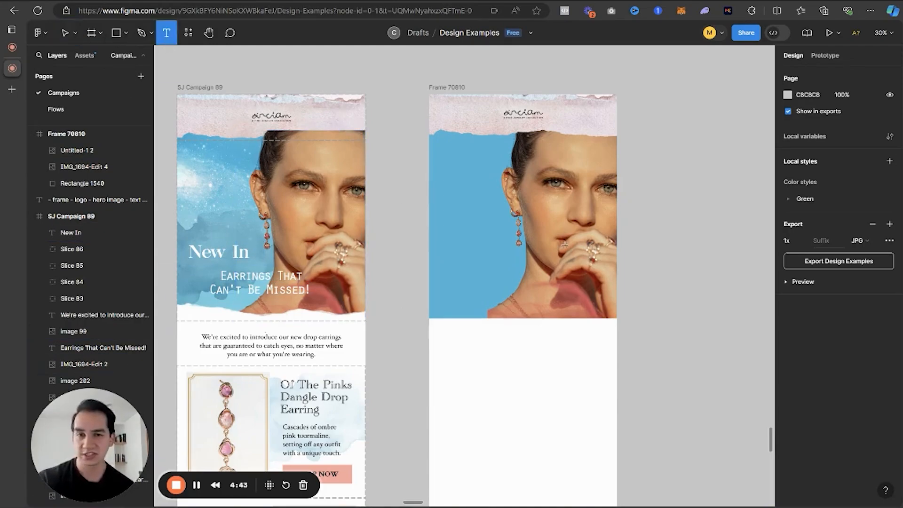
click(451, 243)
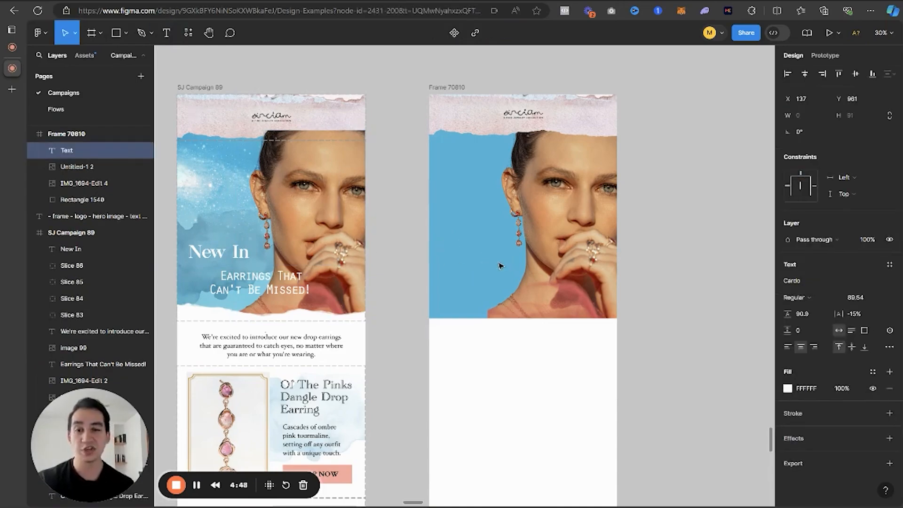
text(New In)
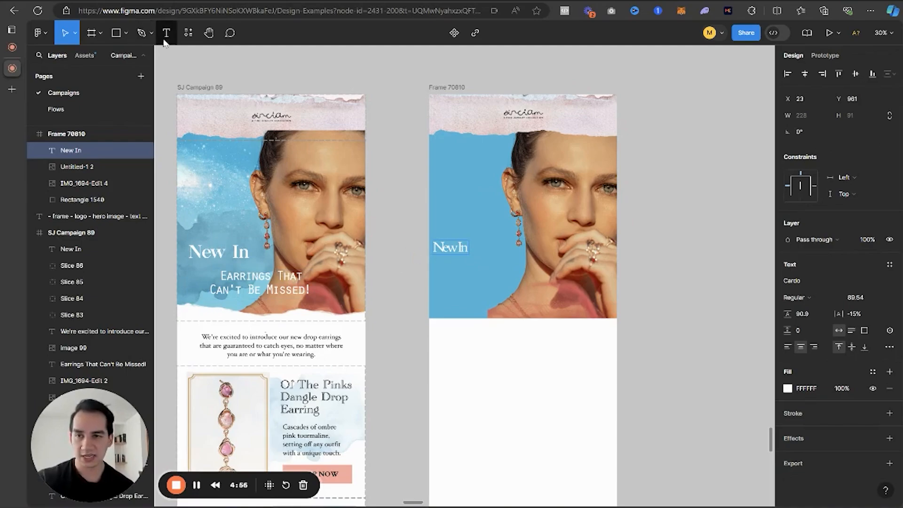
key(Escape)
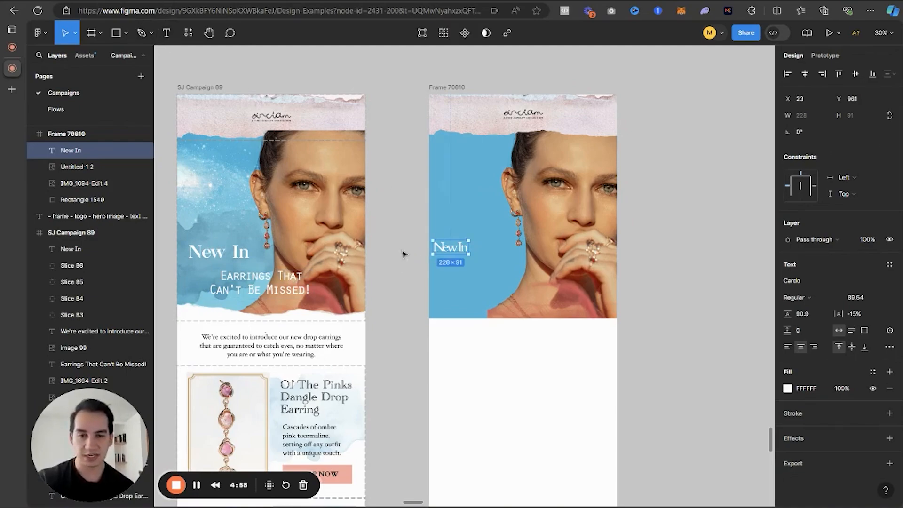
drag(456, 251, 477, 252)
Step: Preview other fonts and weights for the new frame's "New In" text, choosing Cardo Regular
double_click(475, 249)
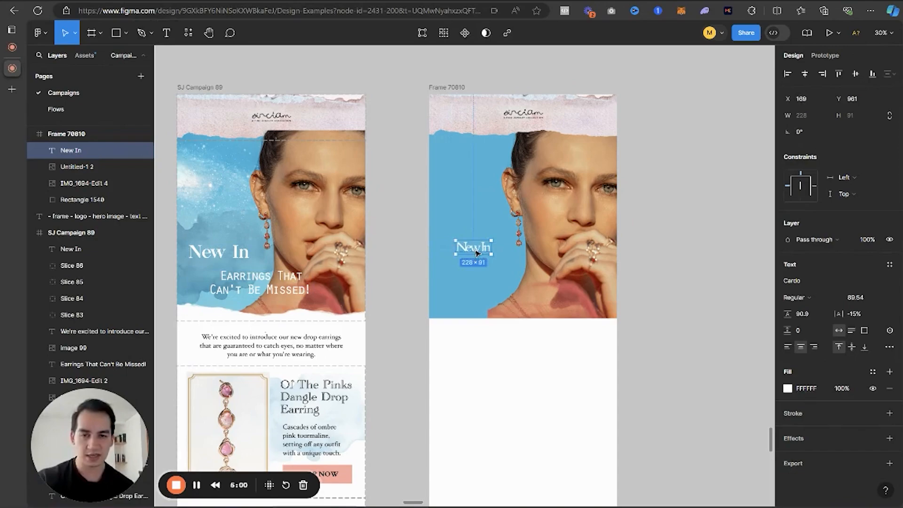
click(805, 279)
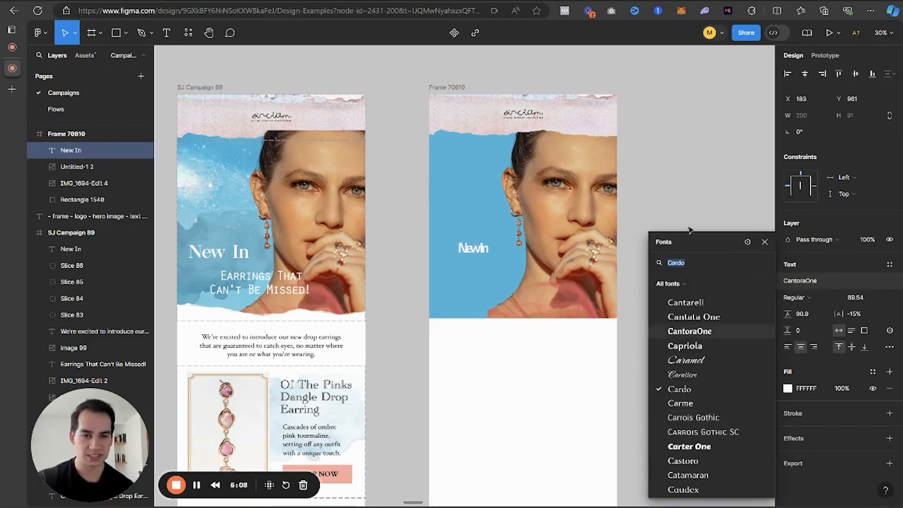
click(682, 389)
click(799, 297)
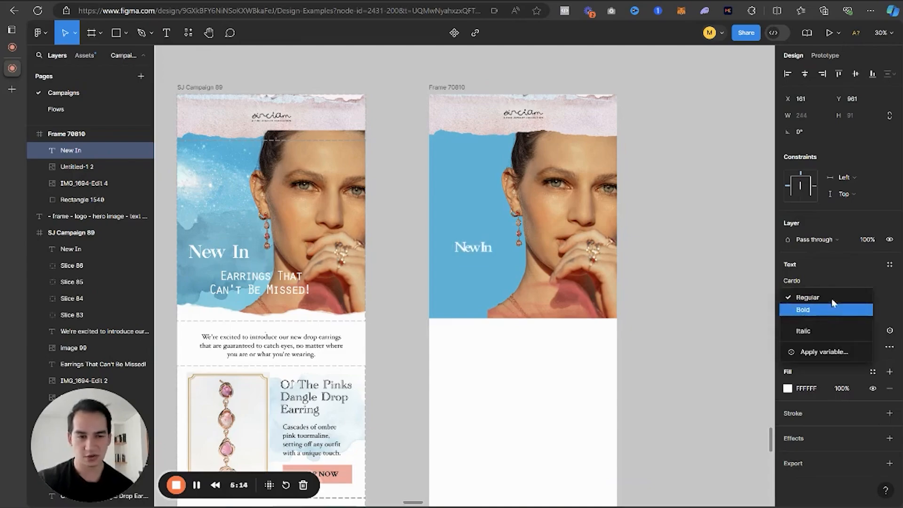
click(831, 299)
key(Return)
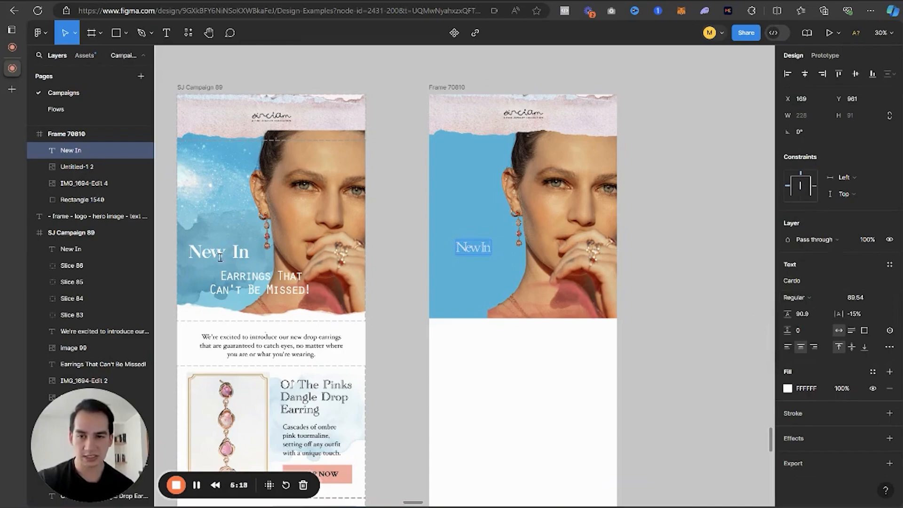
Step: Set the "New In" text's font size to 130 and move the text slightly down on the blue area
click(859, 298)
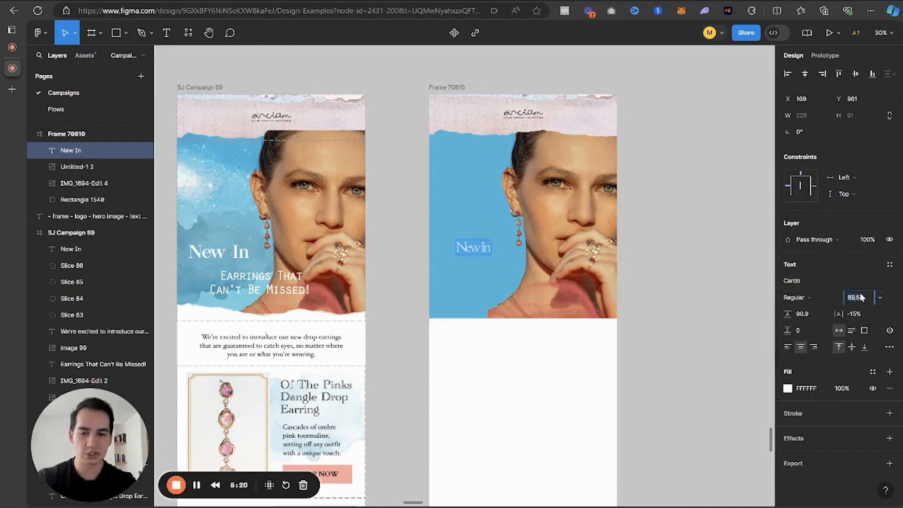
text(130)
key(Return)
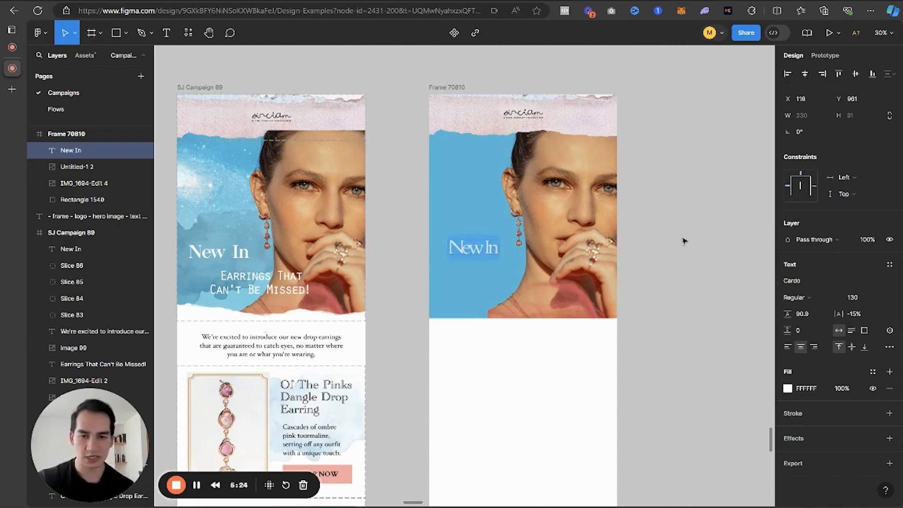
click(475, 248)
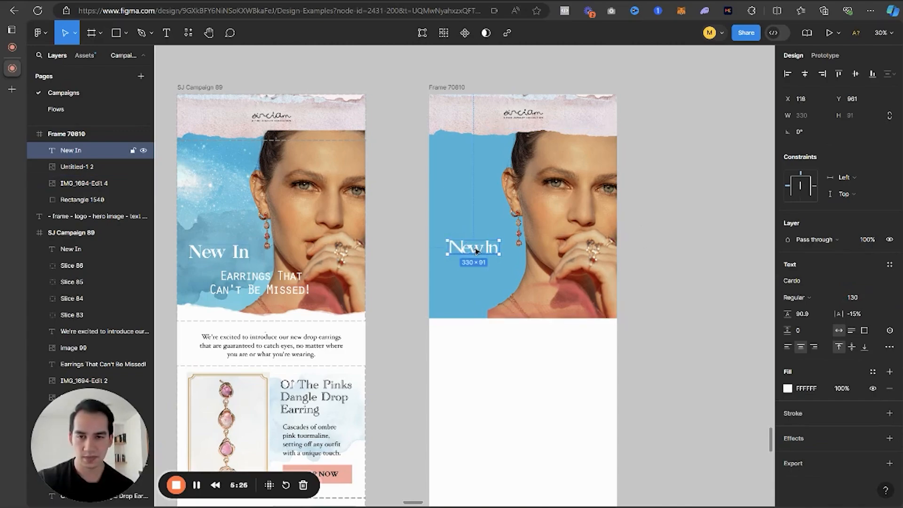
drag(476, 251, 476, 257)
click(408, 302)
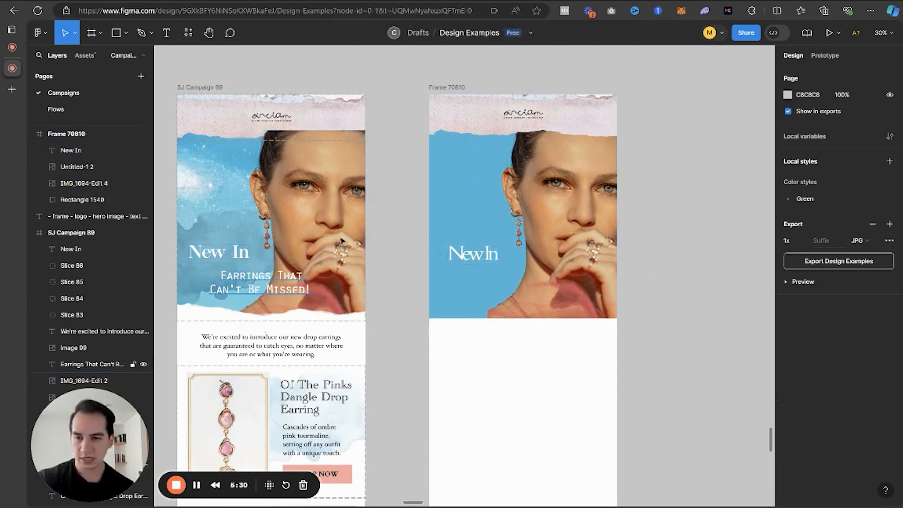
Step: Add a text line reading "Earrings that can" below the "New In" heading in the new frame
click(167, 33)
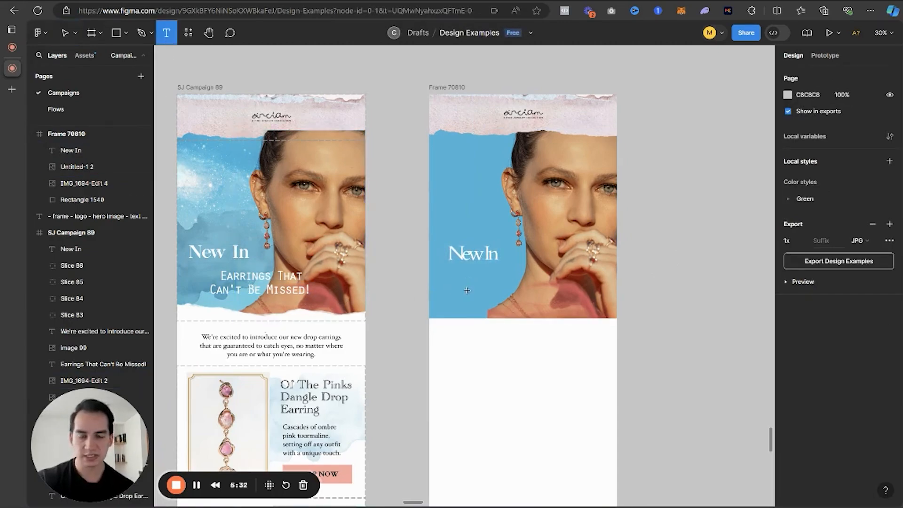
click(467, 290)
text(Ear)
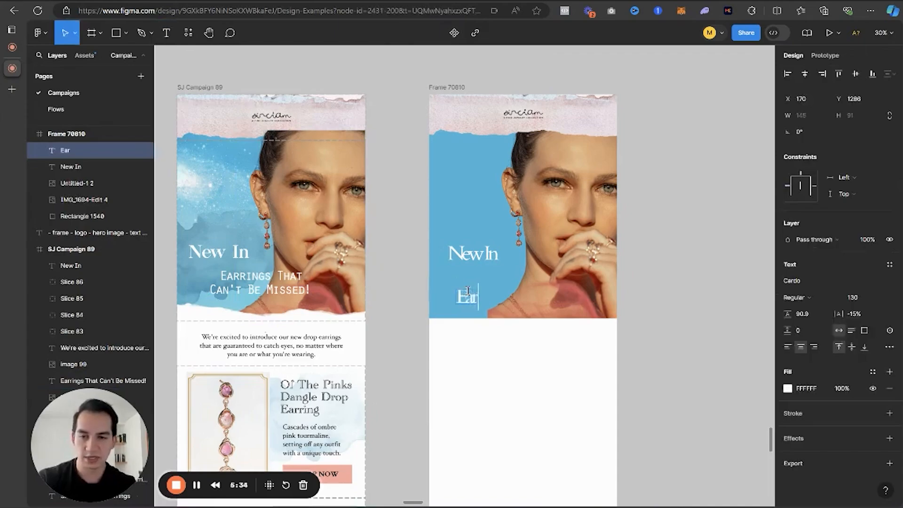
text(rings that ca)
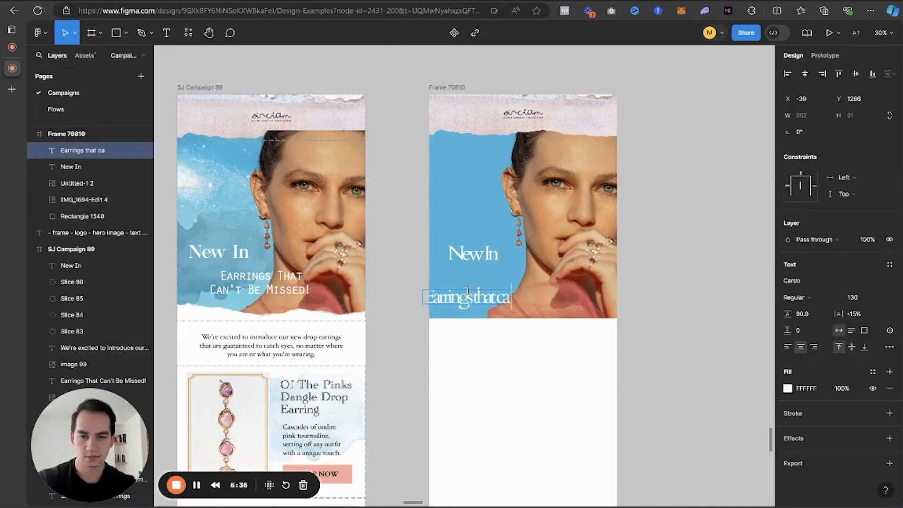
text(n)
Step: Delete the text line beginning "Earrings that" below the "New In" heading in the new frame
key(BackSpace)
key(BackSpace)
key(BackSpace)
key(BackSpace)
key(BackSpace)
key(BackSpace)
key(BackSpace)
key(BackSpace)
key(BackSpace)
key(BackSpace)
key(BackSpace)
key(BackSpace)
key(BackSpace)
key(BackSpace)
key(BackSpace)
key(BackSpace)
key(BackSpace)
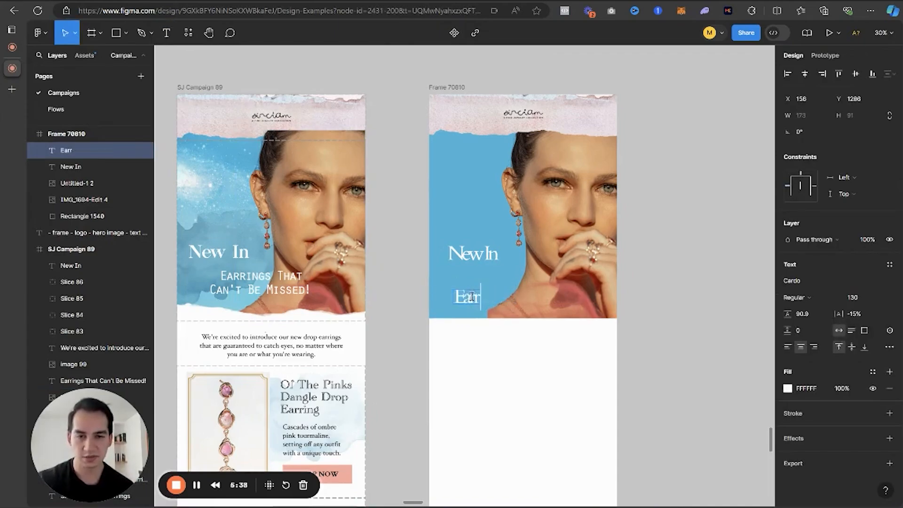
click(634, 266)
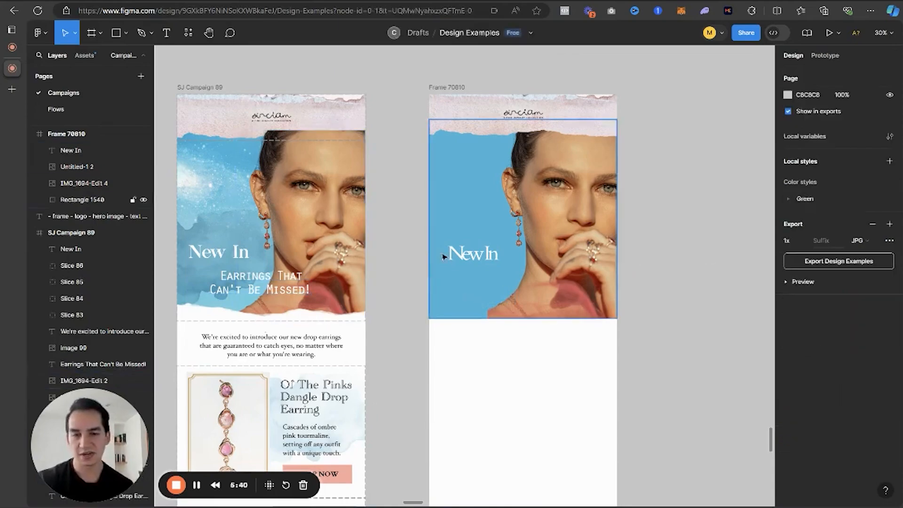
Step: Duplicate SJ Campaign 89's "Earrings That Can't Be Missed!" text into the new frame, just below its "New In" heading
click(262, 277)
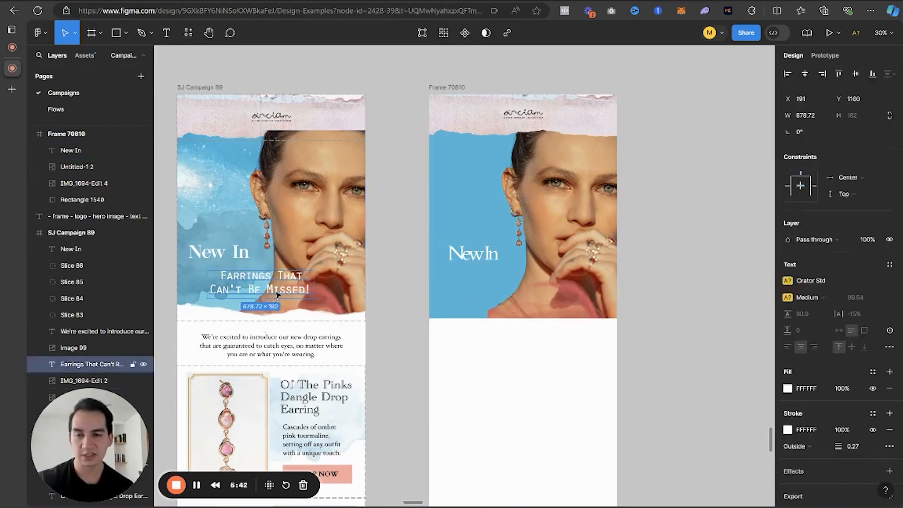
key(ctrl+d)
drag(276, 290, 536, 300)
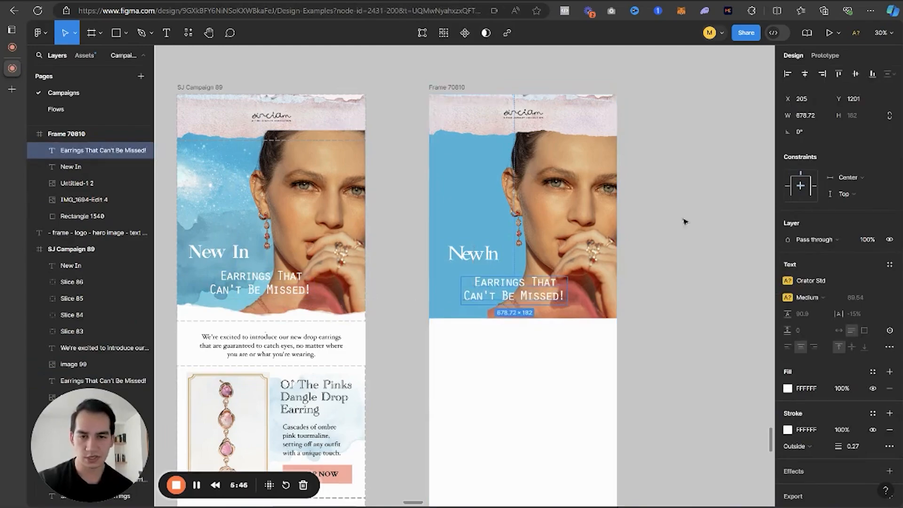
click(647, 261)
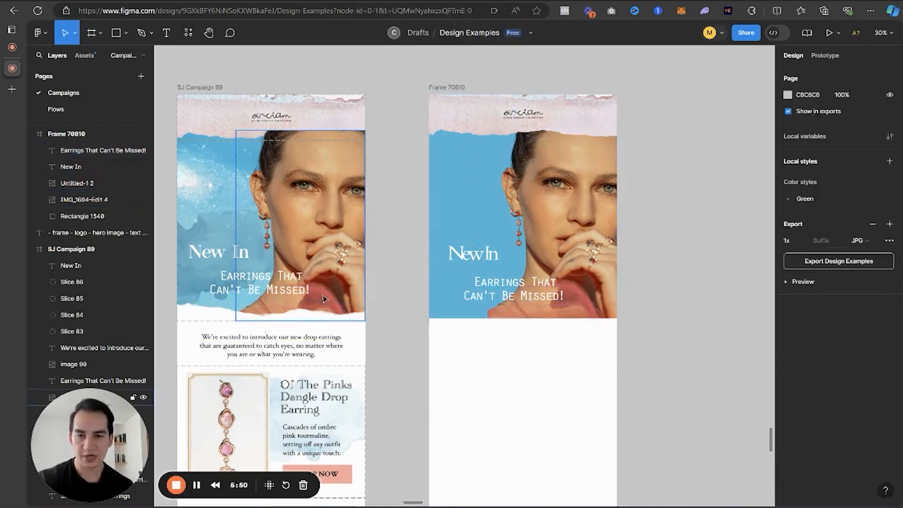
Step: Copy the torn white paper edge image from SJ Campaign 89 and lay it over the bottom edge of the new frame's hero
key(ctrl+v)
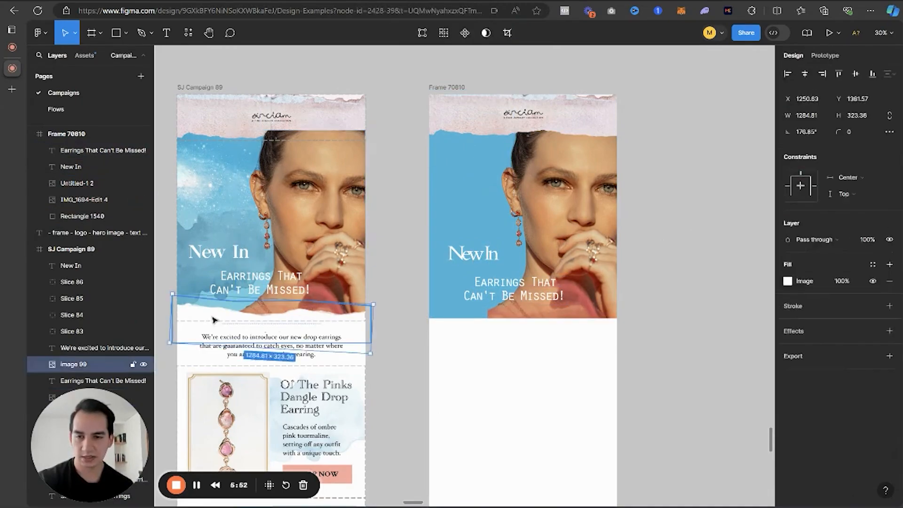
drag(214, 321, 465, 319)
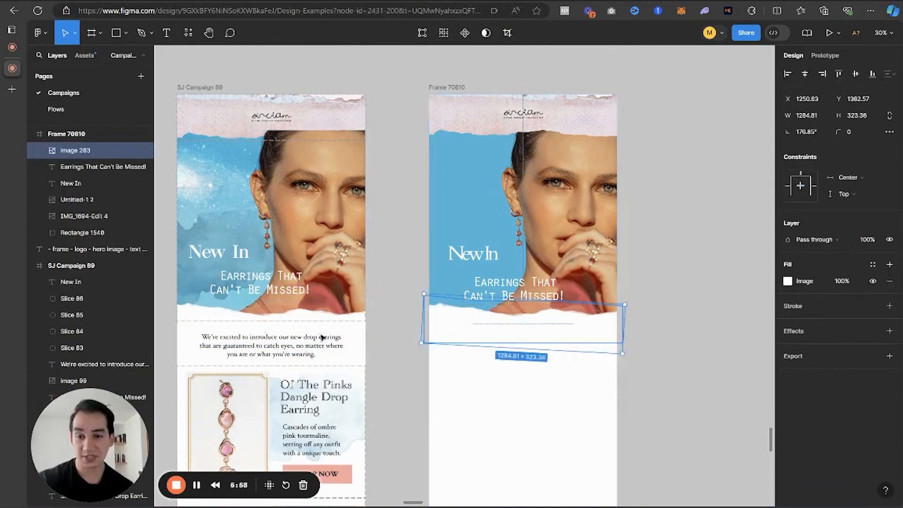
drag(335, 308, 680, 195)
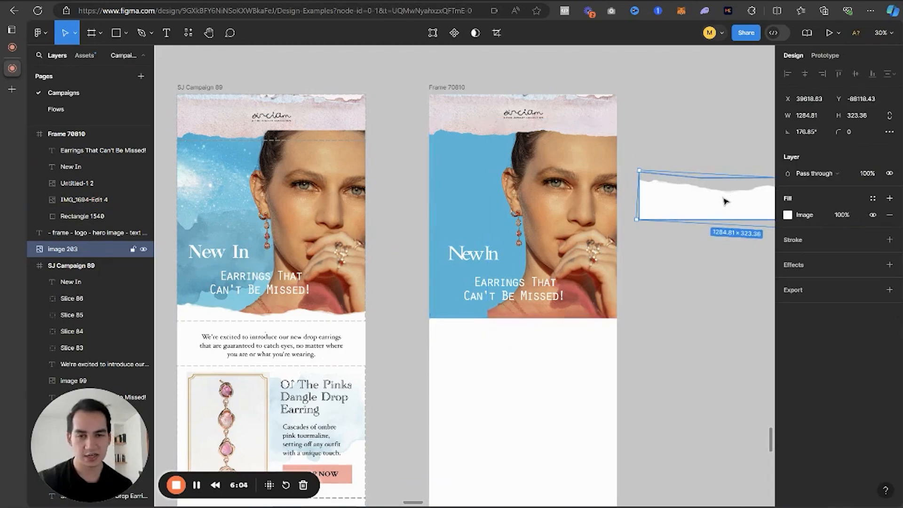
drag(723, 201, 508, 322)
click(680, 303)
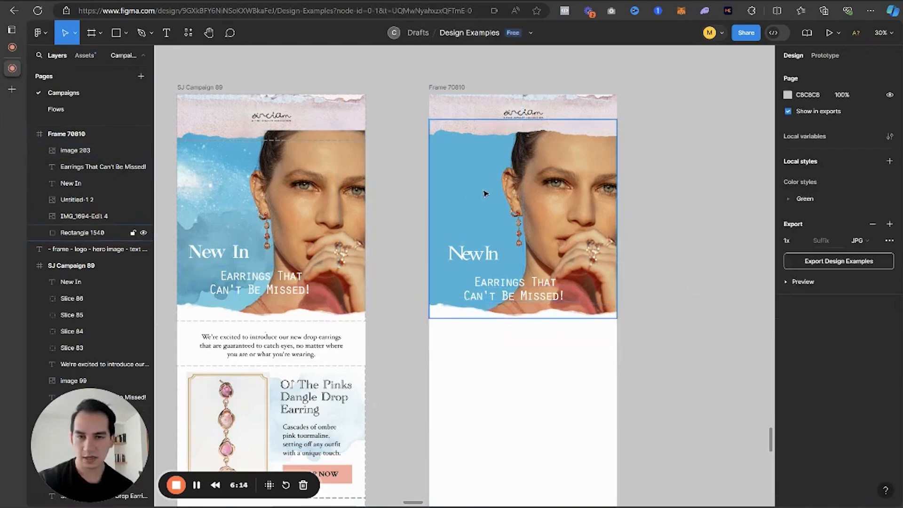
Step: Copy the speckled overlay image from SJ Campaign 89's blue hero background onto the new frame's hero
click(199, 182)
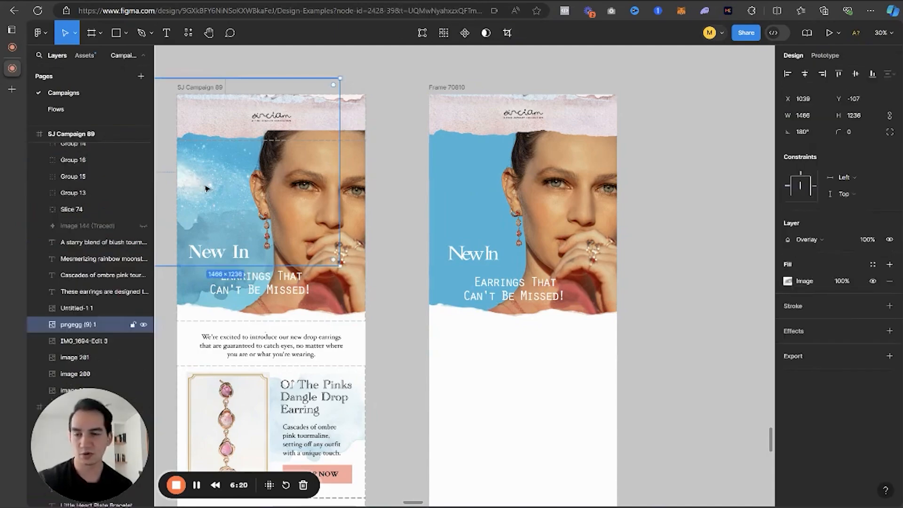
drag(218, 191, 464, 191)
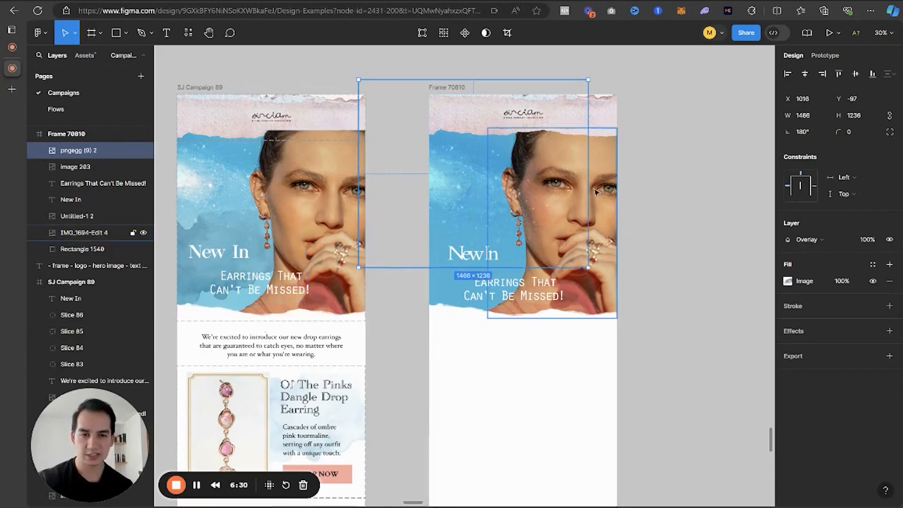
right_click(450, 187)
mouse_move(477, 242)
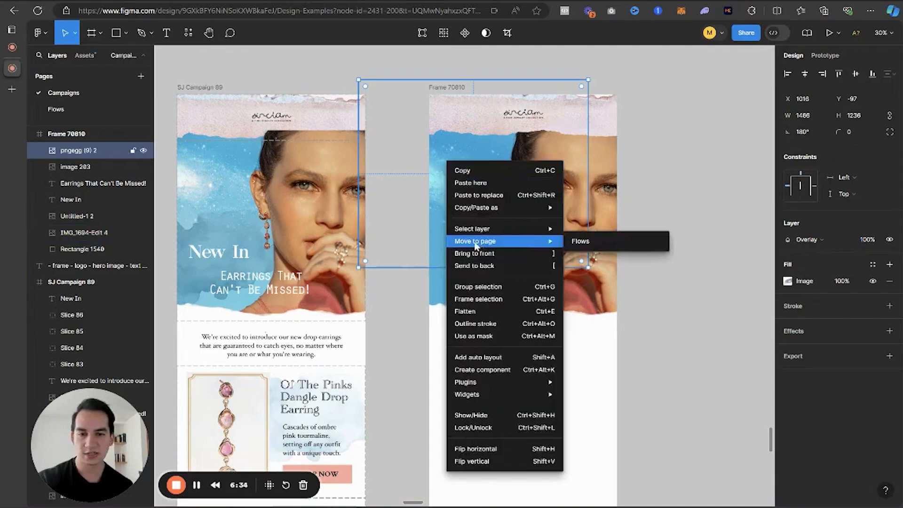
click(497, 270)
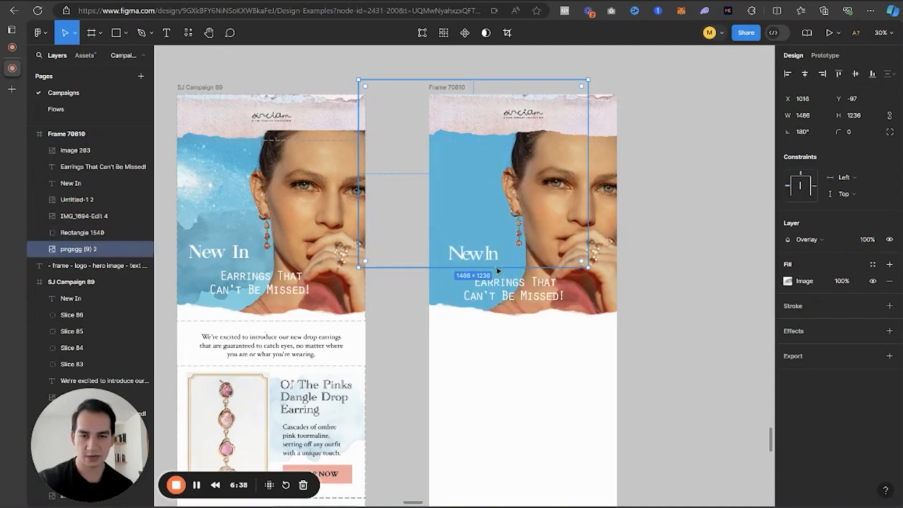
key(ctrl+z)
Step: Send the speckled overlay to the back of the new frame, and send the blue rectangle behind it
right_click(472, 202)
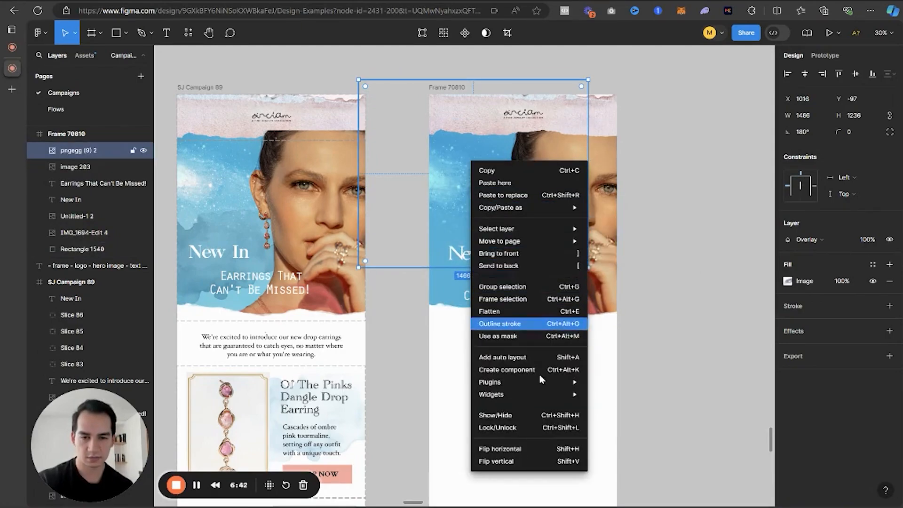
click(531, 266)
click(480, 183)
right_click(468, 183)
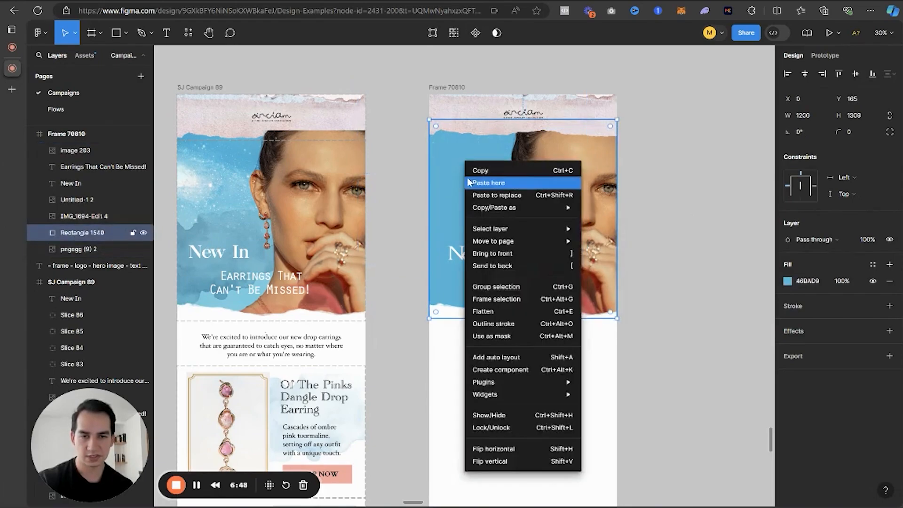
click(508, 271)
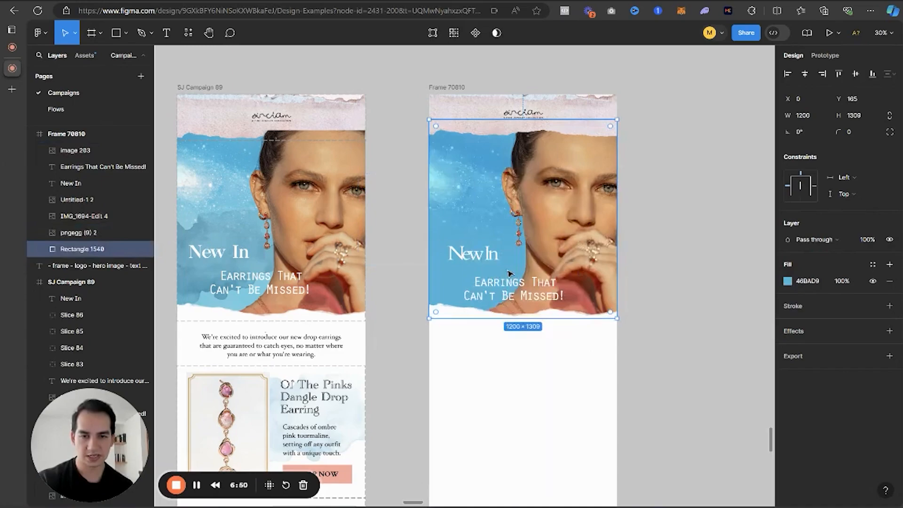
click(736, 207)
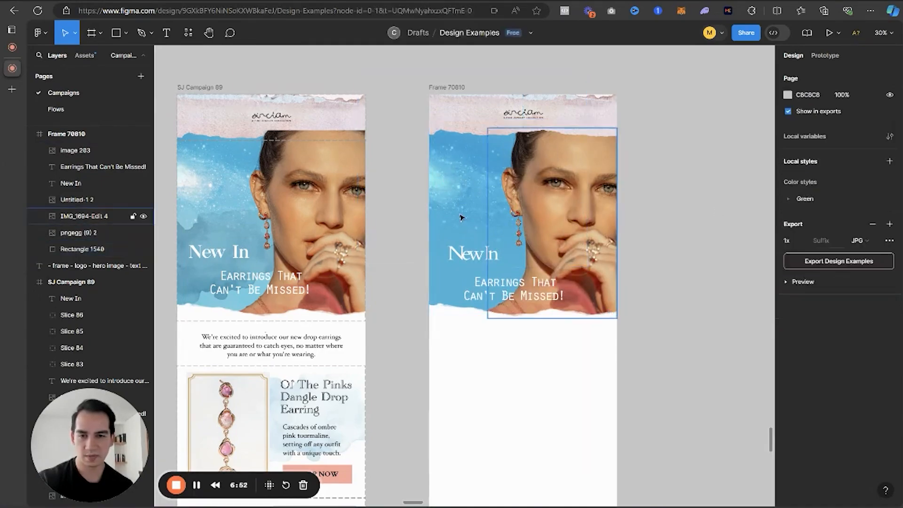
Step: Copy the rotated watercolor texture from SJ Campaign 89's hero onto the new frame's lower blue area and send it to the back
click(185, 248)
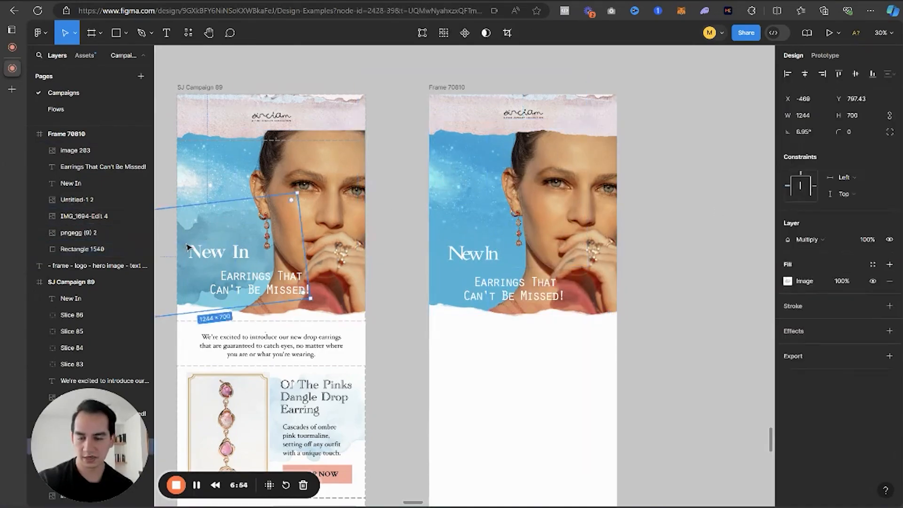
drag(193, 245, 445, 271)
right_click(442, 271)
click(486, 268)
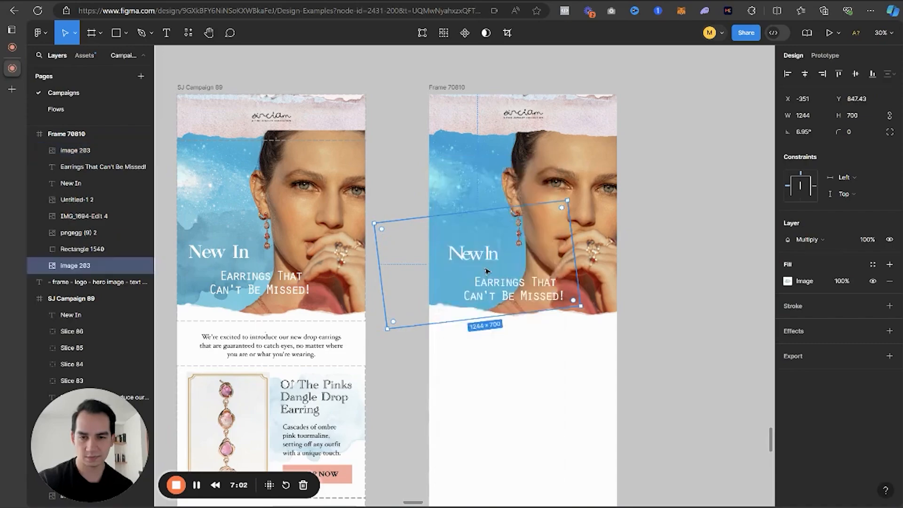
click(695, 236)
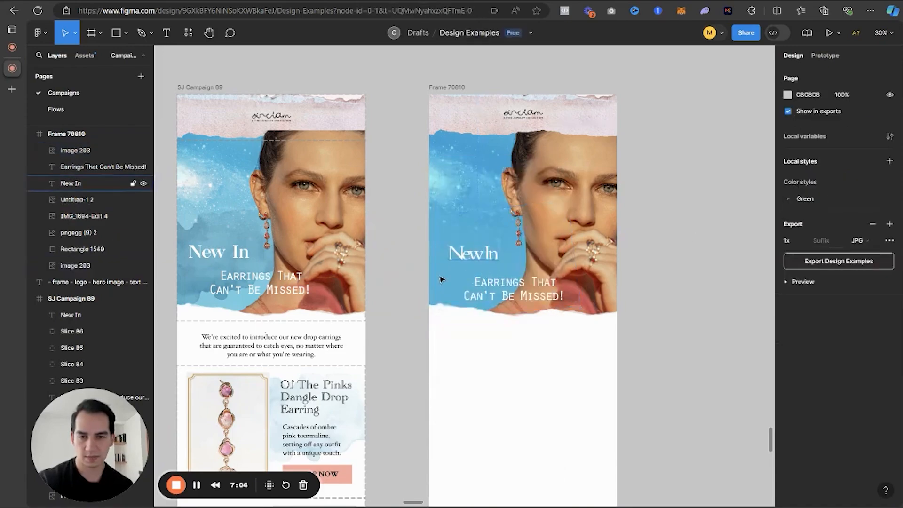
Step: Send the new frame's blue rectangle to the back, behind the watercolor texture
click(441, 279)
right_click(441, 280)
click(478, 266)
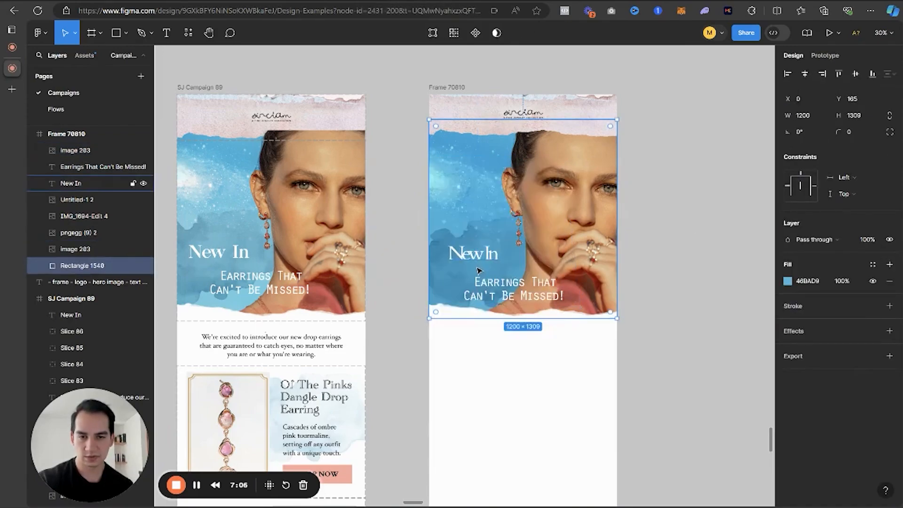
click(670, 244)
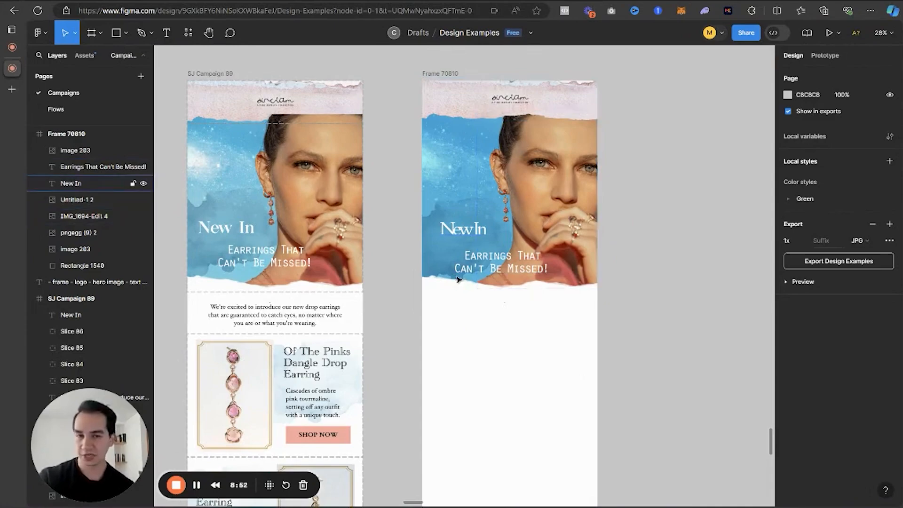
Step: Review SJ Campaign 89's sections below the hero, from the intro text through the three product blocks to the closing call to action
scroll(437, 258, down, 1)
scroll(384, 284, down, 2)
scroll(385, 284, left, 2)
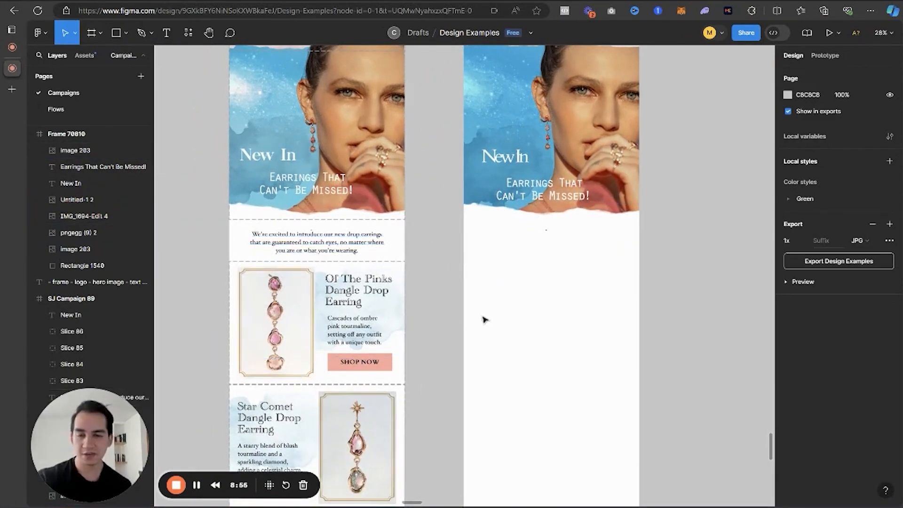
scroll(484, 316, down, 2)
scroll(484, 317, right, 2)
scroll(227, 212, down, 1)
scroll(227, 212, left, 2)
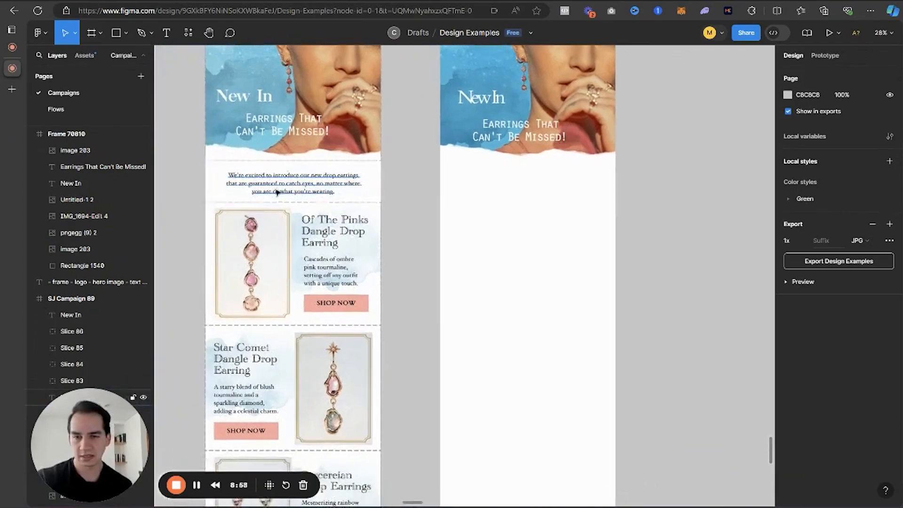
scroll(285, 227, down, 3)
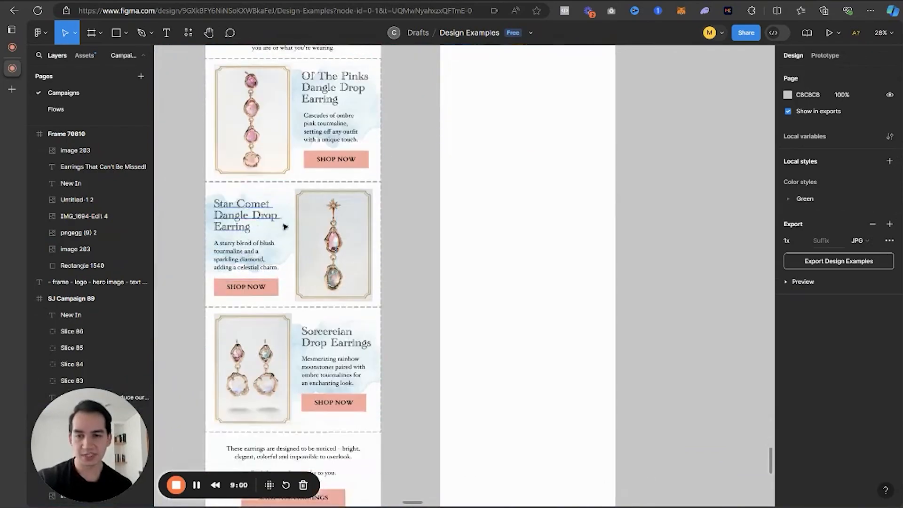
scroll(310, 266, down, 1)
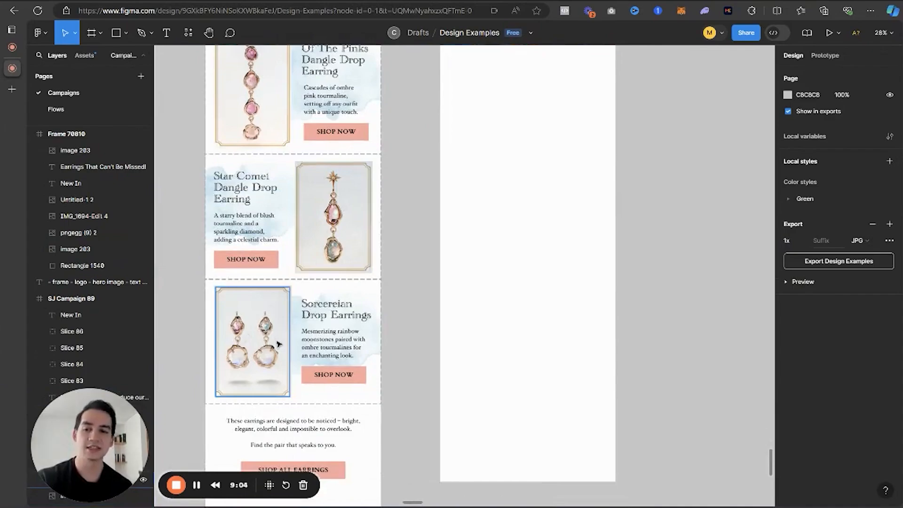
scroll(245, 329, down, 1)
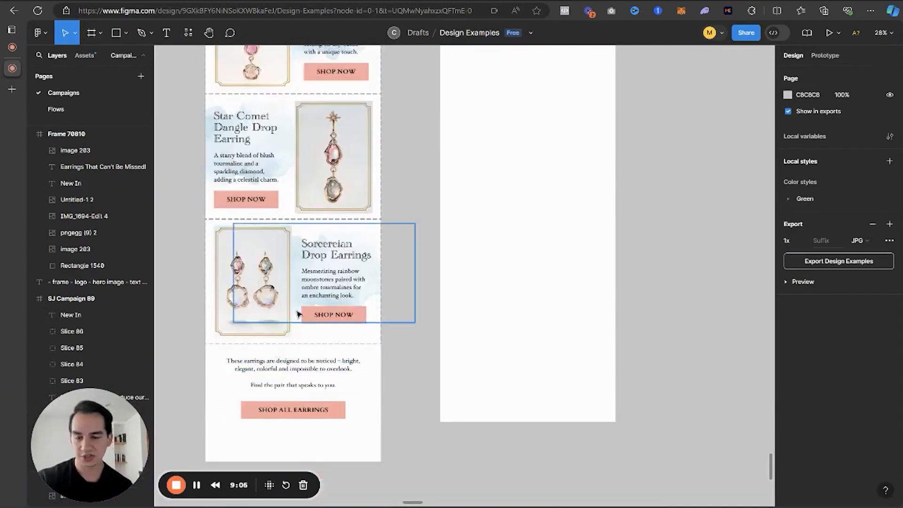
scroll(302, 318, up, 4)
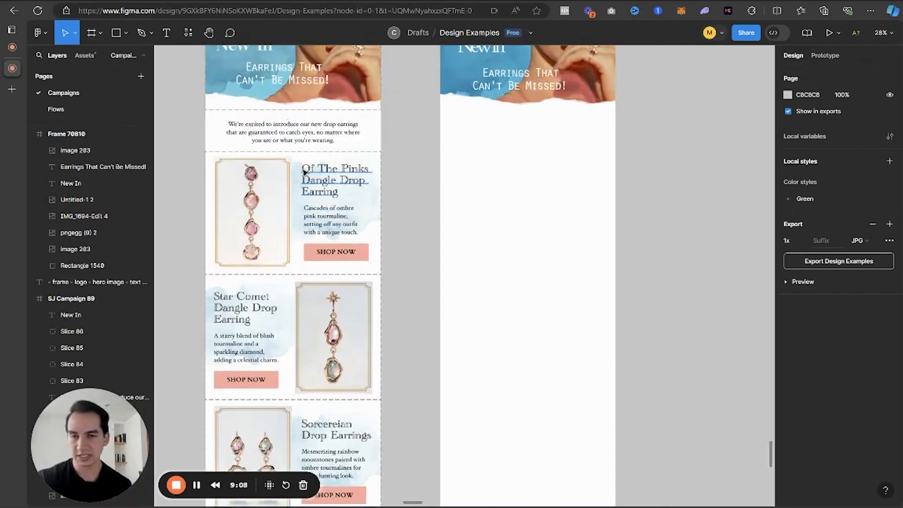
scroll(326, 156, up, 1)
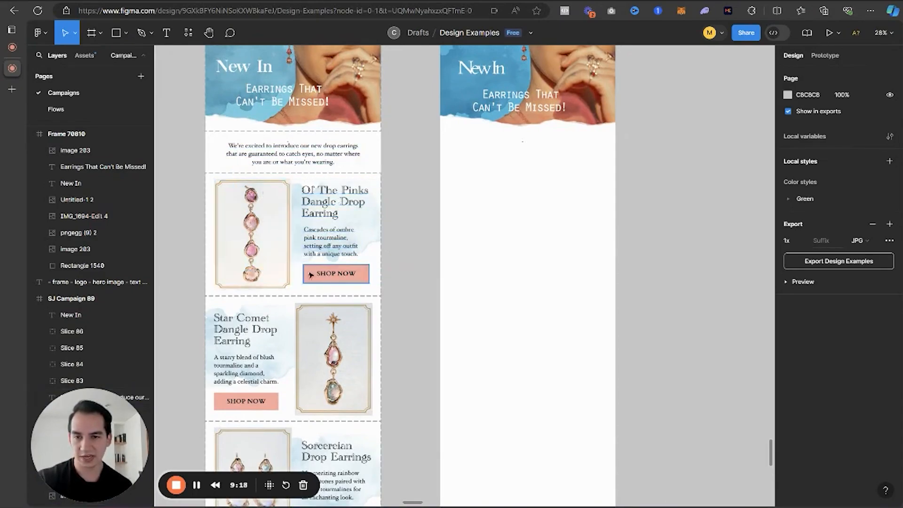
Step: Examine the first product block in SJ Campaign 89 up close, including its watercolor background, heading, description and button
scroll(228, 225, up, 4)
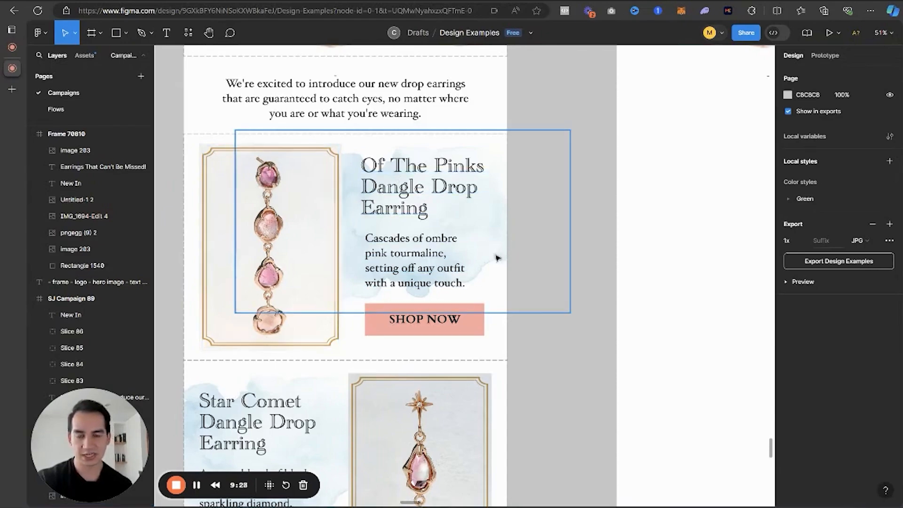
click(482, 257)
key(Escape)
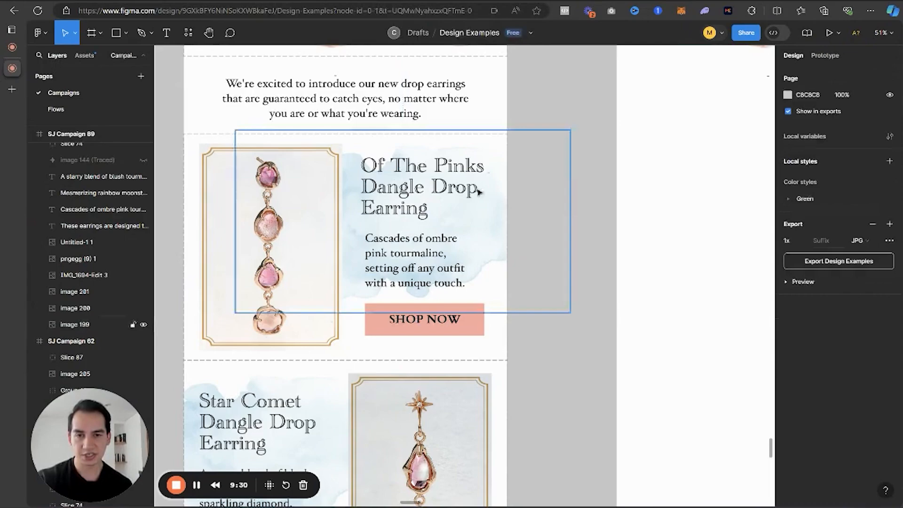
click(479, 191)
key(Escape)
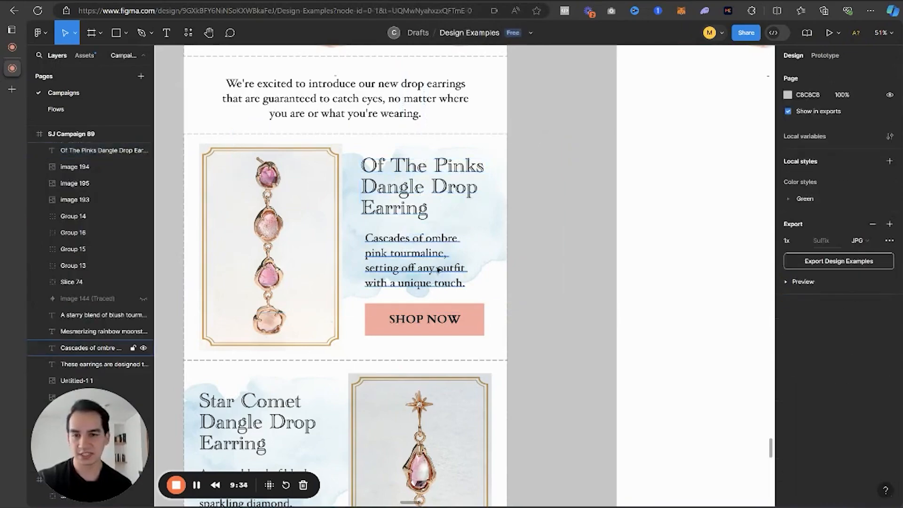
scroll(587, 227, down, 1)
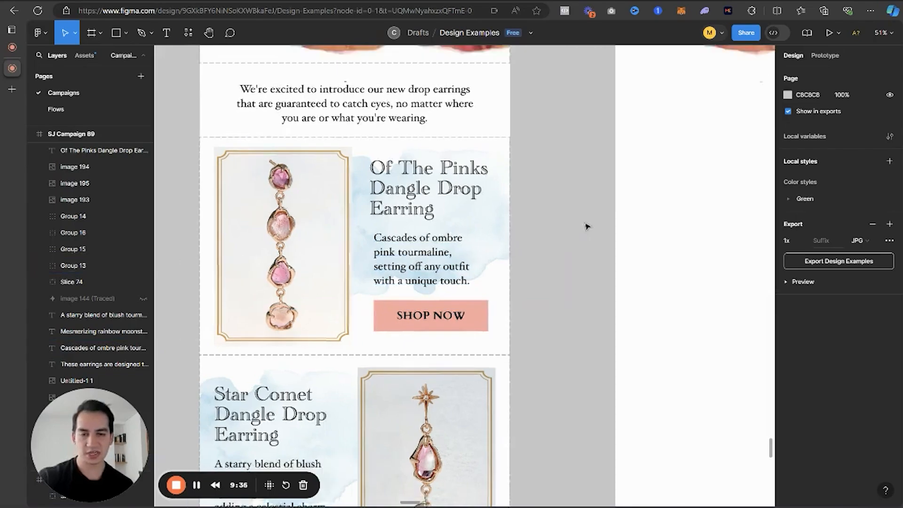
Step: Copy the SHOP NOW button from SJ Campaign 89's first product block into the new frame, centred below the hero
scroll(586, 227, down, 4)
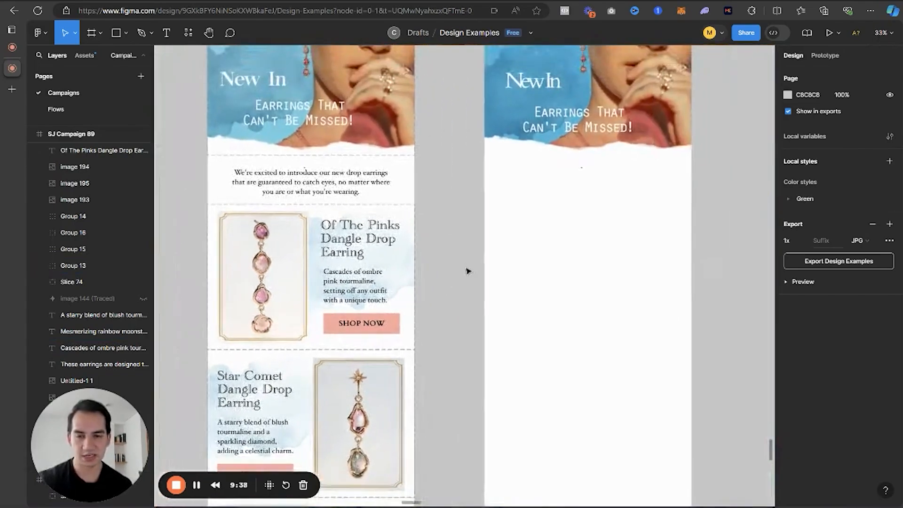
scroll(468, 271, right, 2)
click(117, 33)
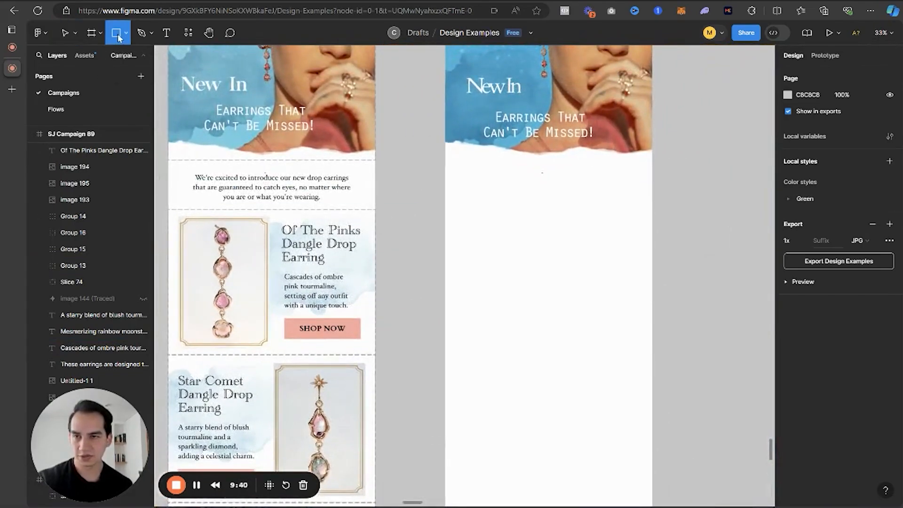
click(64, 33)
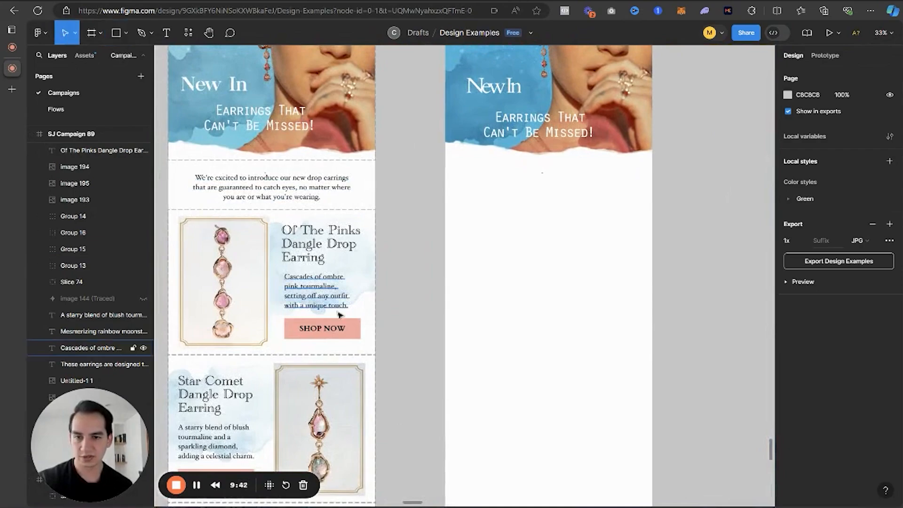
click(329, 331)
drag(329, 330, 549, 222)
click(679, 216)
scroll(678, 216, right, 2)
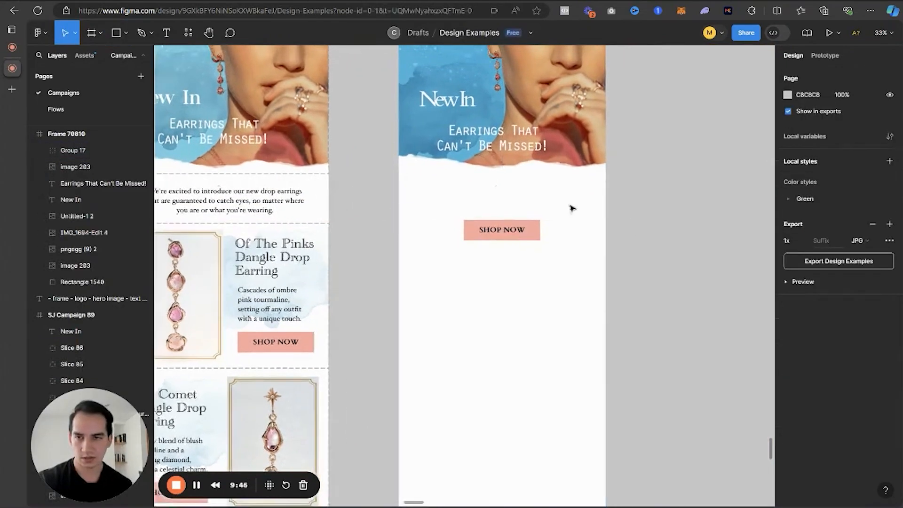
Step: Draw a 440 × 136 rectangle below the copied SHOP NOW button and fill it with the pink sampled from that button
click(121, 35)
click(114, 59)
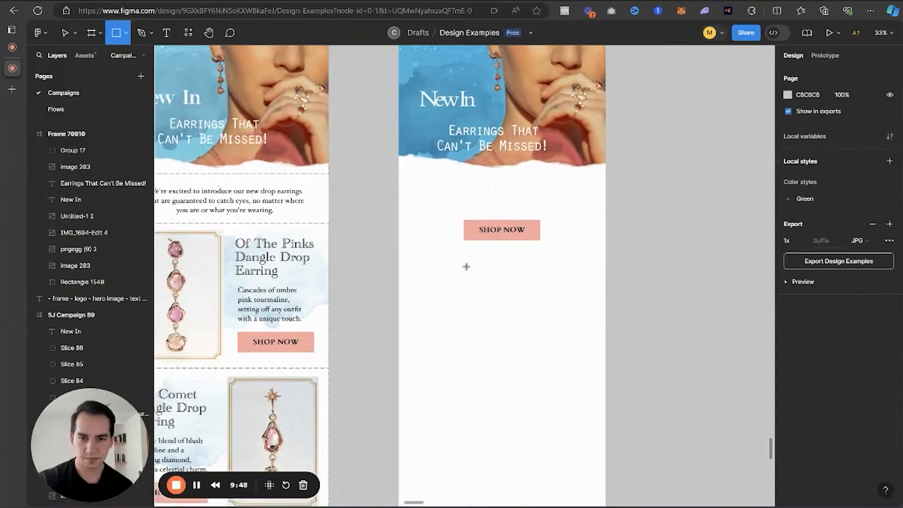
drag(464, 264, 540, 286)
click(788, 281)
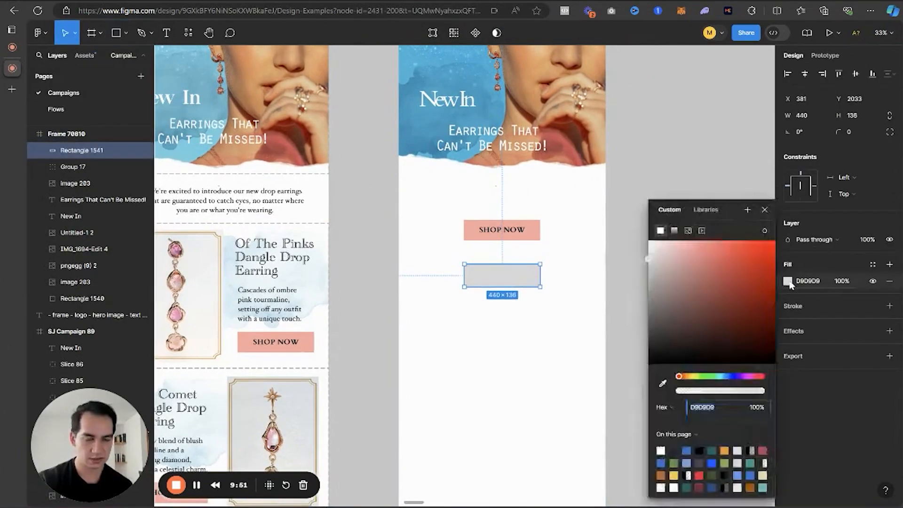
click(664, 384)
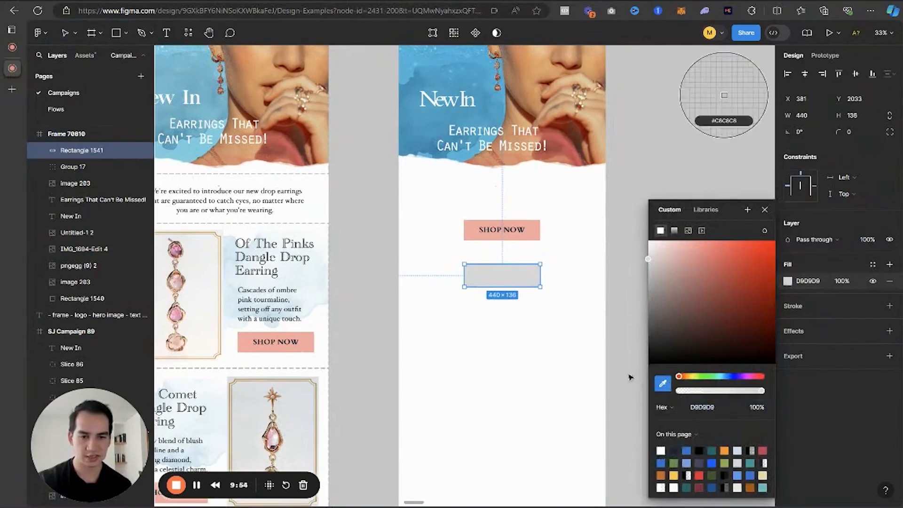
click(474, 227)
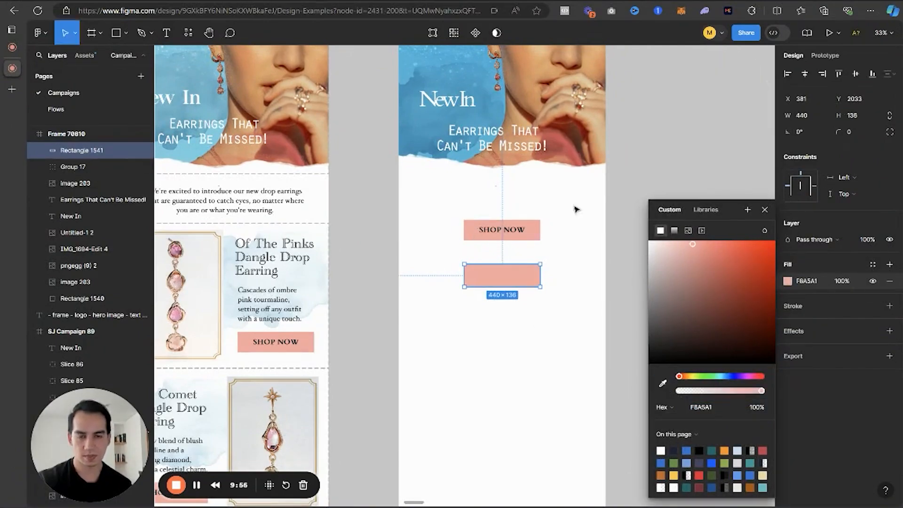
click(631, 183)
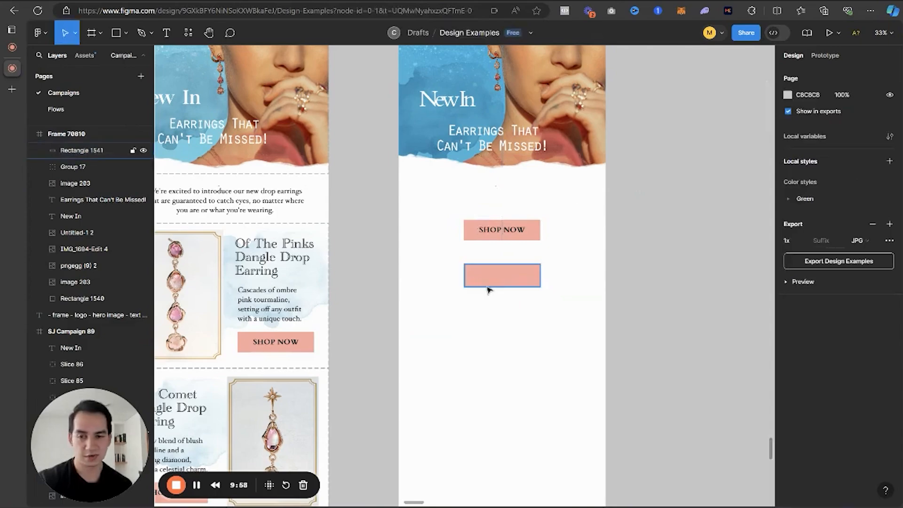
click(490, 281)
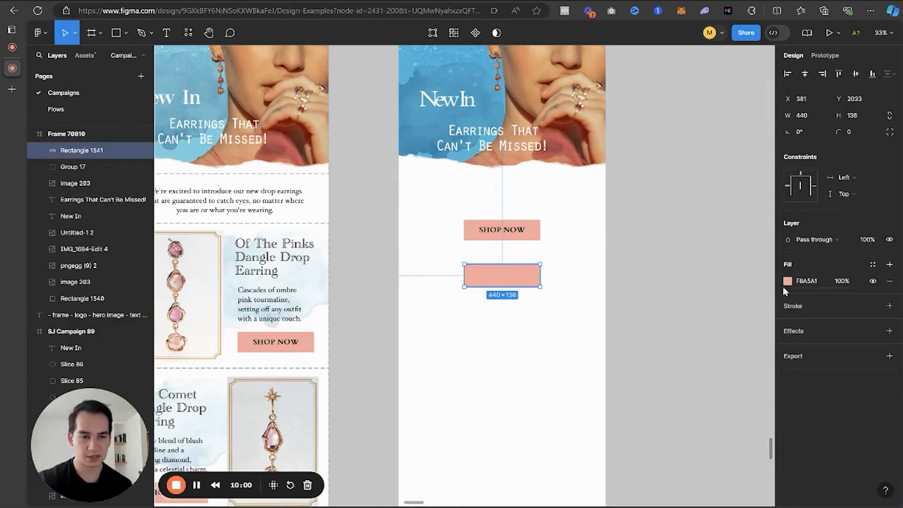
click(787, 281)
click(737, 163)
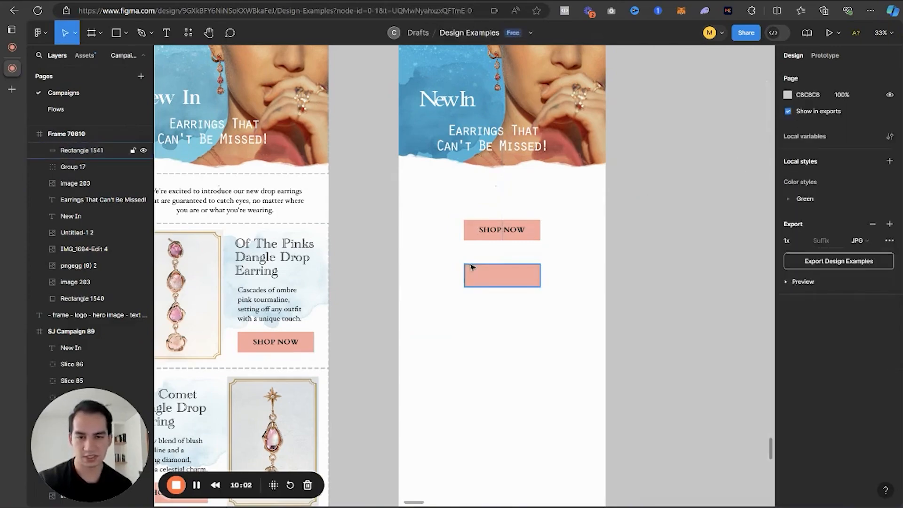
Step: Add the text SHOP NOW on the drawn pink rectangle and centre it there as the button label
scroll(518, 303, up, 5)
click(166, 33)
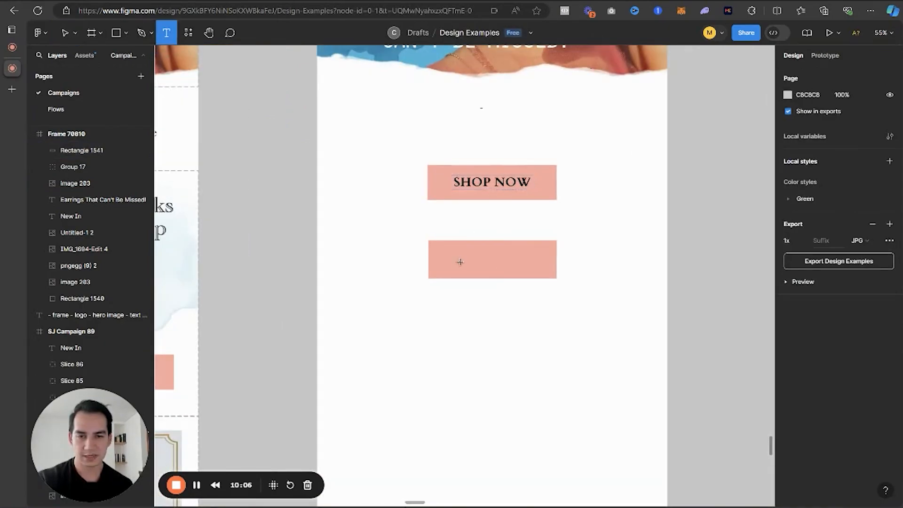
click(488, 265)
text(SHOP NOW)
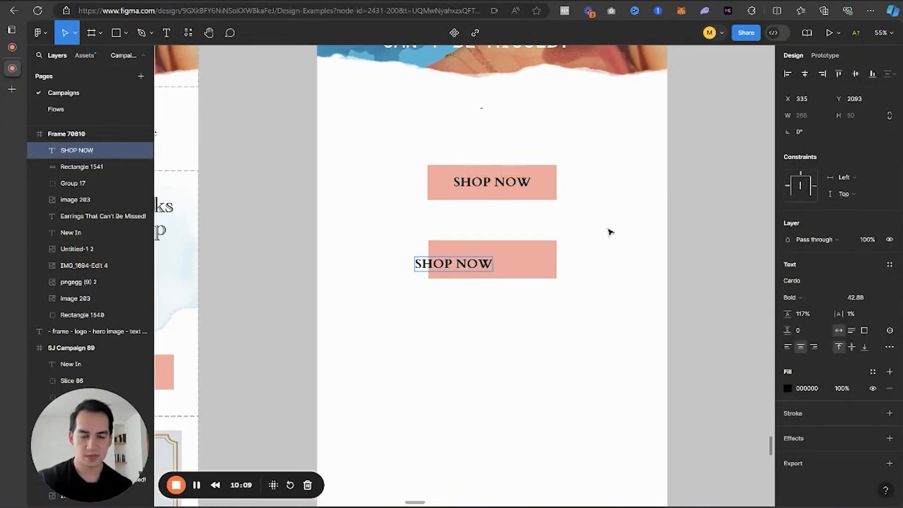
key(Escape)
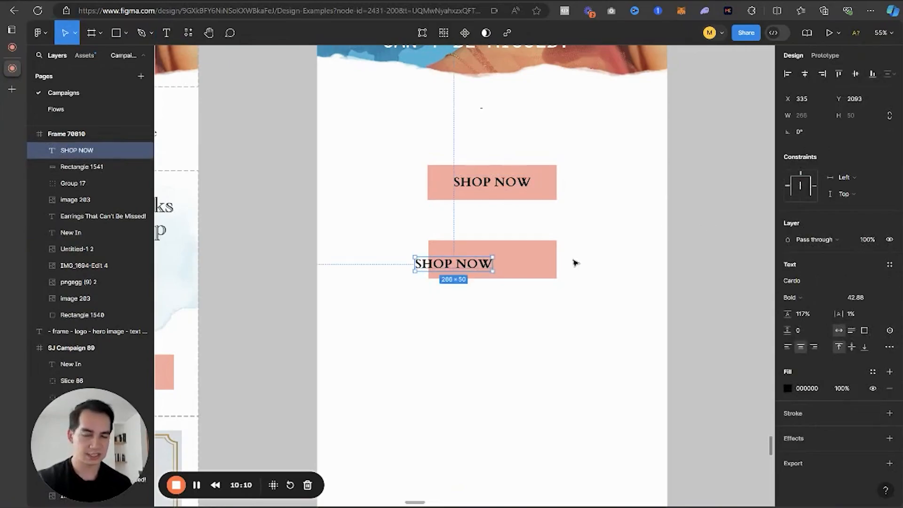
drag(460, 266, 496, 262)
click(631, 238)
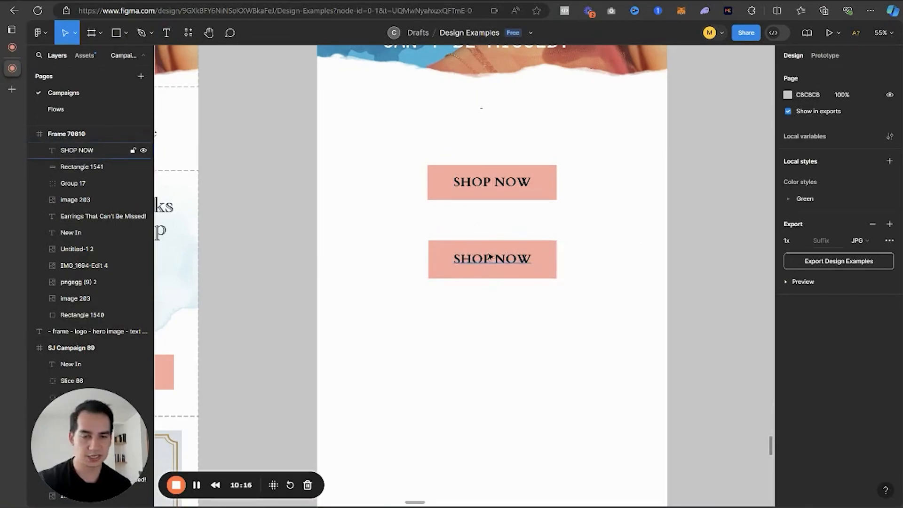
Step: Round the corners of the drawn button's rectangle, trying a radius of 20 before rounding them more strongly
scroll(523, 230, down, 5)
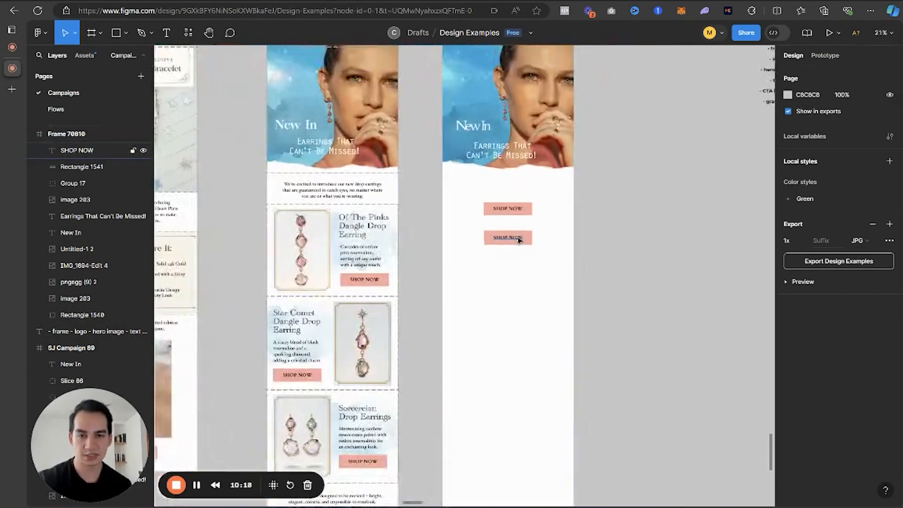
scroll(523, 239, up, 2)
scroll(530, 240, up, 3)
click(546, 237)
scroll(658, 212, up, 1)
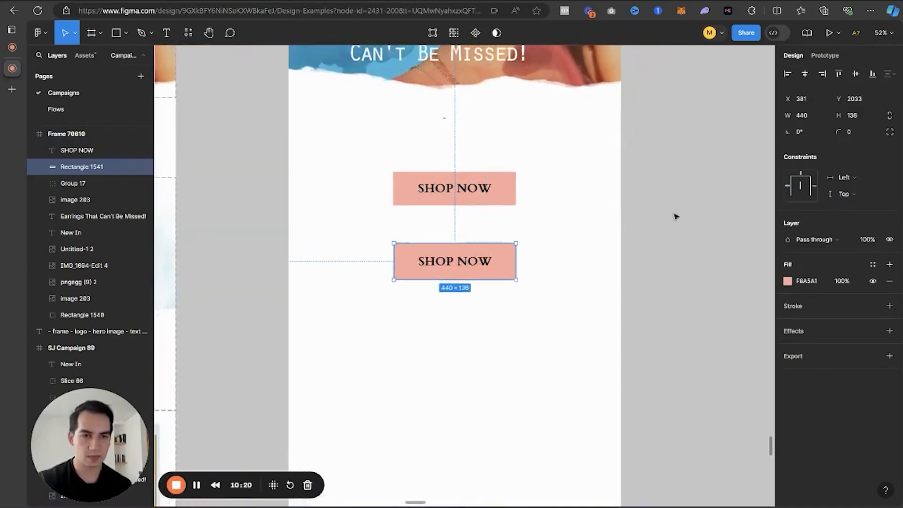
click(855, 135)
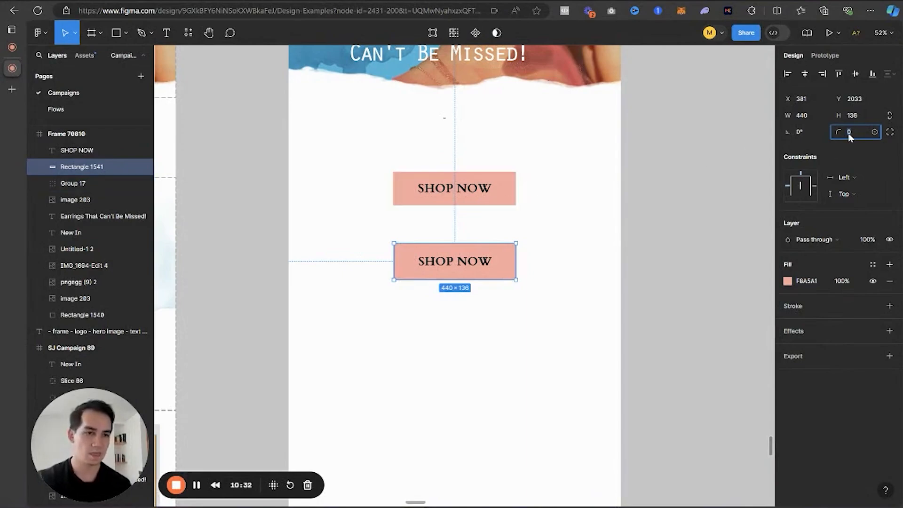
text(20)
key(Return)
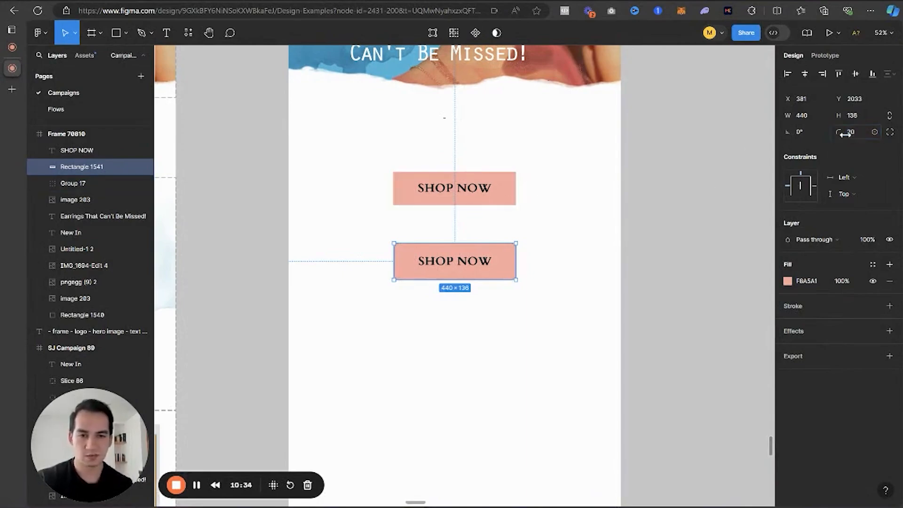
click(558, 309)
click(504, 257)
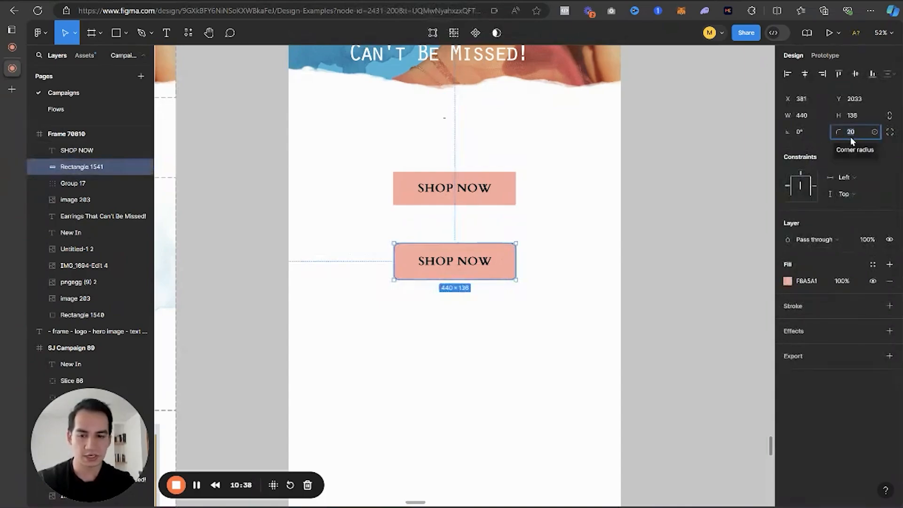
click(394, 247)
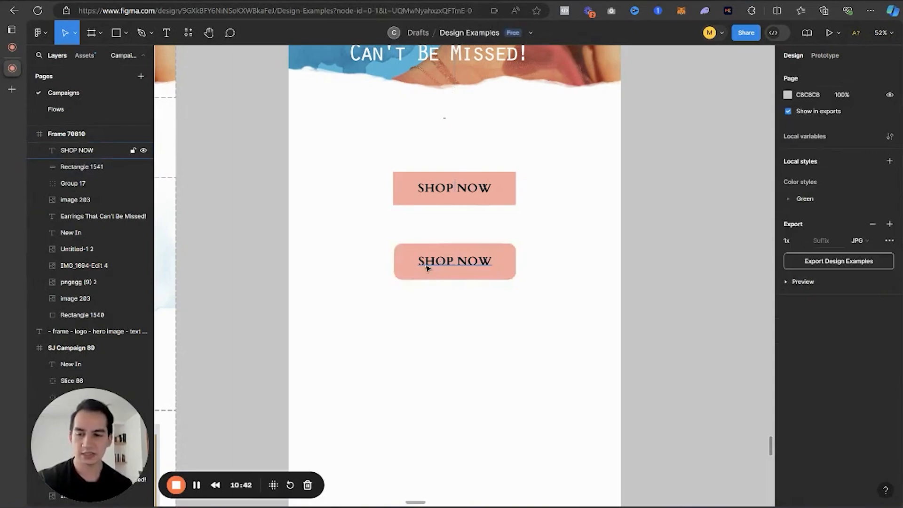
Step: Review SJ Campaign 89's lower sections, the list of design elements beside the frames, and the blue gradient behind another campaign's Shop by Category section
scroll(441, 260, down, 2)
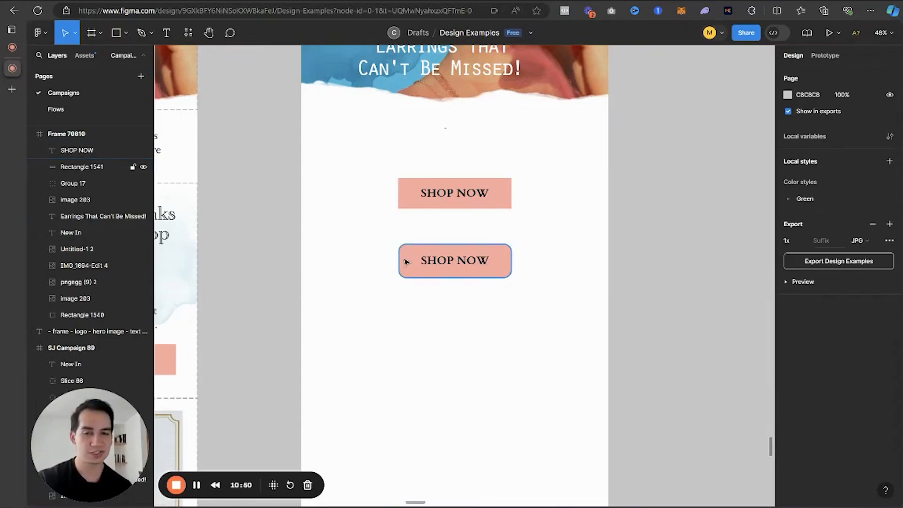
scroll(430, 262, down, 5)
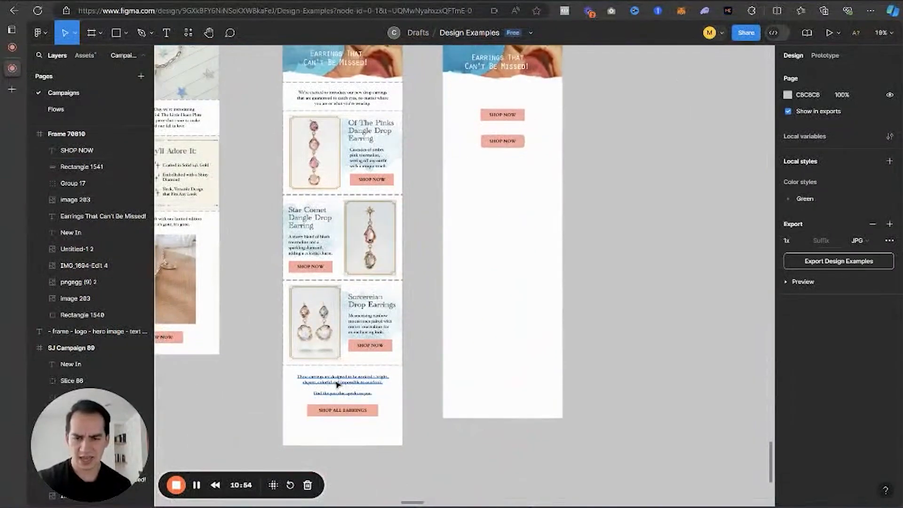
scroll(545, 168, up, 5)
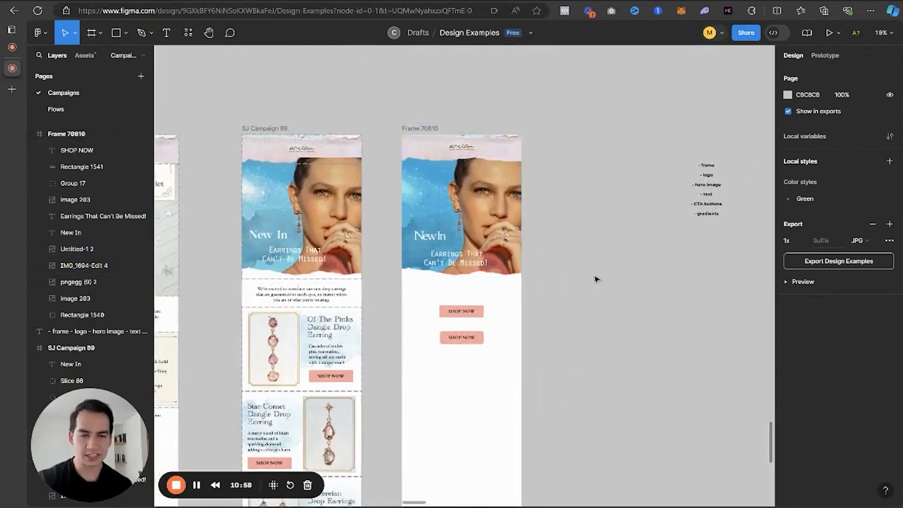
scroll(682, 244, up, 4)
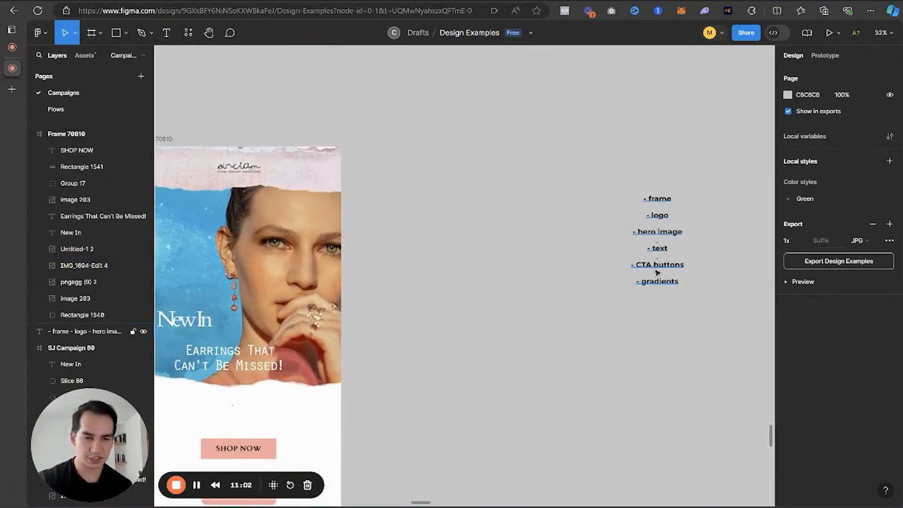
scroll(344, 319, down, 3)
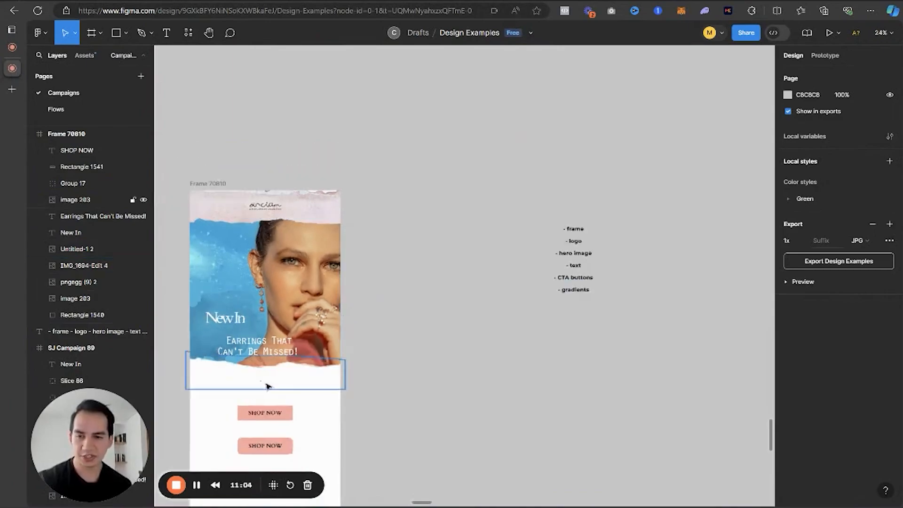
scroll(297, 335, left, 6)
scroll(296, 336, down, 4)
scroll(297, 335, down, 10)
scroll(296, 335, left, 8)
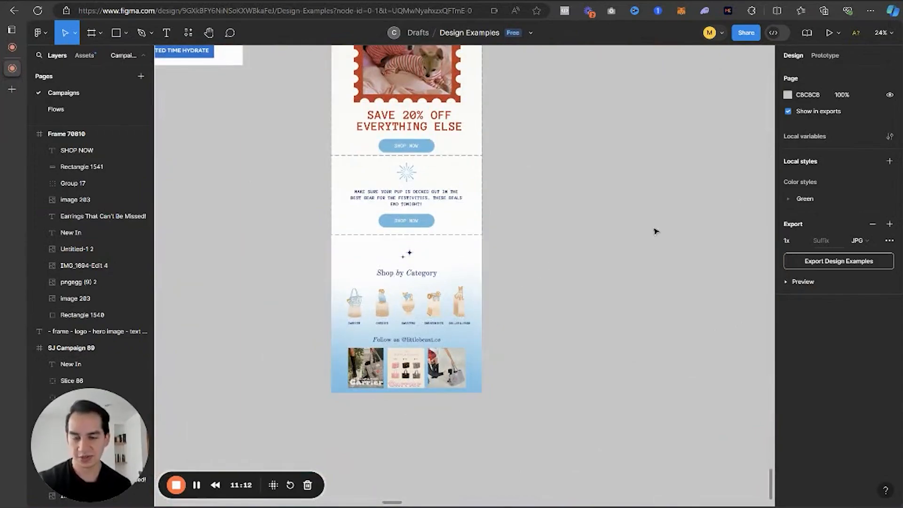
Step: Draw a 1200 × 1399 rectangle across the full width of the new frame's empty lower end
drag(655, 231, 198, 283)
drag(611, 170, 423, 363)
scroll(444, 319, up, 3)
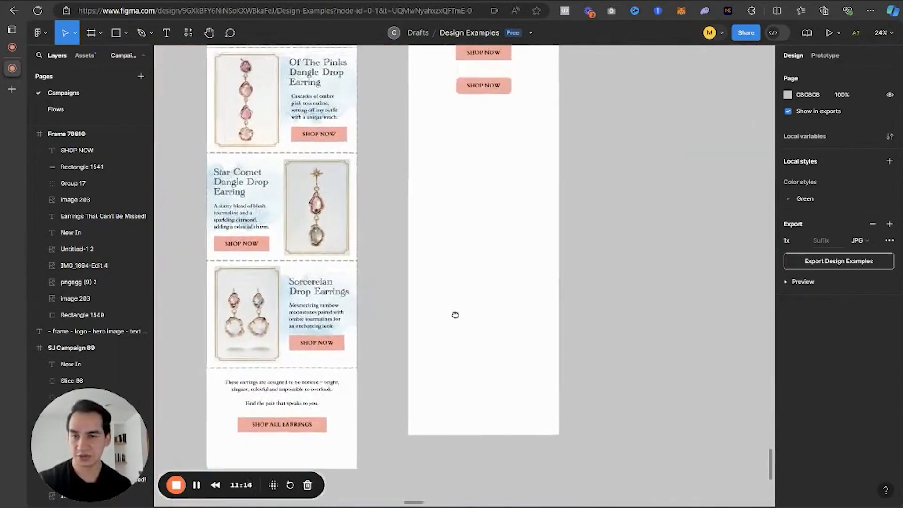
click(126, 34)
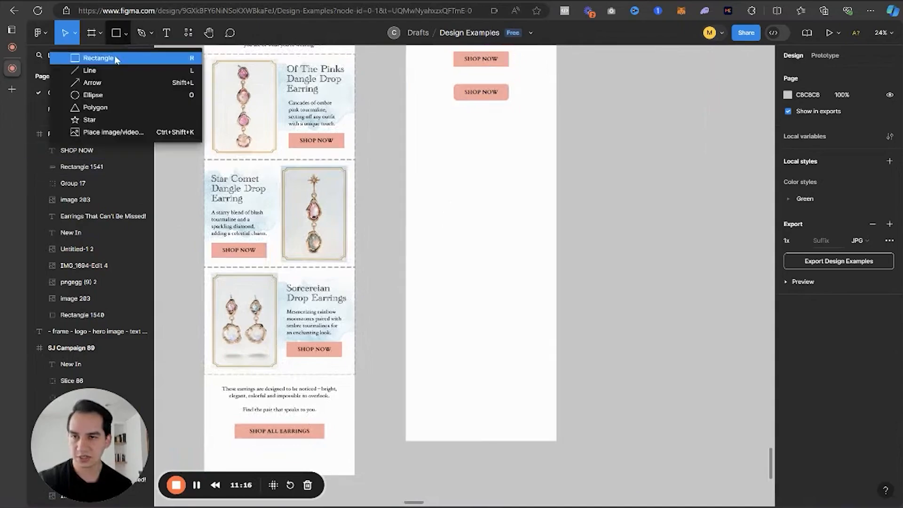
click(97, 58)
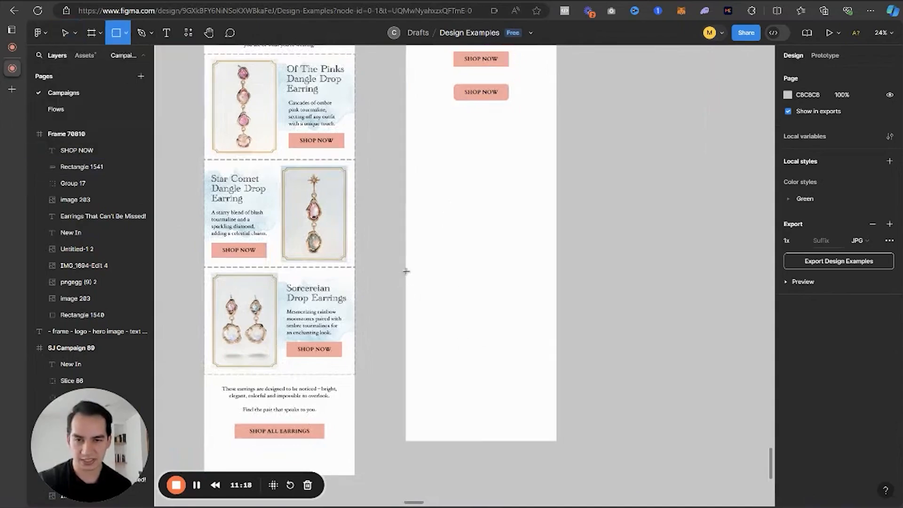
drag(406, 271, 555, 440)
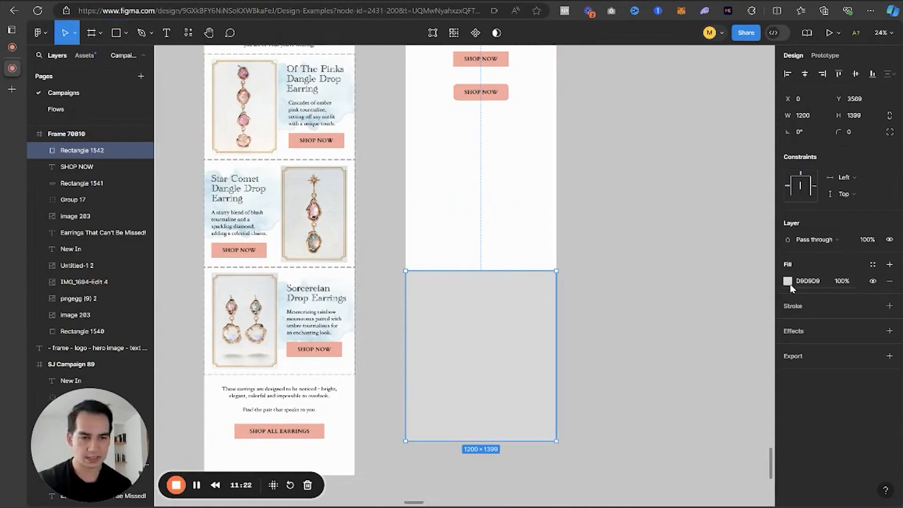
Step: Set the large rectangle's fill to white FFFFFF and change it to a vertical linear gradient starting from that white
click(787, 281)
click(648, 241)
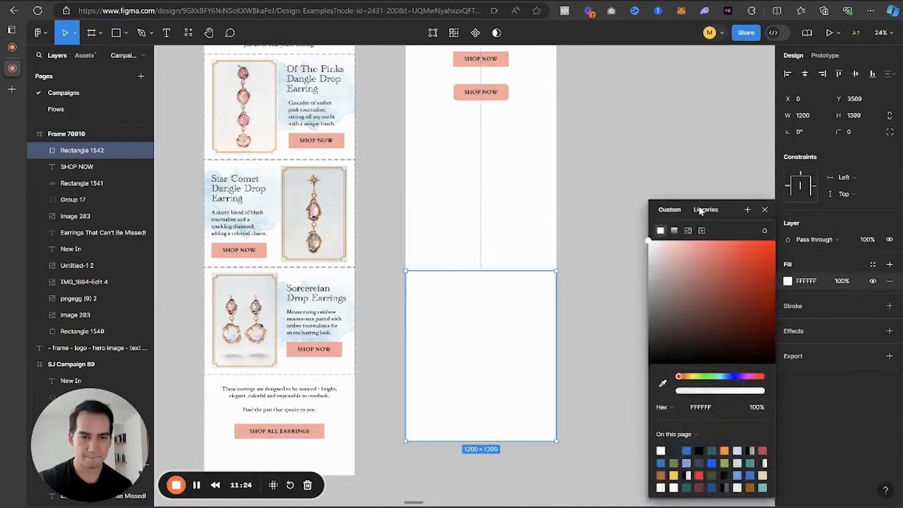
click(787, 281)
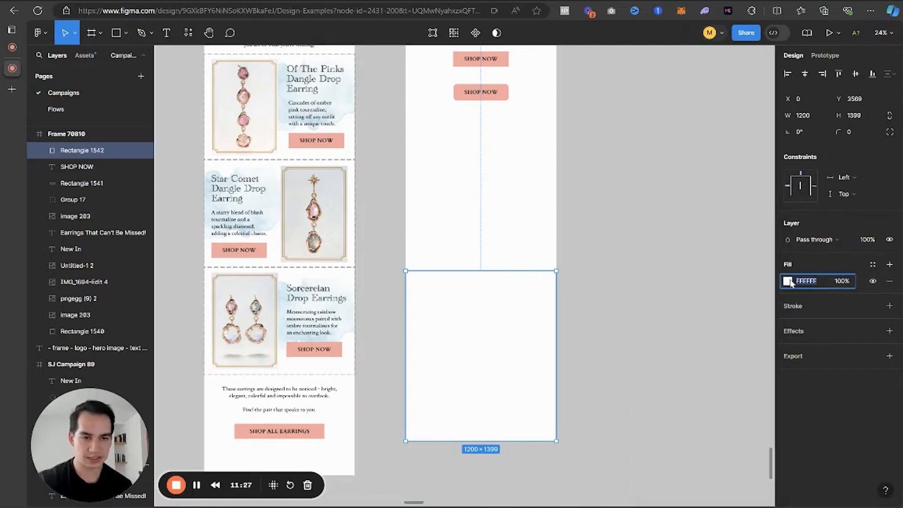
click(788, 281)
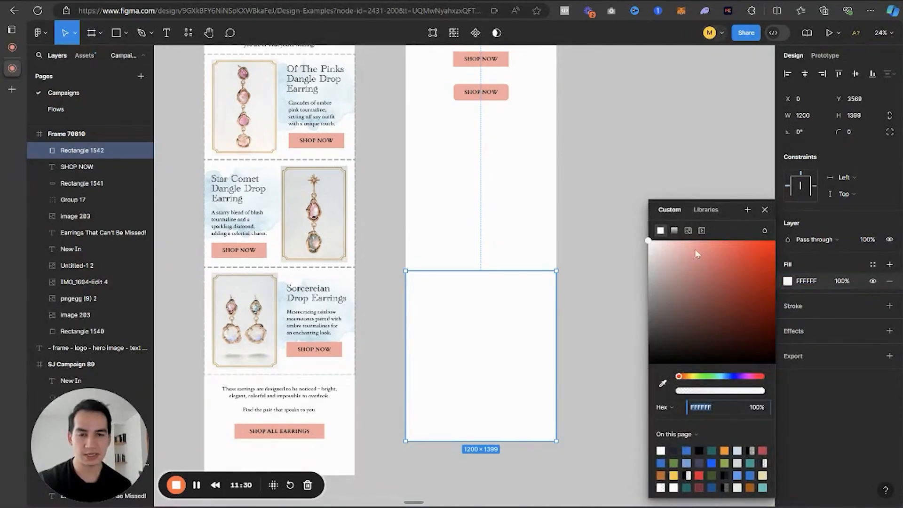
click(674, 231)
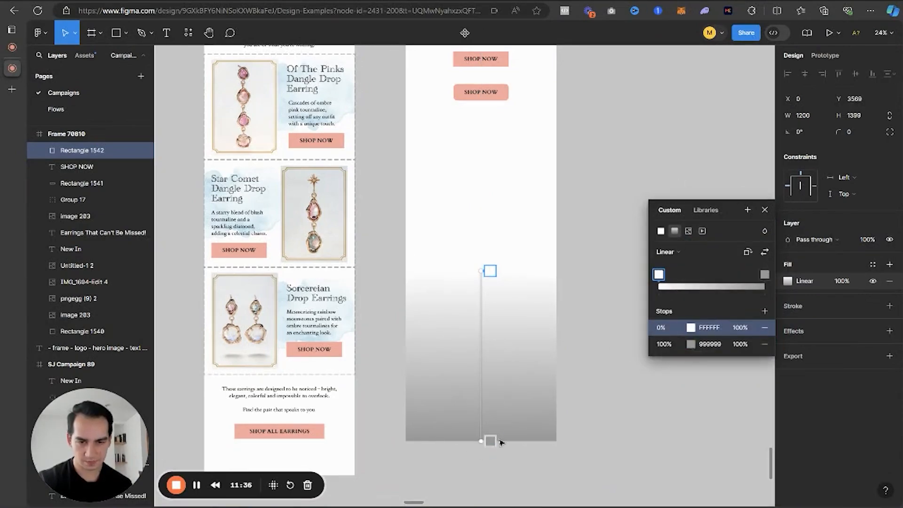
Step: Set the 100% stop of the large rectangle's gradient to light blue 73B9E1 at 100% opacity
click(690, 344)
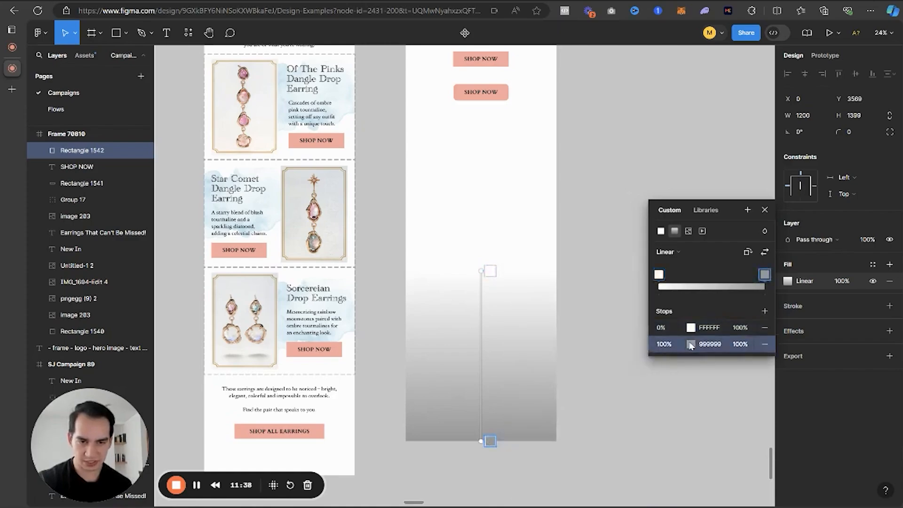
click(691, 345)
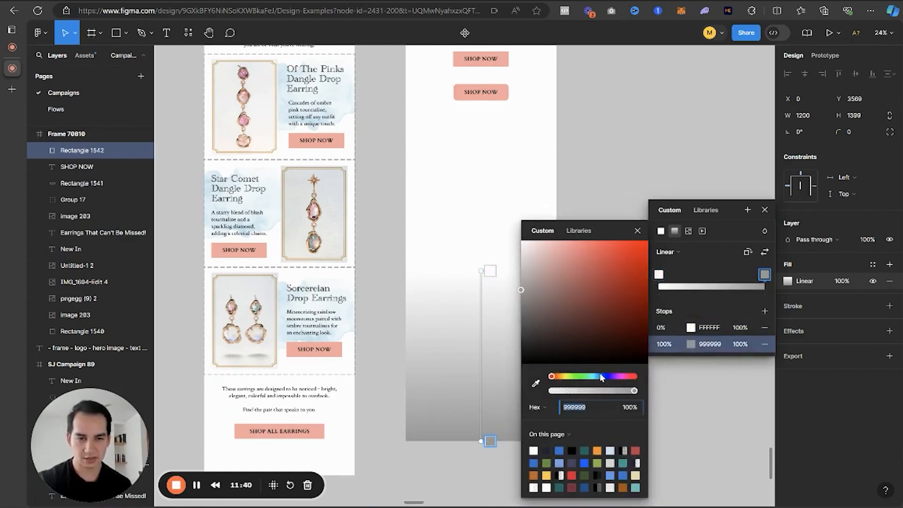
drag(601, 376, 605, 379)
drag(592, 303, 580, 260)
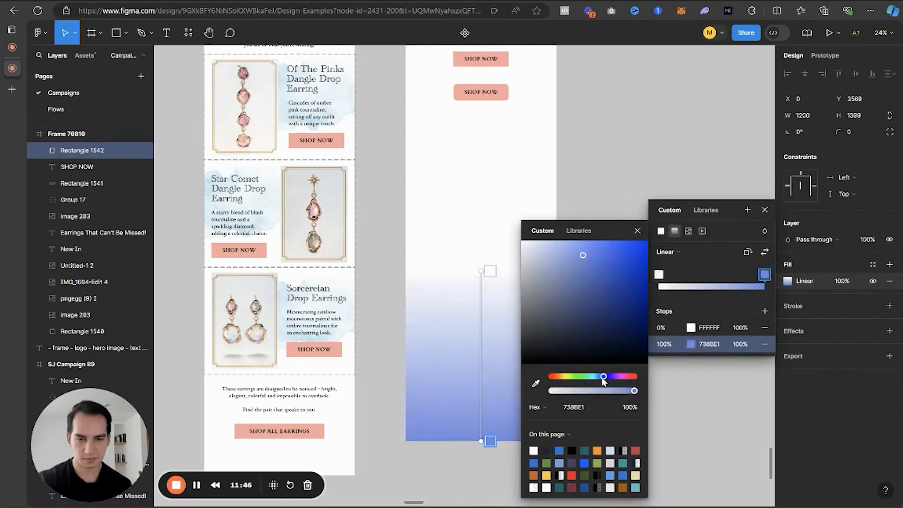
drag(607, 382, 599, 377)
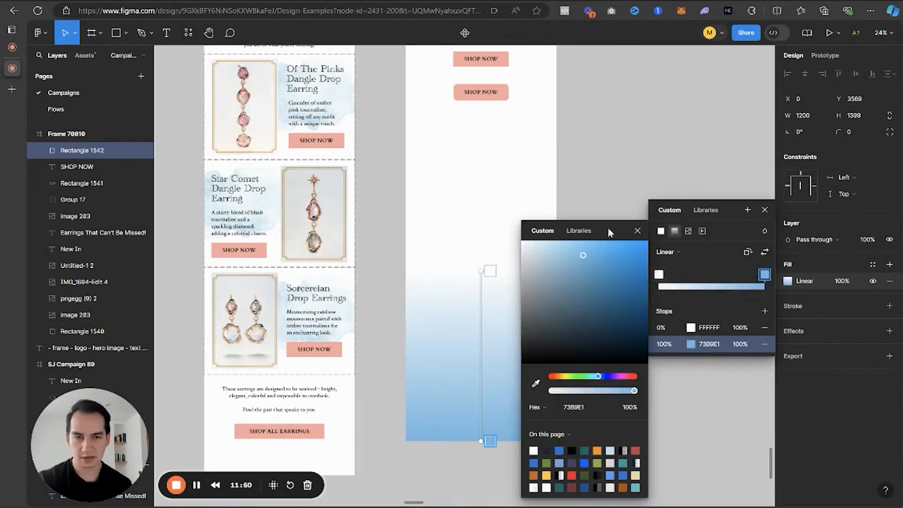
scroll(539, 196, right, 4)
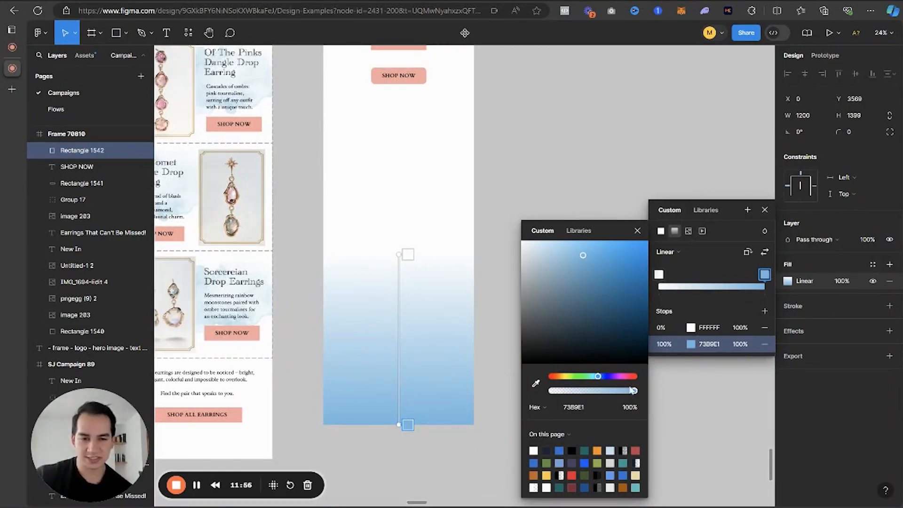
drag(634, 394, 661, 390)
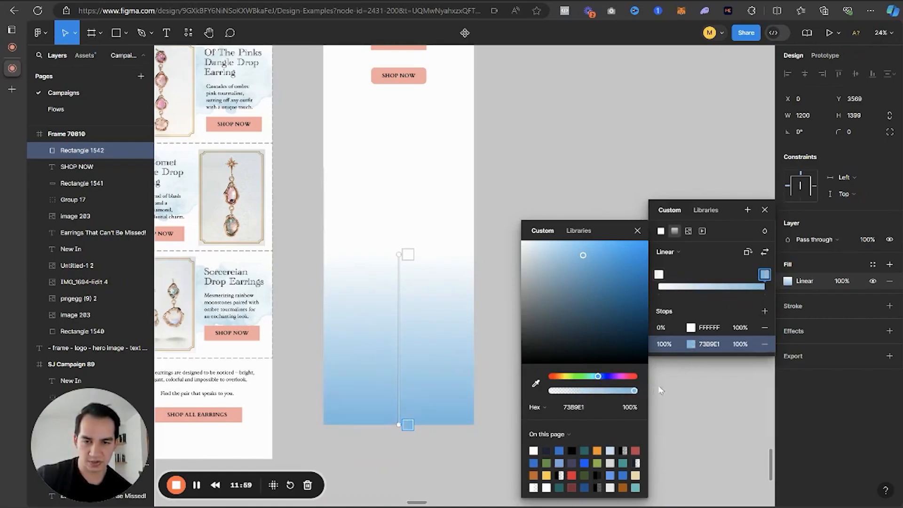
Step: Move the gradient's white stop down to 46% and finish editing the fill
click(408, 254)
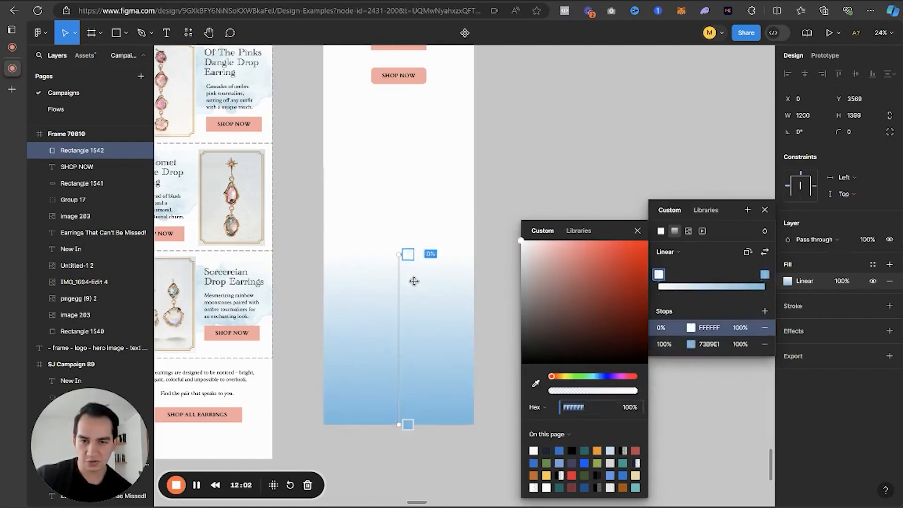
drag(407, 255, 416, 332)
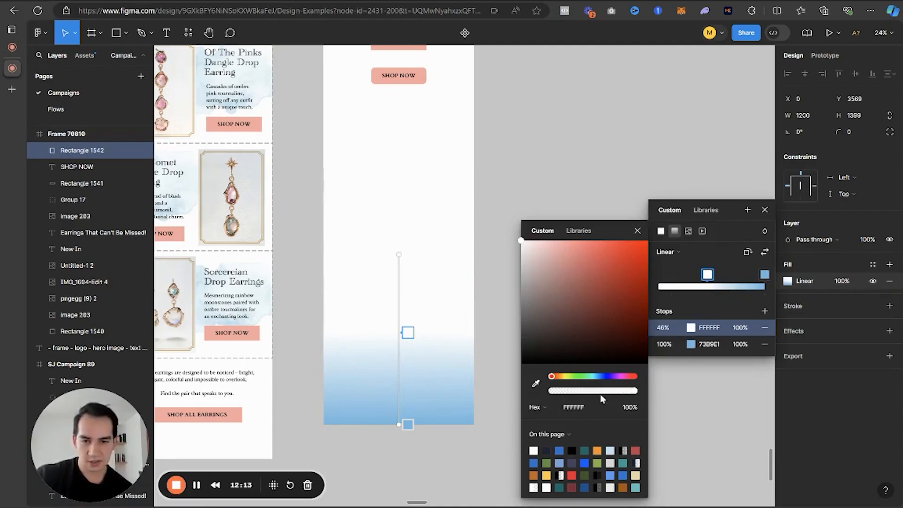
mouse_move(600, 391)
mouse_down()
mouse_move(570, 397)
mouse_move(616, 391)
mouse_up()
click(500, 242)
click(507, 281)
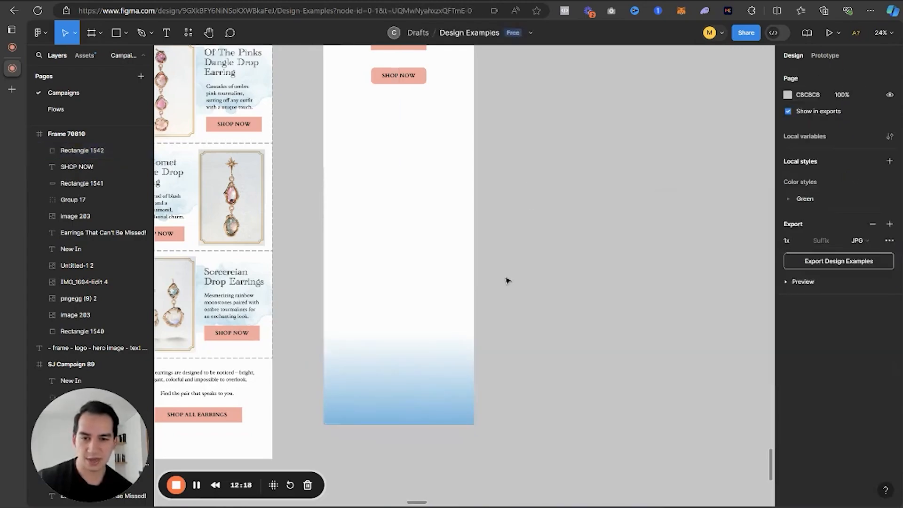
Step: Duplicate the gradient rectangle and place the copy beside the Shop by Category section of the LB 4th of july sale campaign
scroll(501, 308, down, 5)
scroll(507, 296, down, 3)
scroll(506, 296, left, 3)
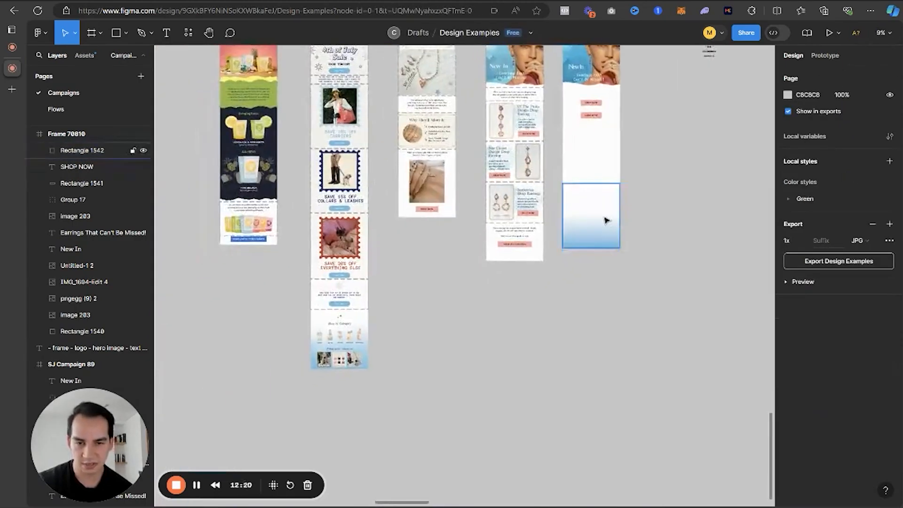
click(599, 235)
key(ctrl+d)
drag(587, 230, 419, 336)
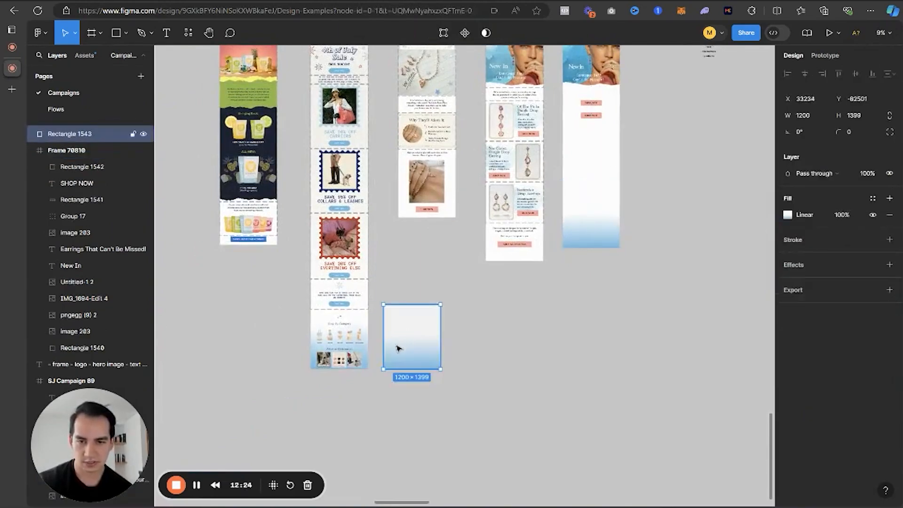
Step: Compare the copied gradient with the Shop by Category background, and view SJ Campaign 89 beside the new frame
scroll(395, 339, up, 5)
scroll(375, 338, up, 3)
drag(320, 317, 449, 282)
scroll(466, 278, down, 1)
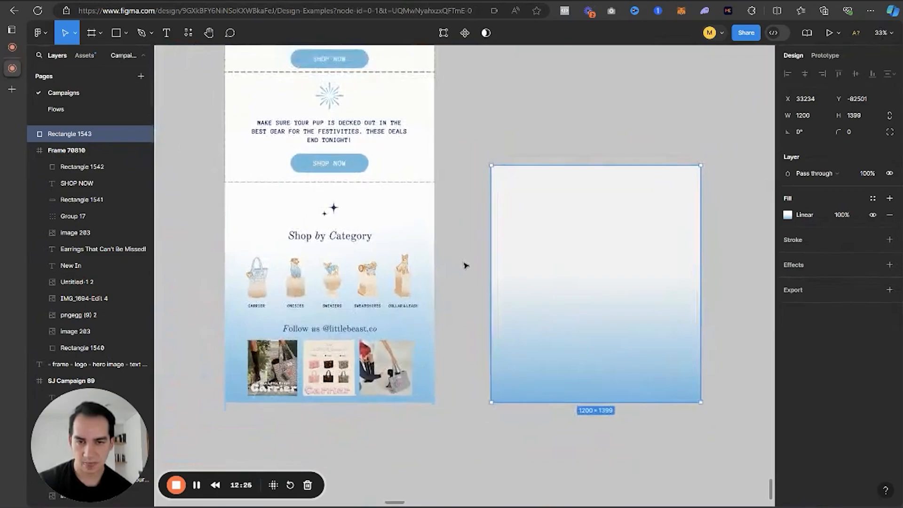
click(465, 266)
click(331, 283)
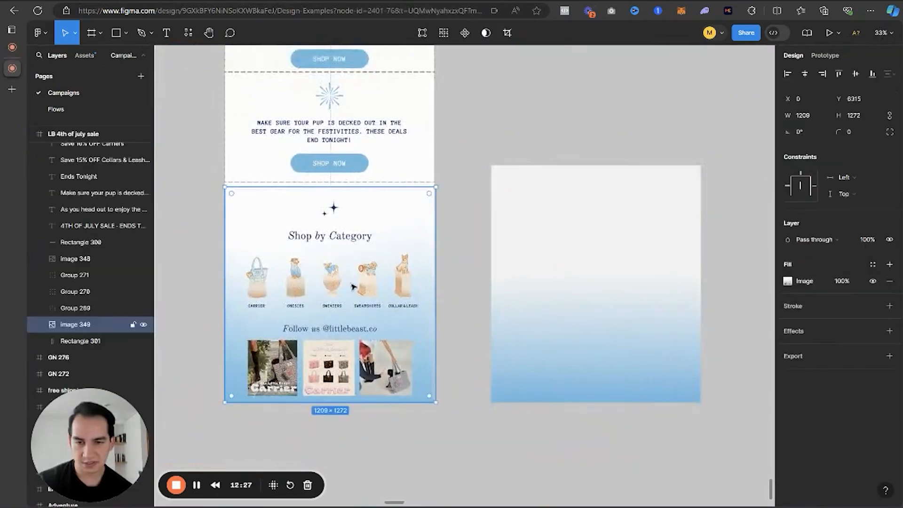
click(455, 299)
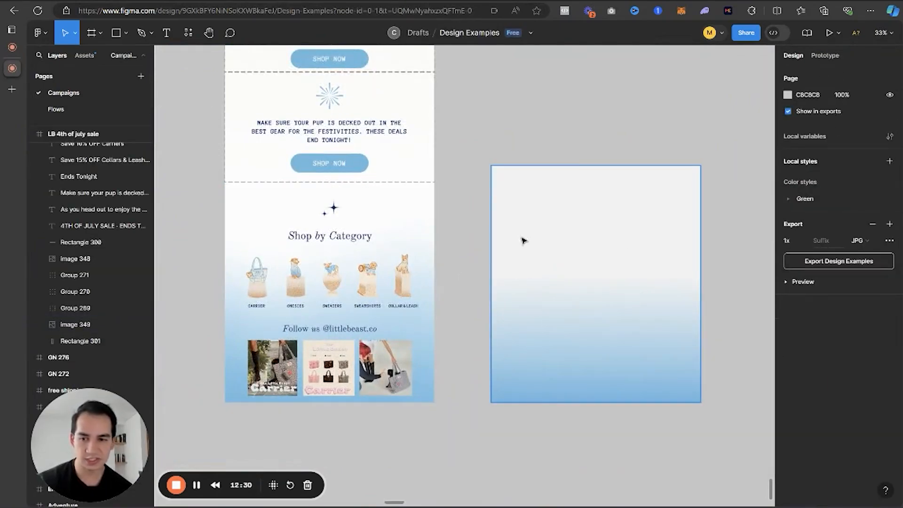
scroll(519, 238, down, 4)
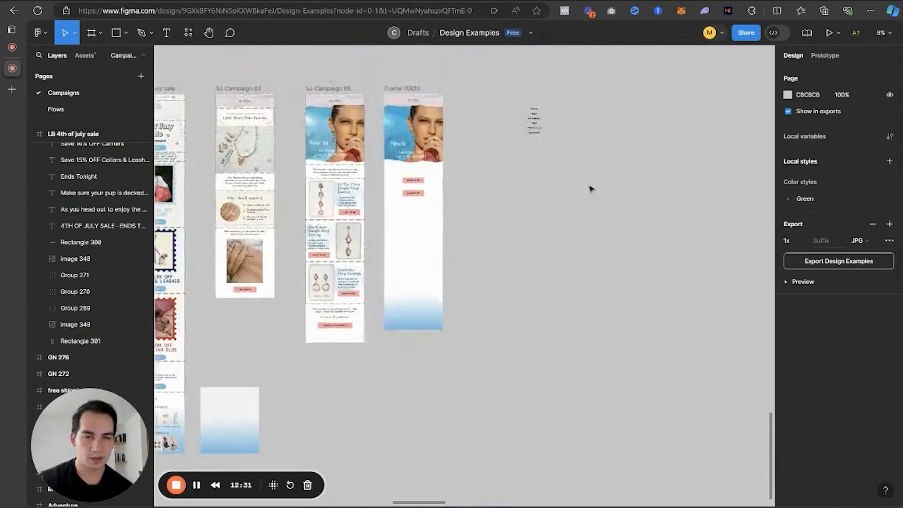
scroll(514, 239, up, 3)
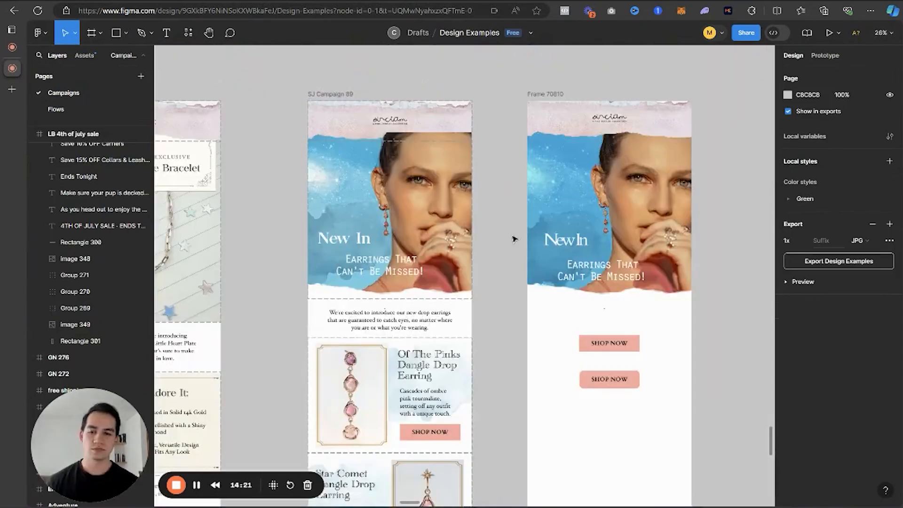
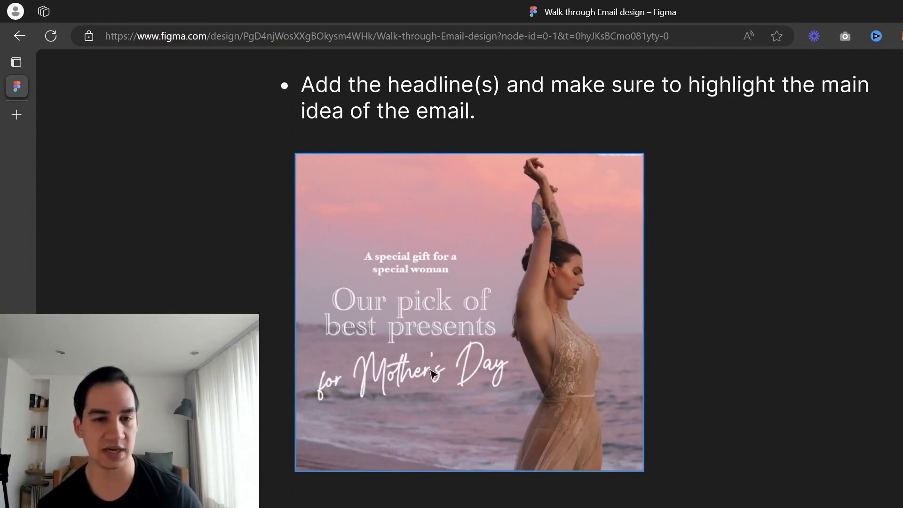
Step: Read the email walkthrough's notes on adding design elements to the hero image and keeping the body copy easy to read
scroll(887, 244, down, 10)
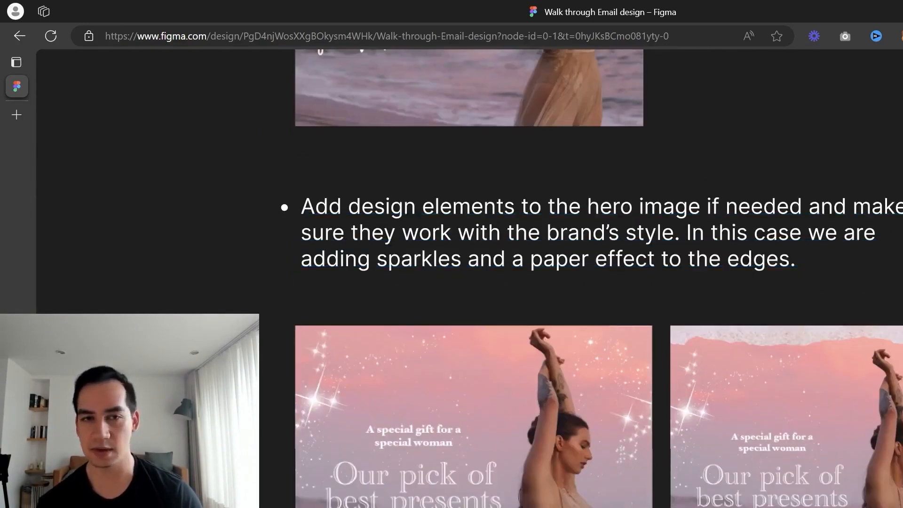
scroll(887, 244, right, 3)
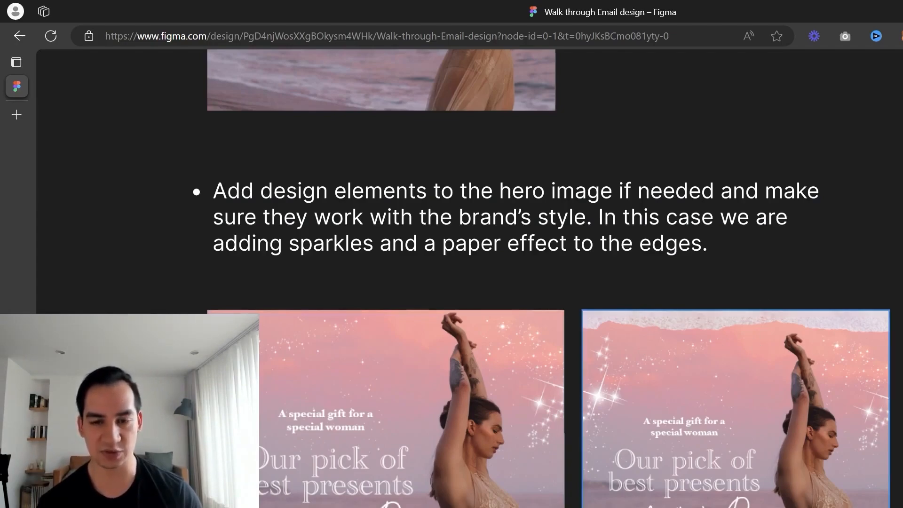
scroll(559, 393, down, 9)
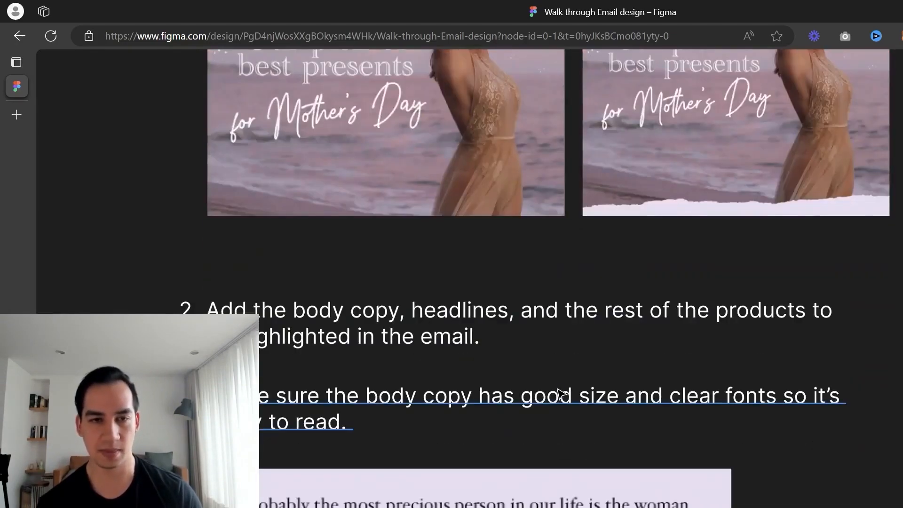
scroll(559, 392, down, 2)
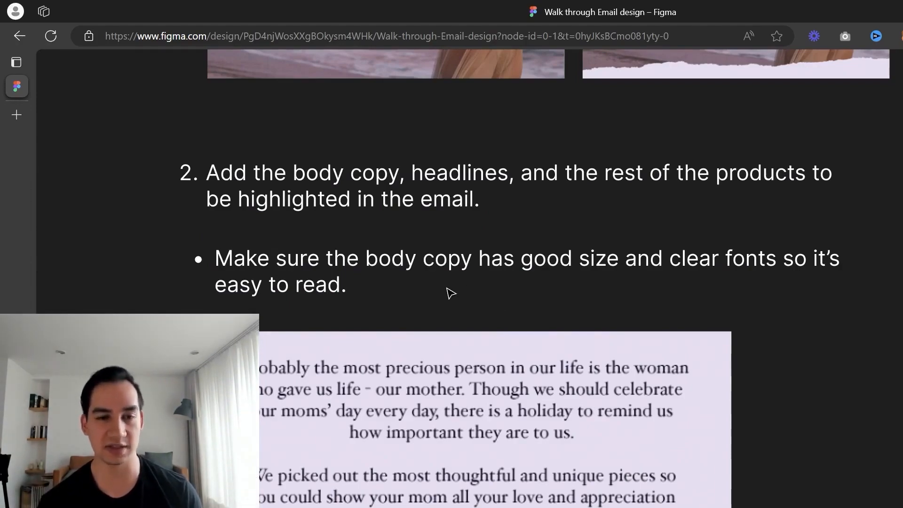
scroll(459, 336, down, 2)
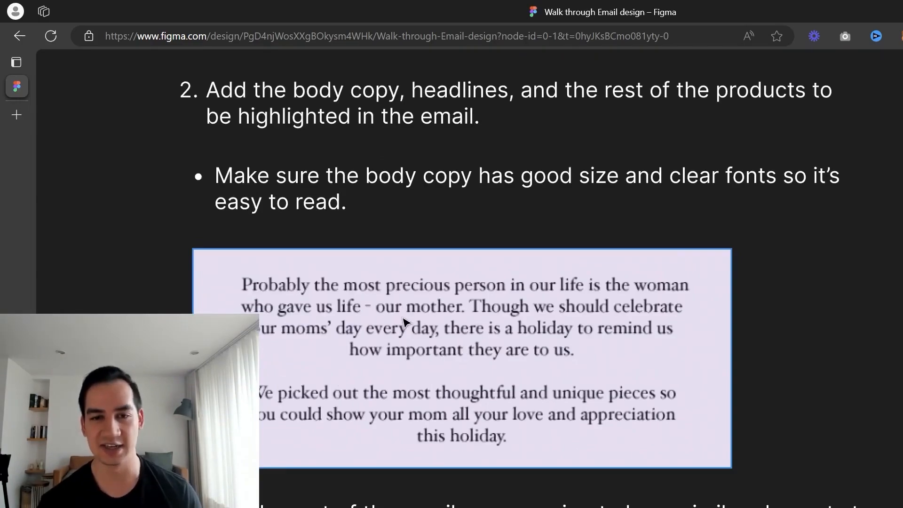
scroll(414, 335, down, 4)
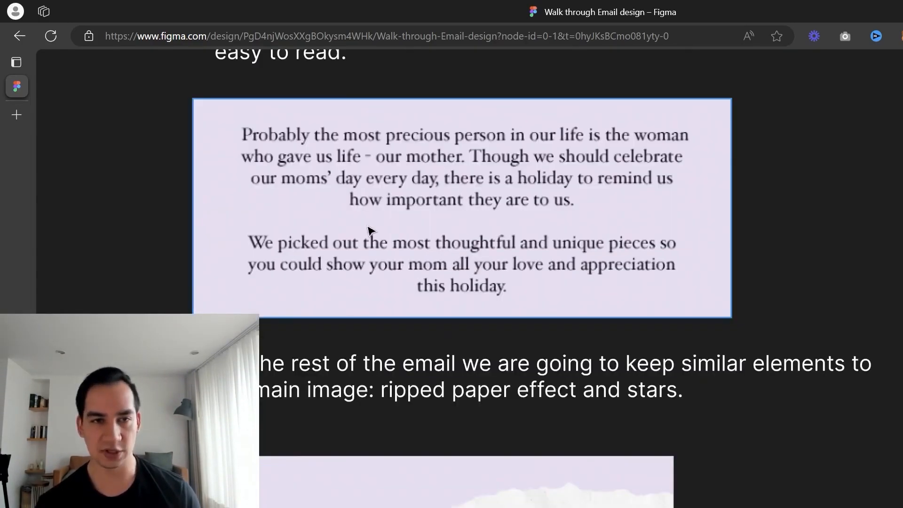
scroll(461, 188, down, 2)
scroll(471, 260, up, 1)
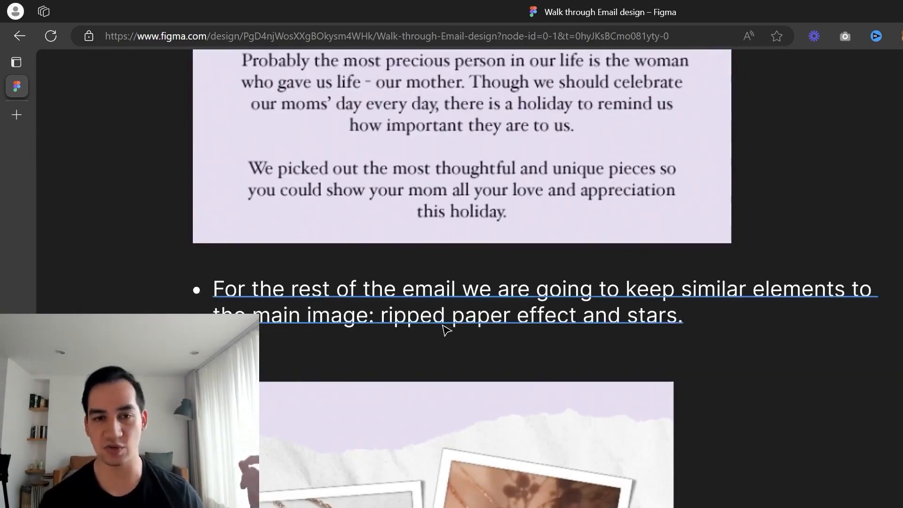
Step: Examine the Sapphire Burst Necklace examples for ripped paper, stars, polaroid frames, product description and price
scroll(447, 325, down, 3)
scroll(660, 297, down, 5)
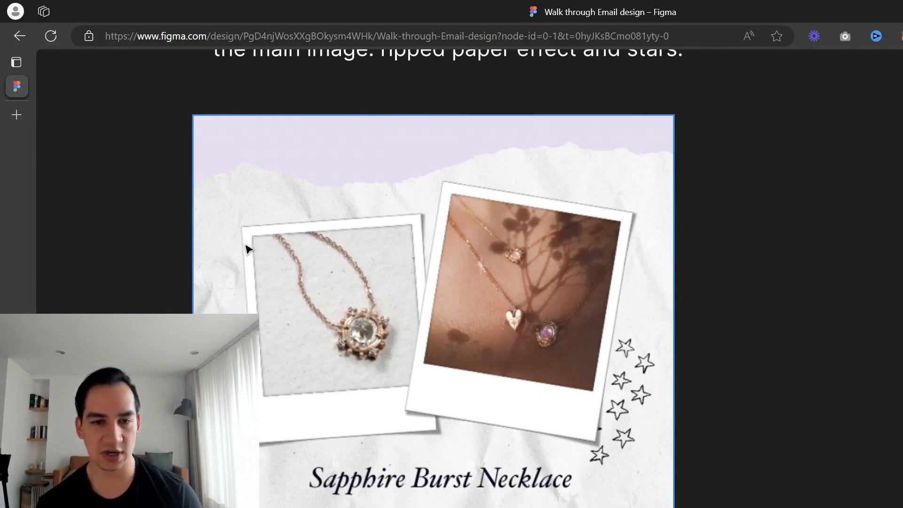
scroll(450, 362, down, 10)
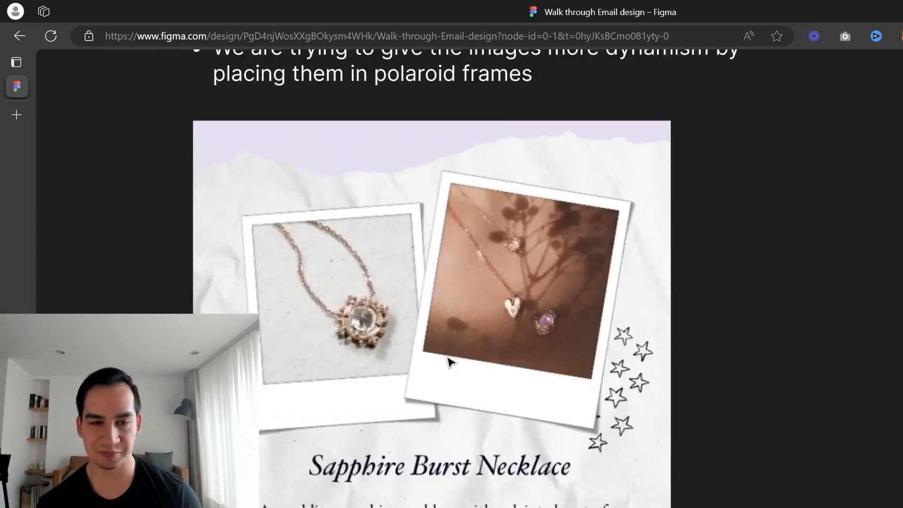
scroll(466, 500, down, 4)
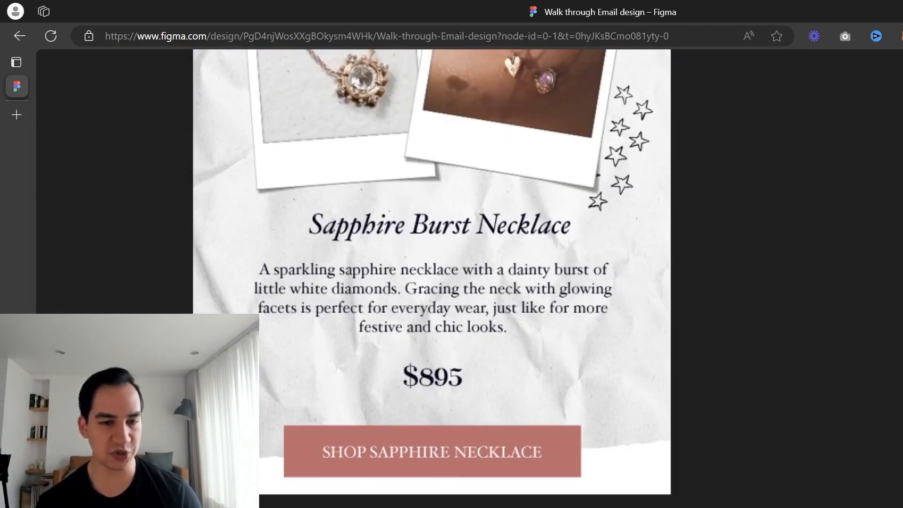
scroll(432, 277, up, 2)
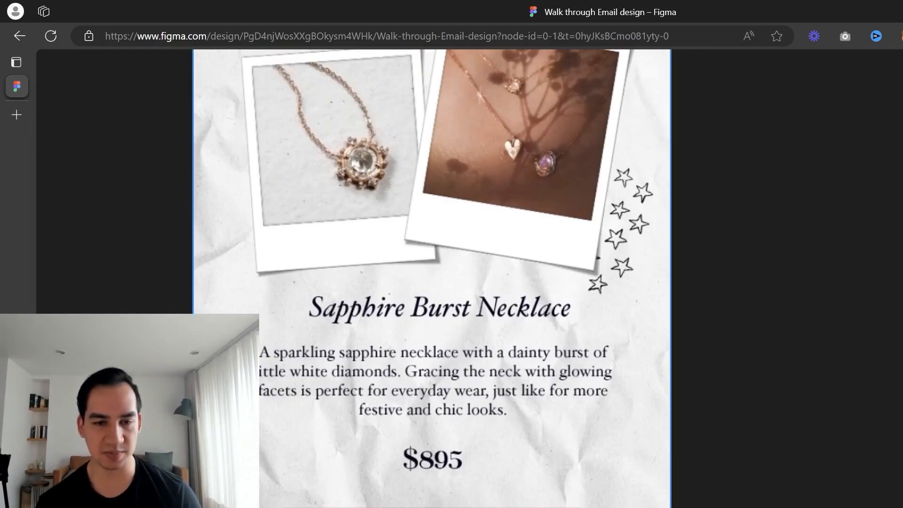
scroll(432, 277, down, 1)
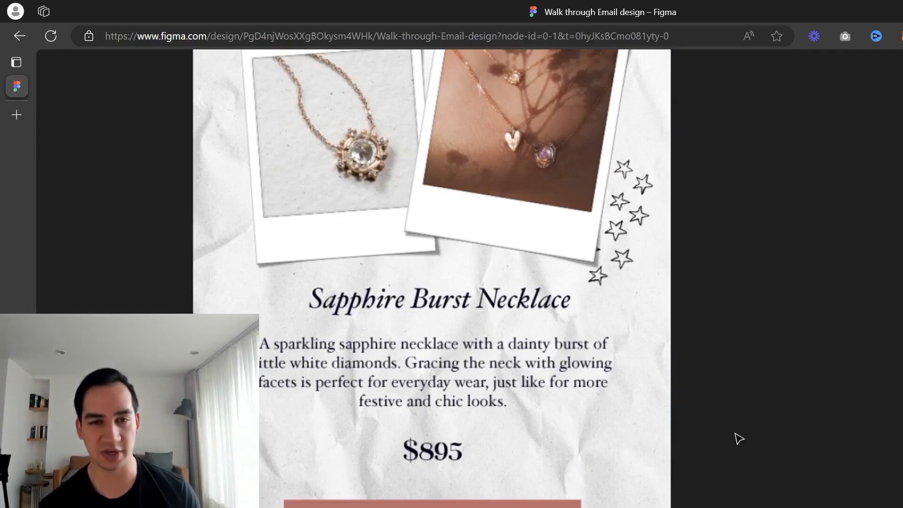
Step: Review the walkthrough's second column, examining the Star Hoop Earrings example, the background-removal note and the polaroid moon necklace example
scroll(789, 363, down, 5)
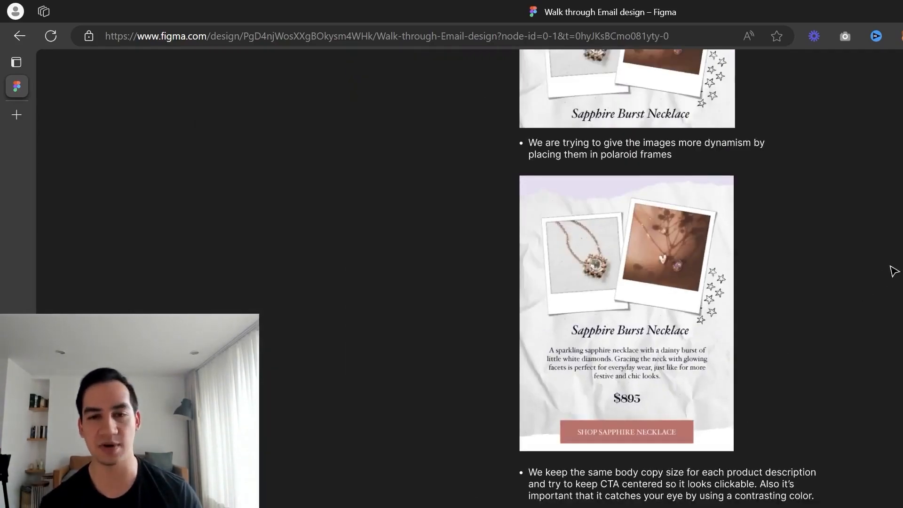
scroll(893, 270, up, 2)
scroll(893, 270, down, 15)
scroll(506, 356, up, 9)
scroll(506, 356, up, 9)
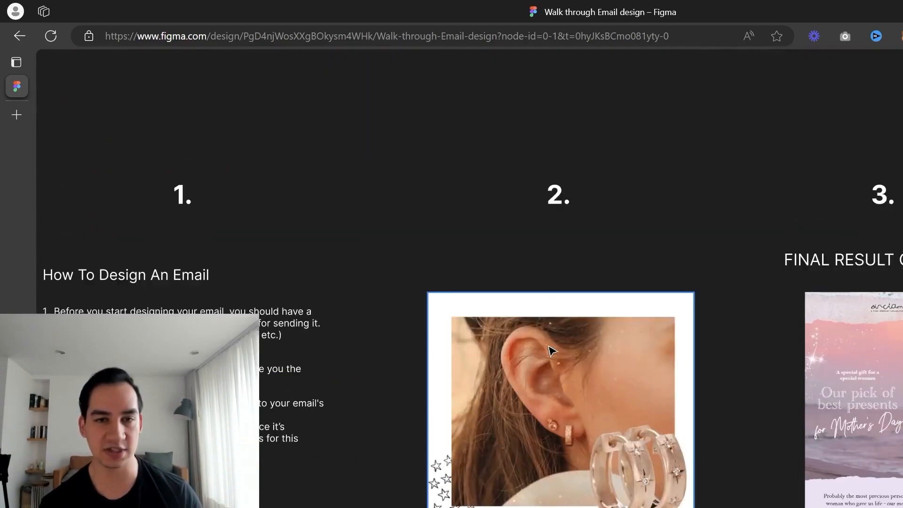
scroll(571, 410, up, 3)
drag(534, 395, 617, 323)
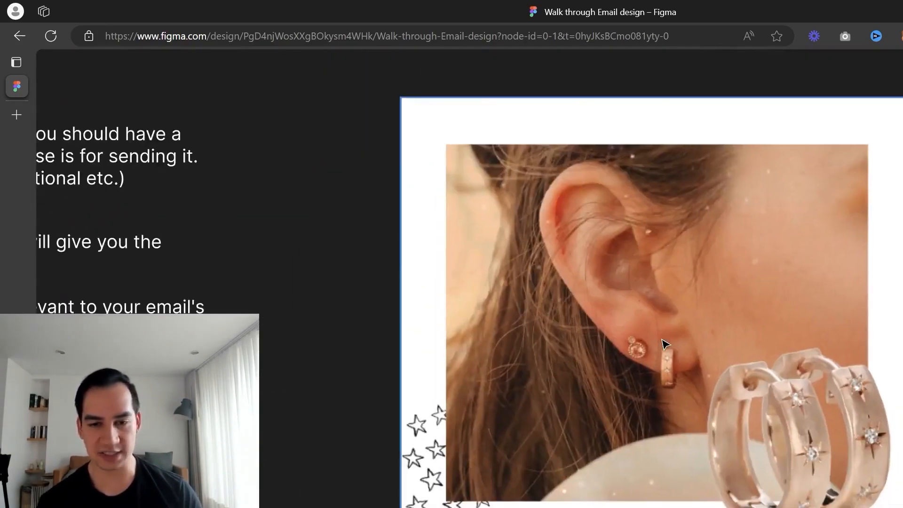
drag(675, 324, 612, 290)
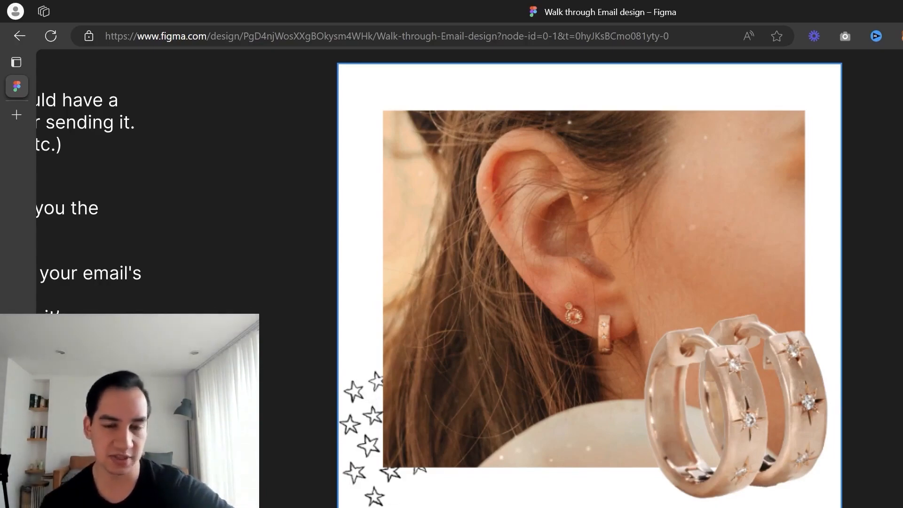
scroll(555, 477, down, 7)
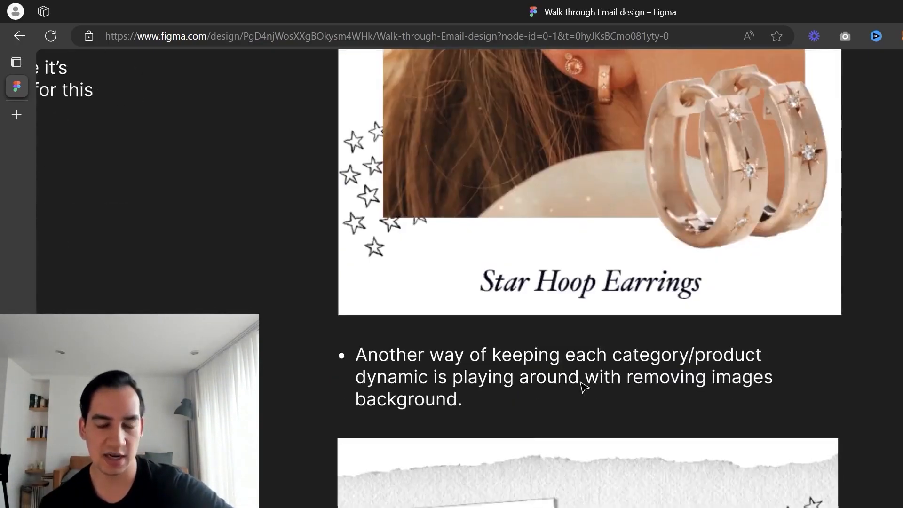
scroll(540, 301, down, 7)
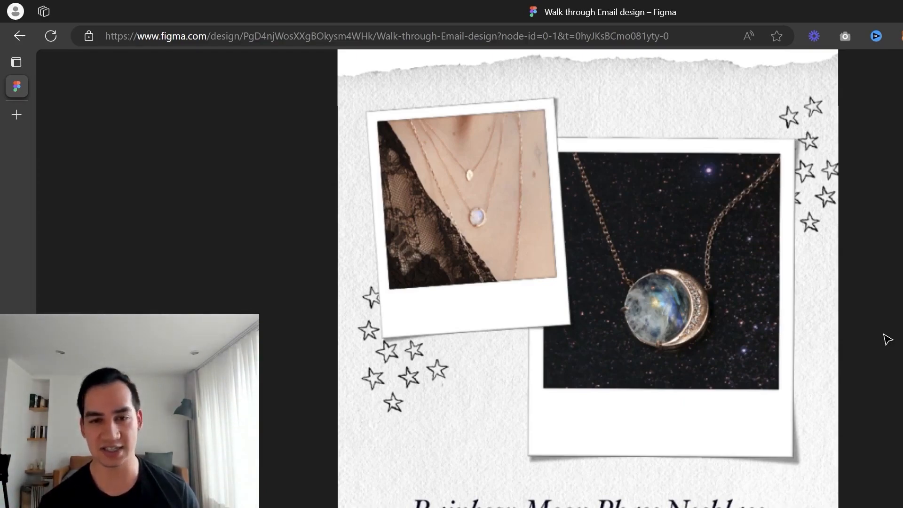
Step: Review the Rainbow Moon Phase Necklace example, the note on using different photo sizes, and the Crescent Disc Earrings example
scroll(887, 339, up, 2)
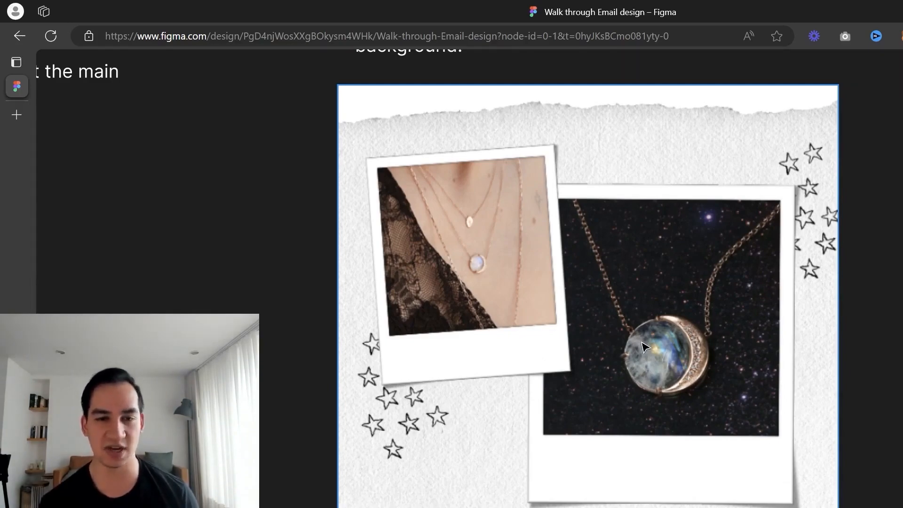
scroll(663, 313, down, 5)
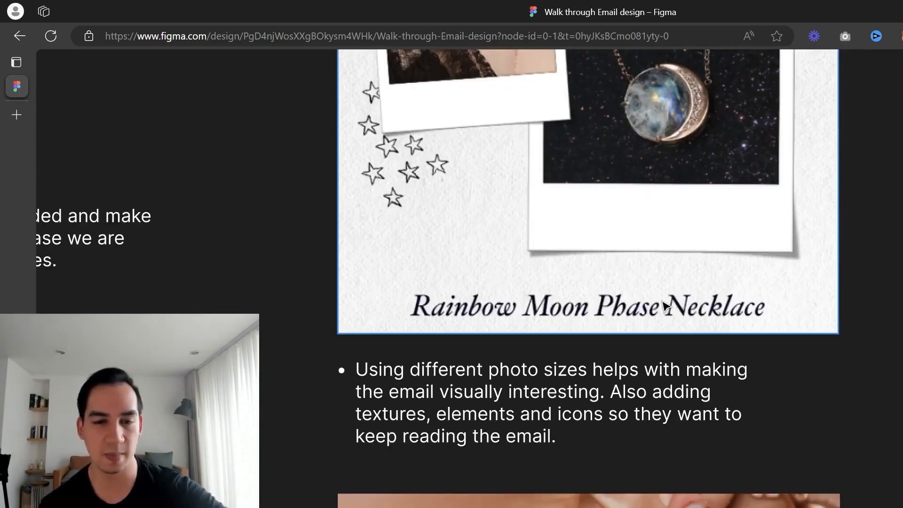
scroll(672, 242, down, 12)
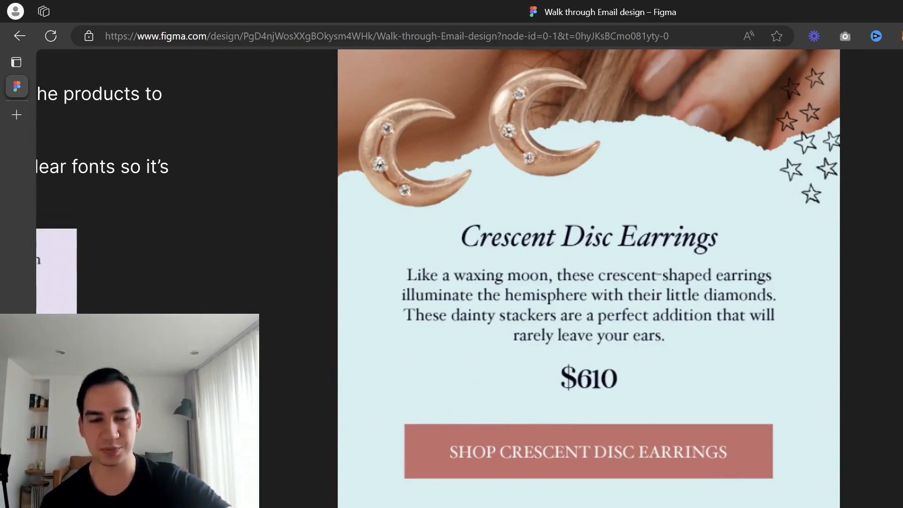
scroll(564, 491, up, 3)
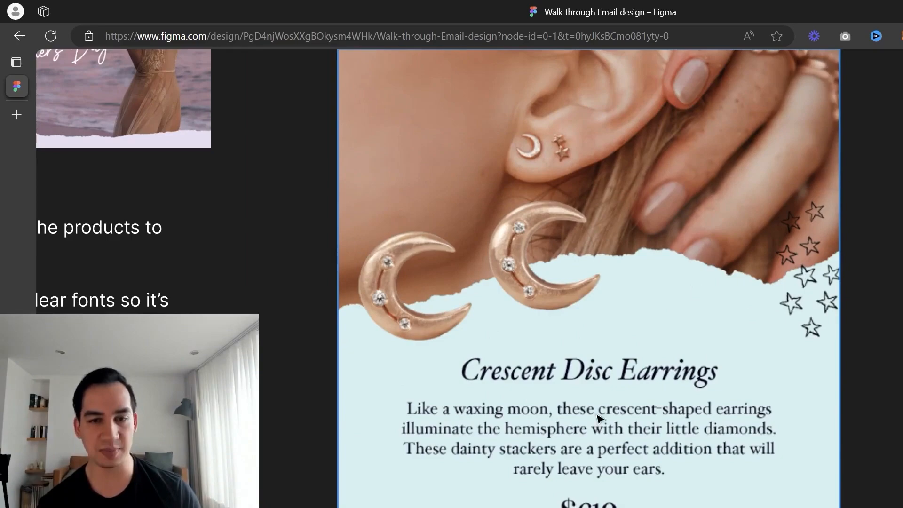
scroll(640, 494, down, 5)
scroll(630, 451, up, 5)
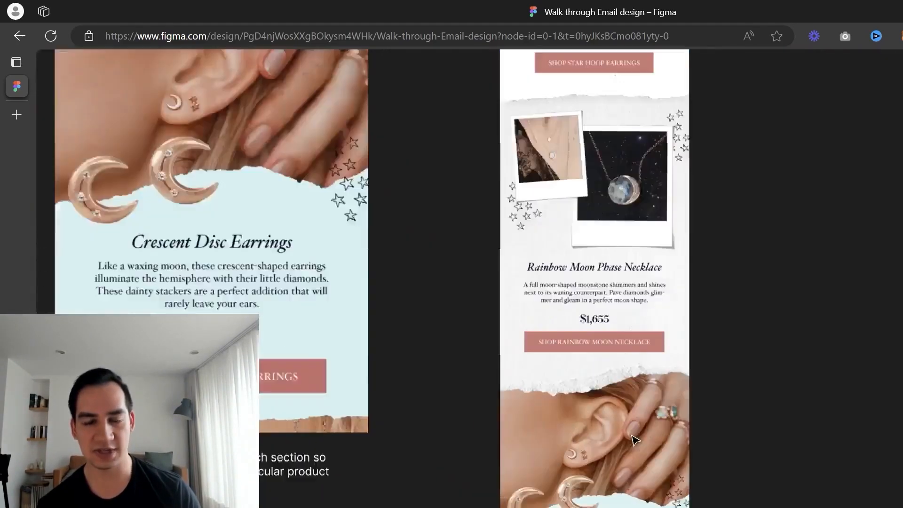
Step: Compare the Star Hoop Earrings, Rainbow Moon Phase Necklace and Crescent Disc Earrings sections in the final email for varied layouts and backgrounds
scroll(676, 271, up, 7)
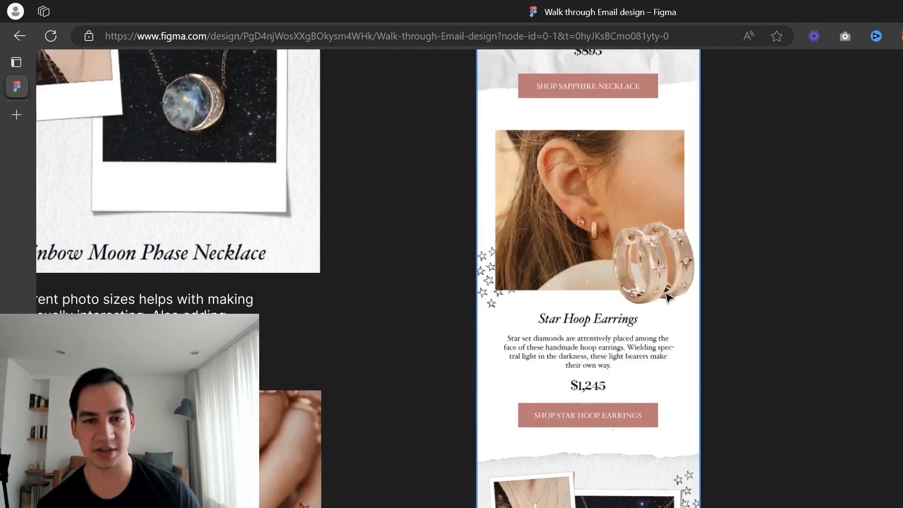
scroll(569, 254, up, 1)
scroll(596, 282, down, 3)
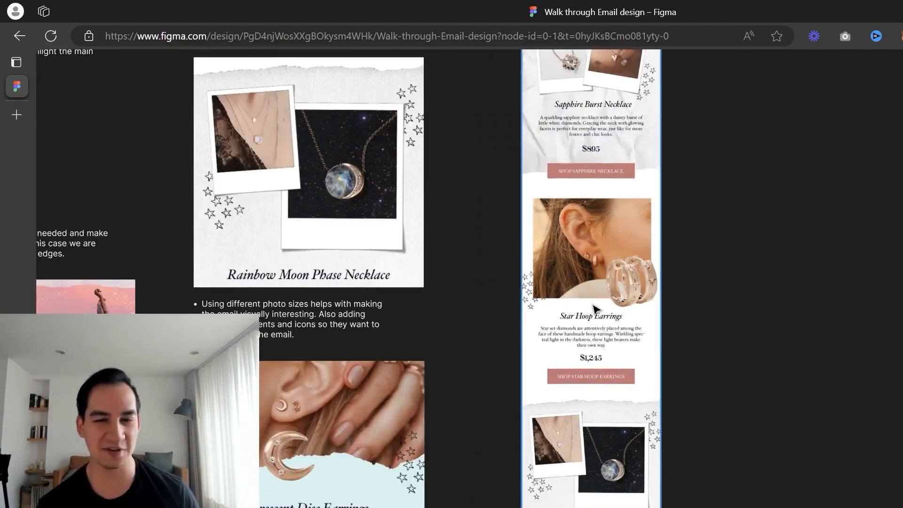
scroll(590, 306, down, 3)
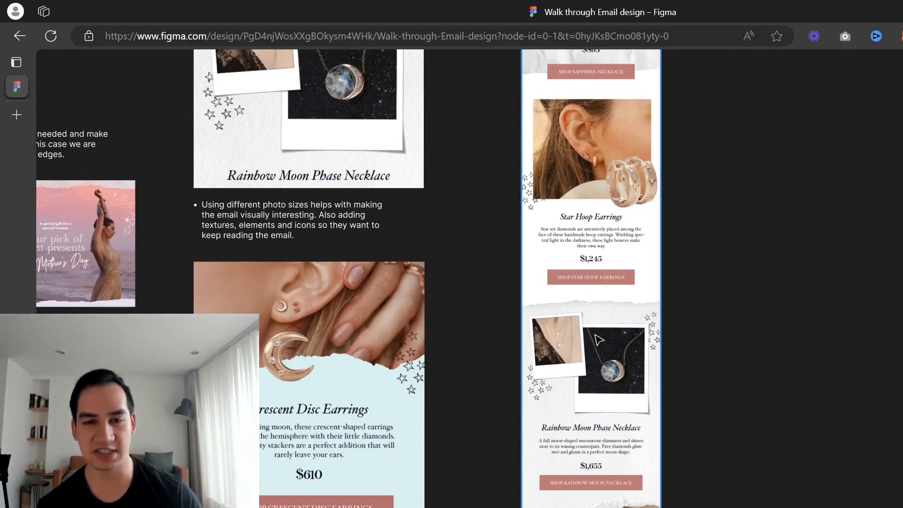
scroll(595, 331, up, 3)
scroll(628, 321, down, 3)
scroll(635, 367, down, 3)
scroll(649, 401, down, 5)
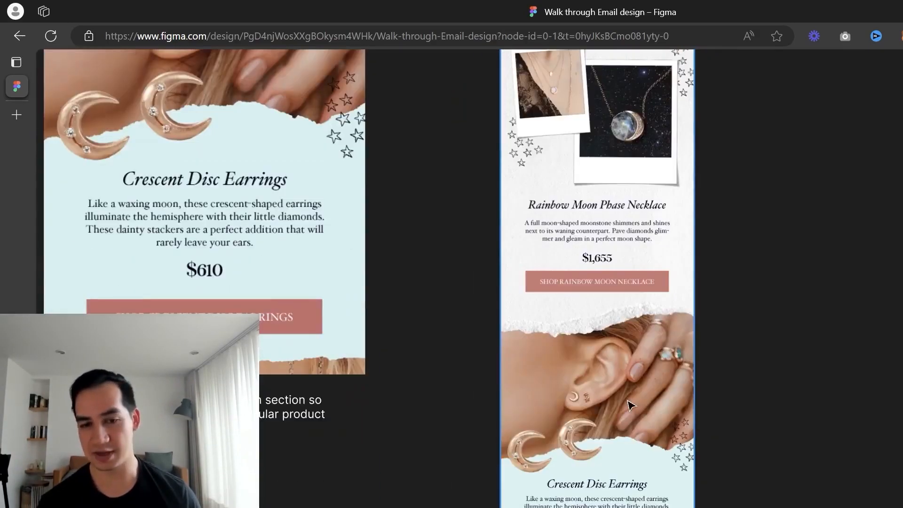
scroll(604, 362, up, 7)
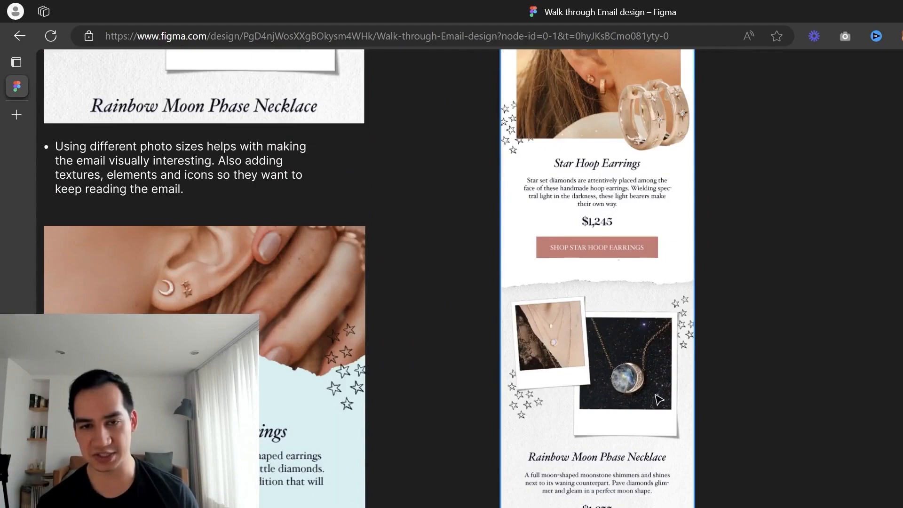
scroll(664, 303, down, 2)
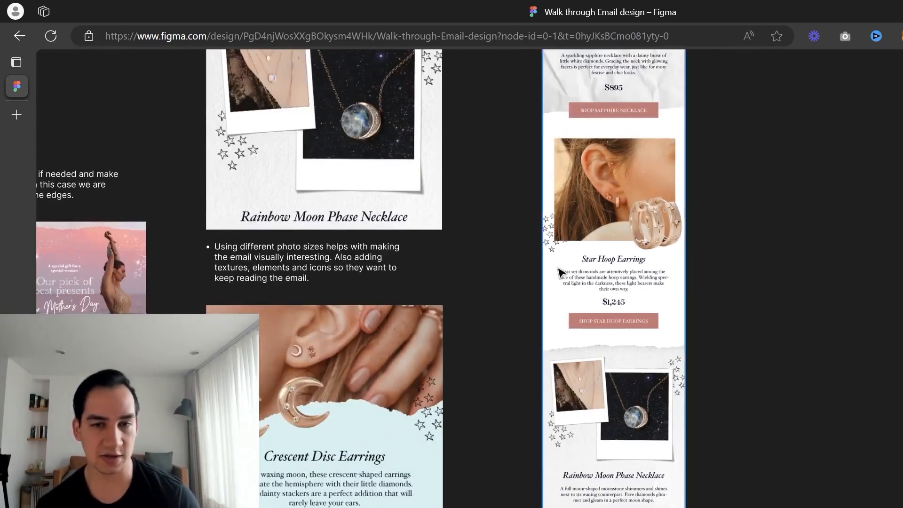
scroll(563, 272, down, 3)
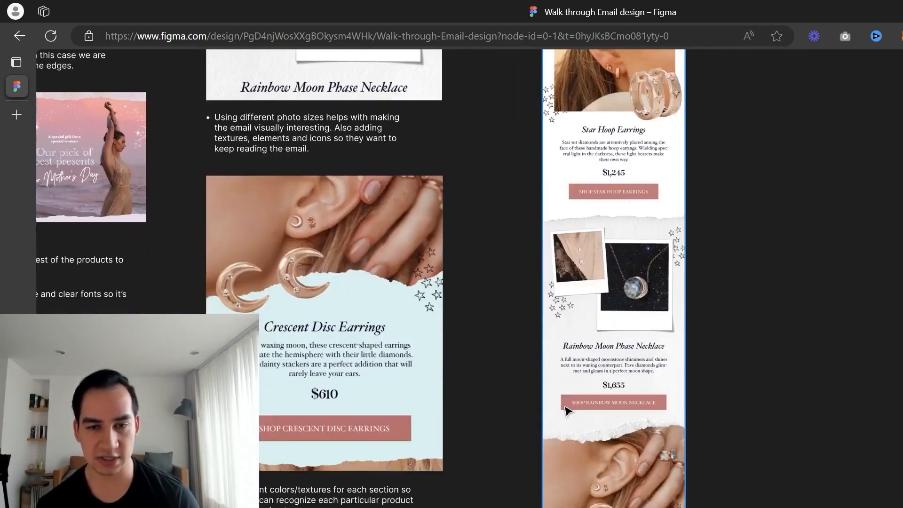
scroll(595, 348, down, 6)
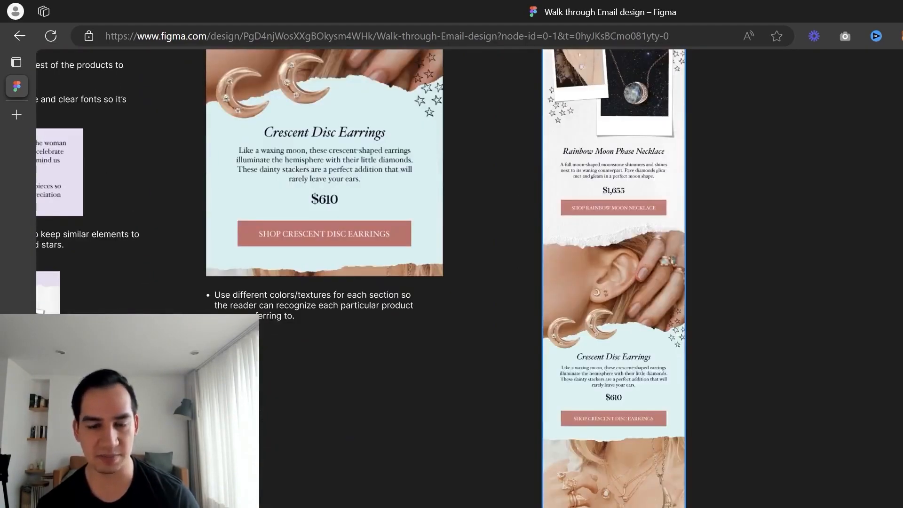
scroll(640, 345, up, 10)
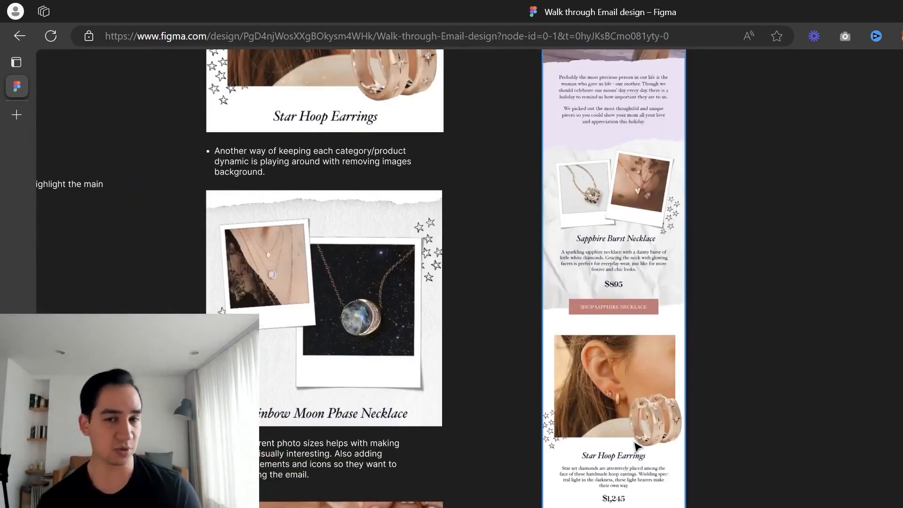
Step: Examine the final email's Sapphire Burst Necklace section up close and compare its photos, text and button with the product sections below it
ctrl+scroll(649, 252, up, 5)
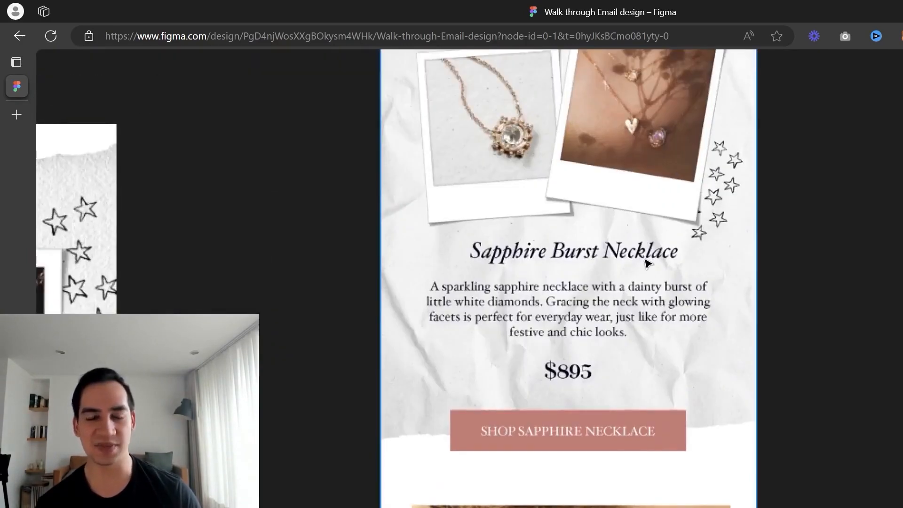
scroll(648, 262, down, 1)
ctrl+scroll(642, 272, down, 3)
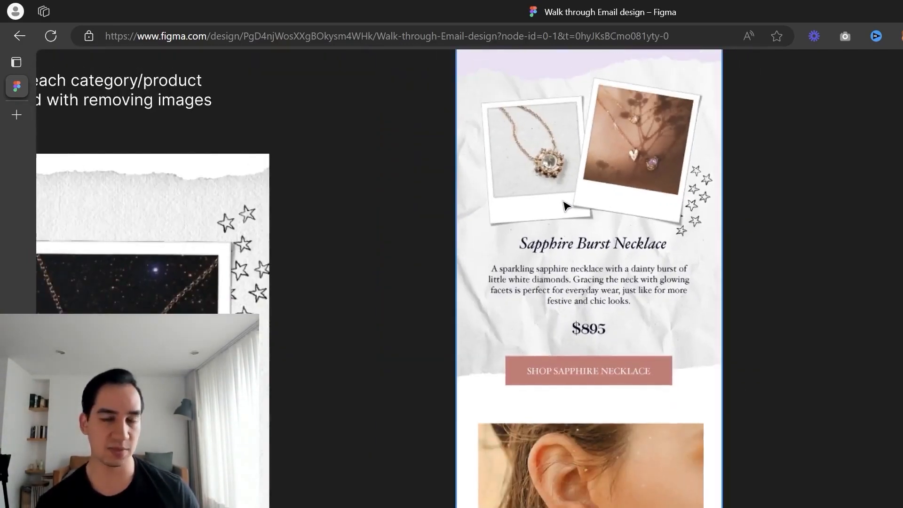
scroll(636, 361, down, 5)
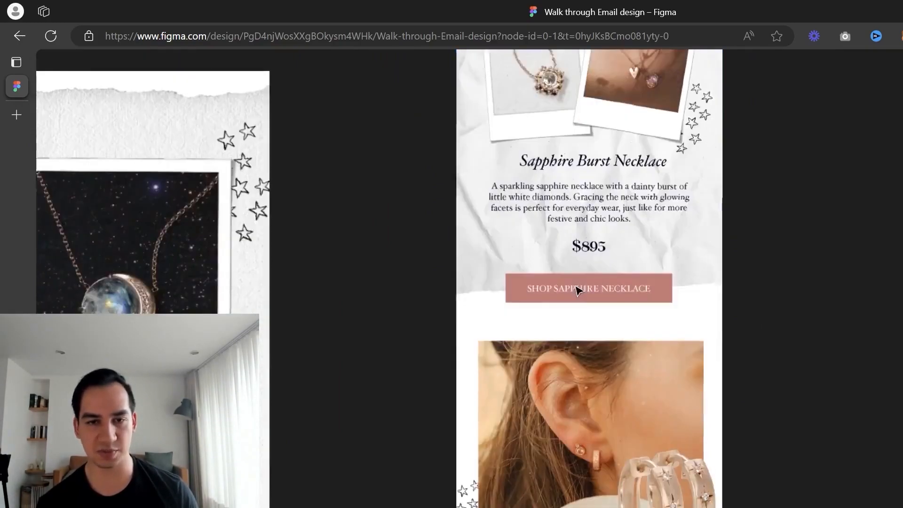
scroll(551, 229, down, 3)
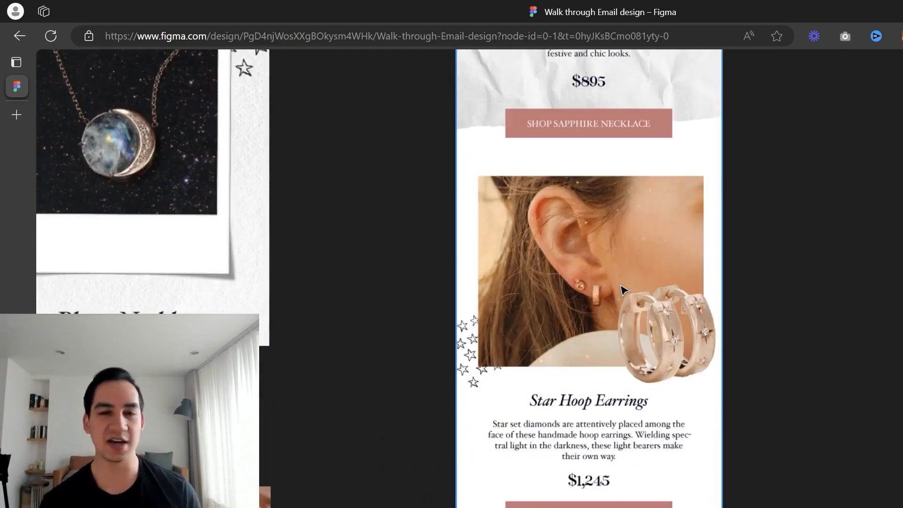
scroll(621, 289, up, 4)
scroll(625, 209, up, 1)
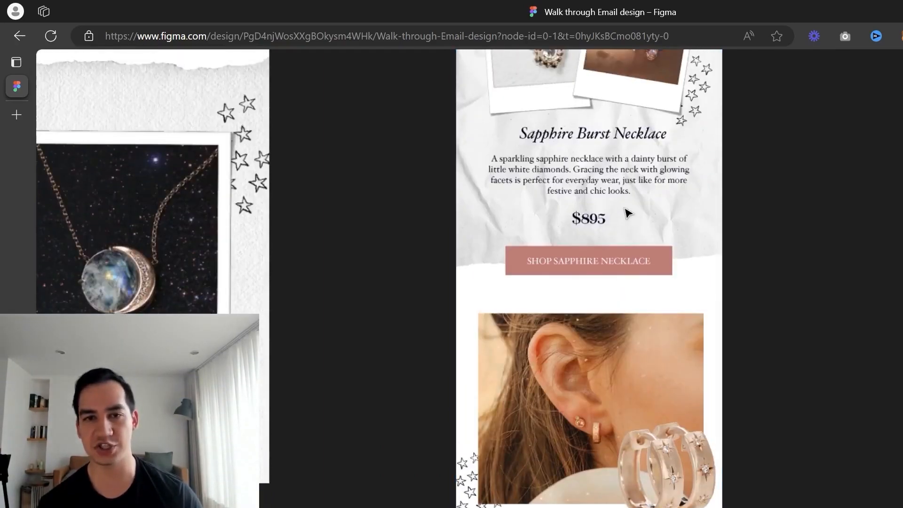
scroll(563, 175, up, 1)
scroll(566, 175, down, 3)
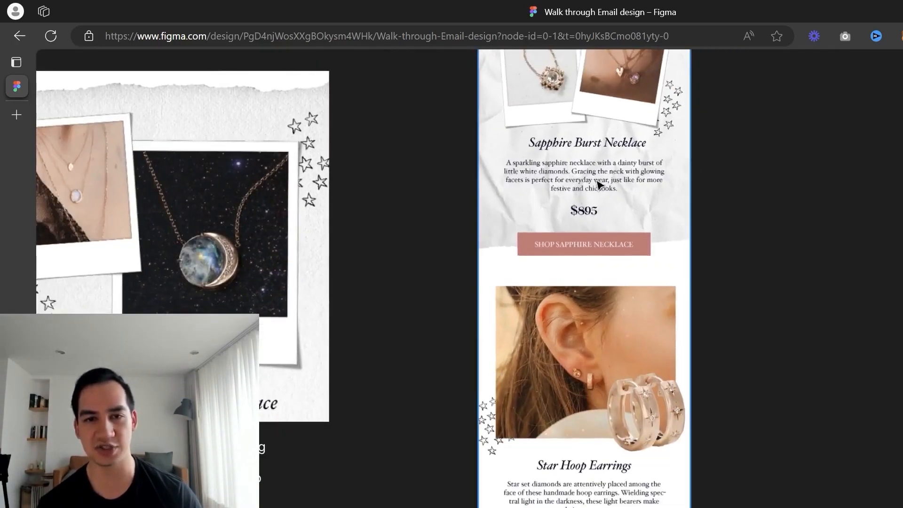
scroll(630, 390, up, 5)
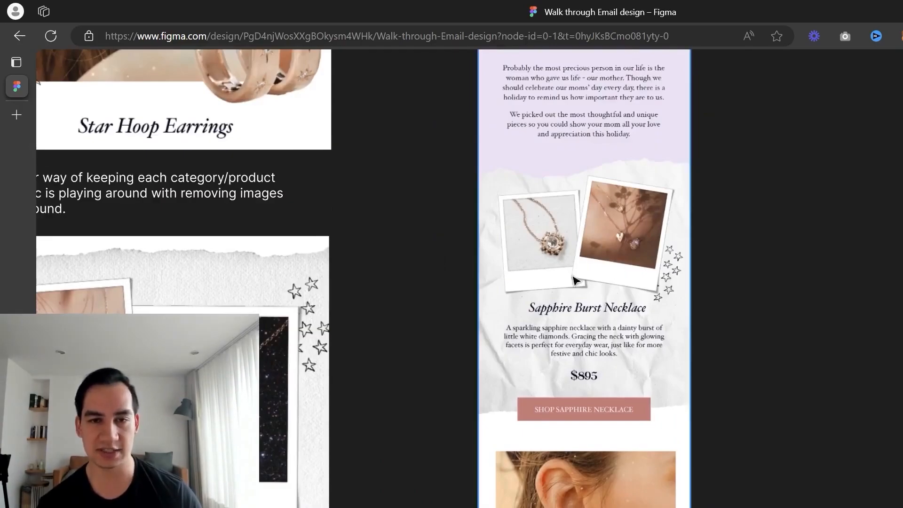
scroll(577, 280, down, 16)
scroll(567, 239, down, 15)
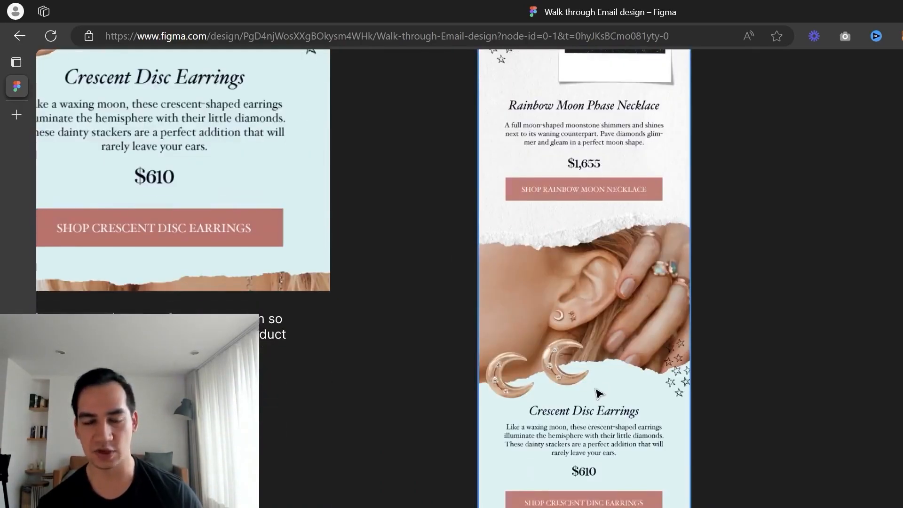
scroll(596, 391, down, 2)
Step: Review the final Mother's Day email from the hero image and body copy through the product sections below
scroll(599, 392, up, 20)
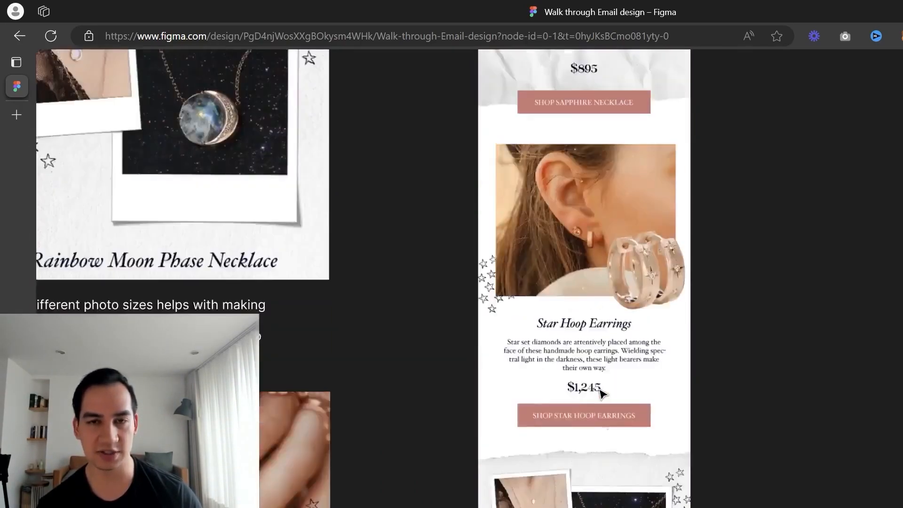
scroll(610, 378, up, 3)
scroll(609, 379, right, 1)
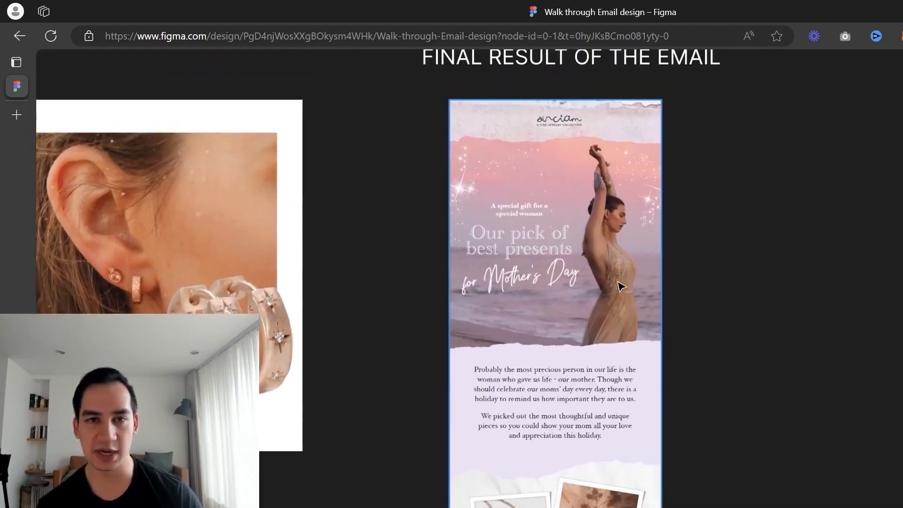
scroll(584, 187, up, 5)
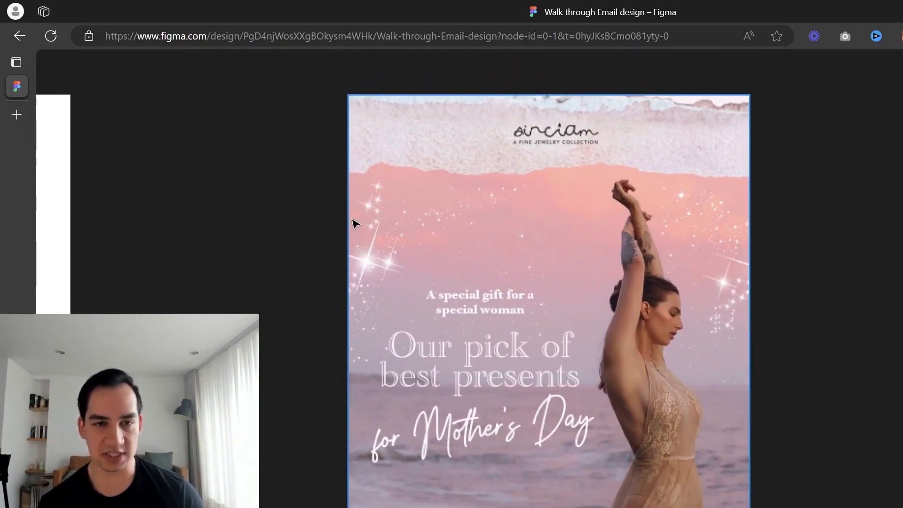
scroll(701, 342, down, 3)
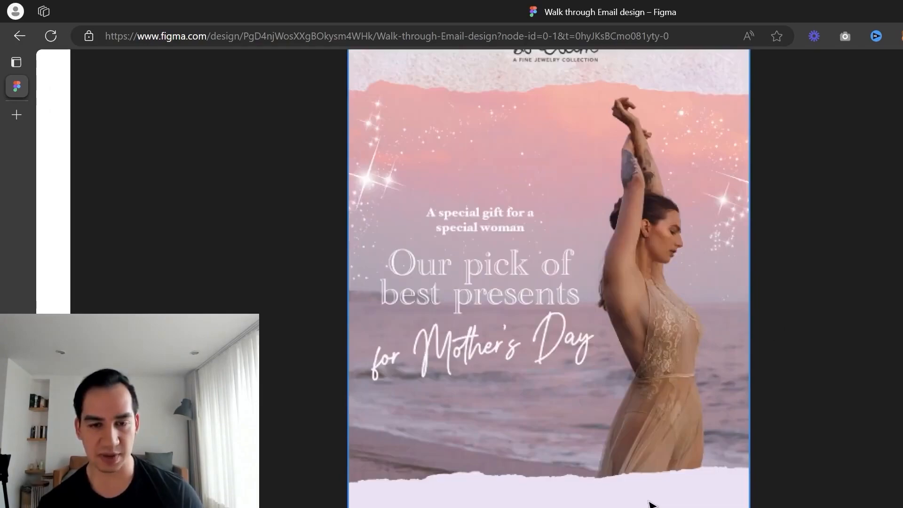
scroll(650, 503, down, 6)
scroll(561, 305, down, 2)
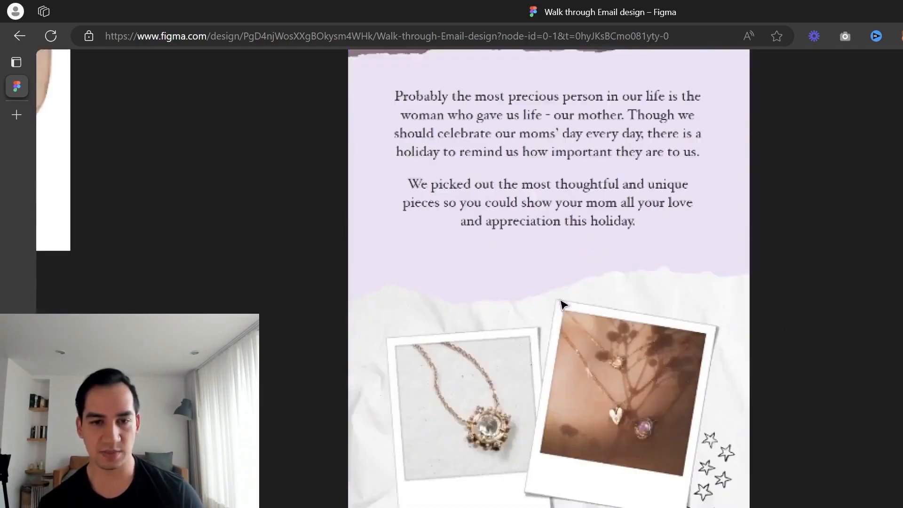
scroll(550, 309, down, 8)
scroll(596, 322, down, 20)
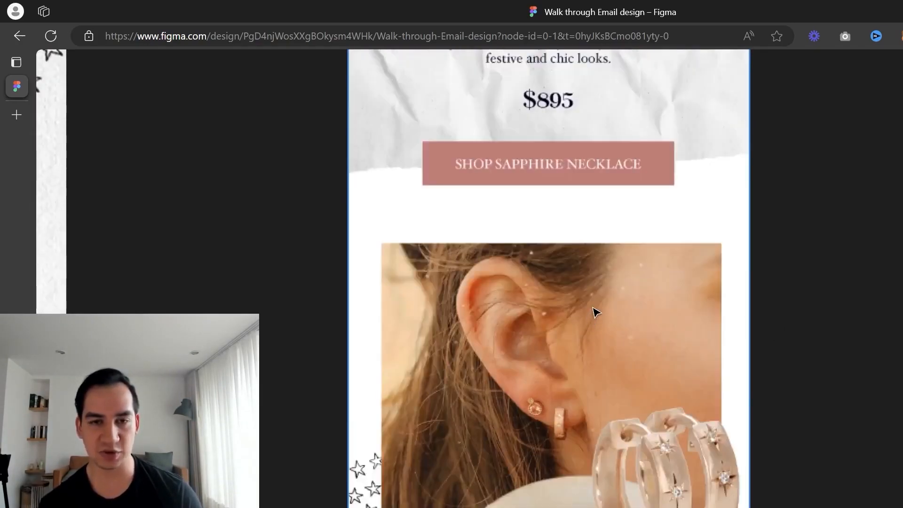
scroll(550, 319, down, 20)
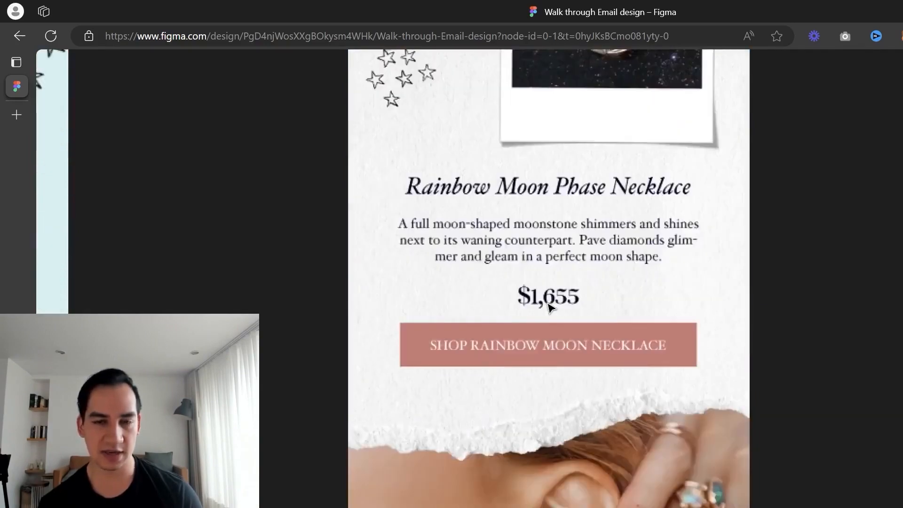
scroll(546, 303, down, 18)
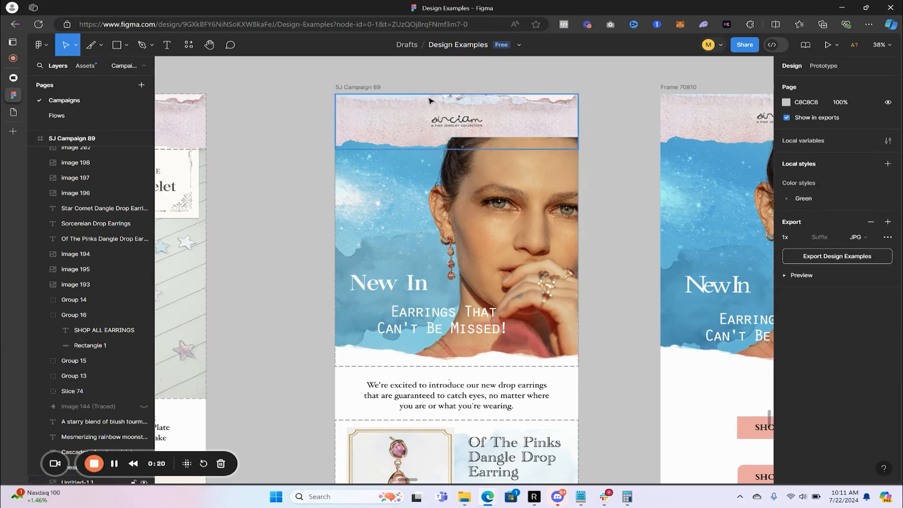
Step: Look through SJ Campaign 89's hero and earring sections in the Design Examples file, and select its frame
scroll(463, 165, down, 2)
scroll(464, 165, down, 15)
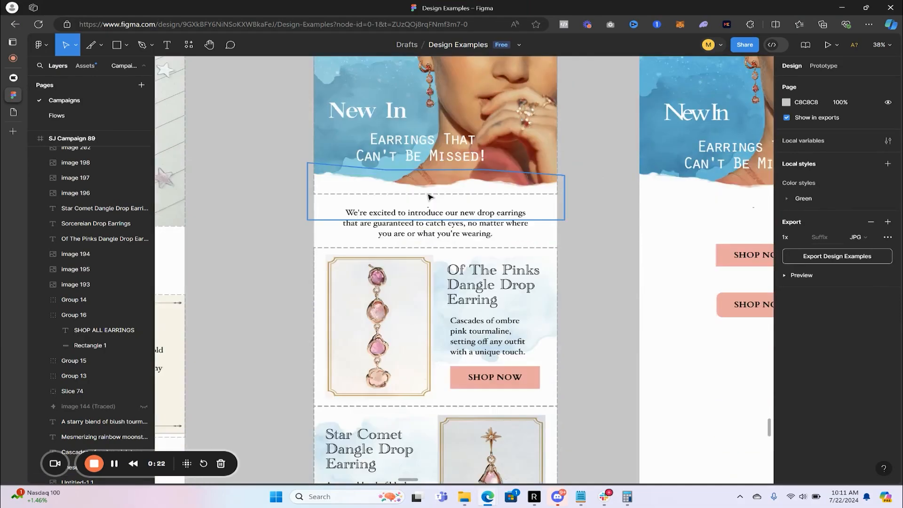
scroll(441, 265, up, 15)
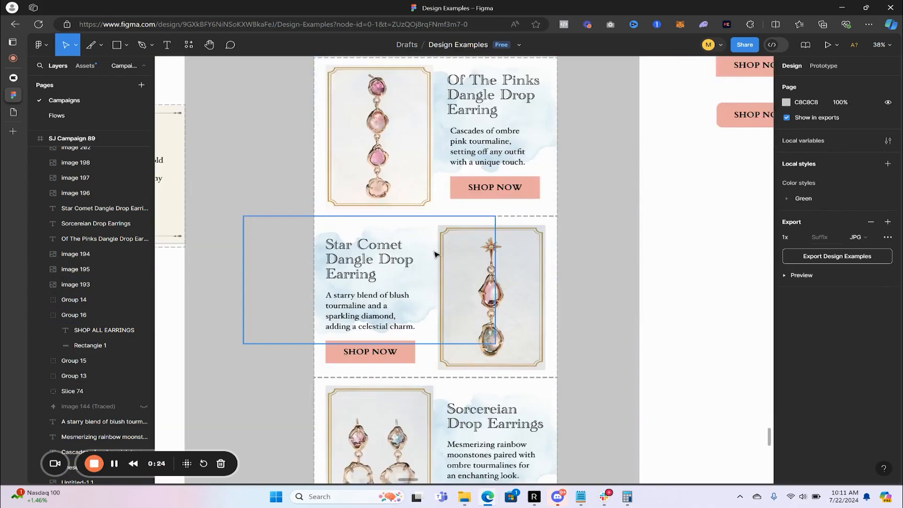
scroll(376, 192, up, 1)
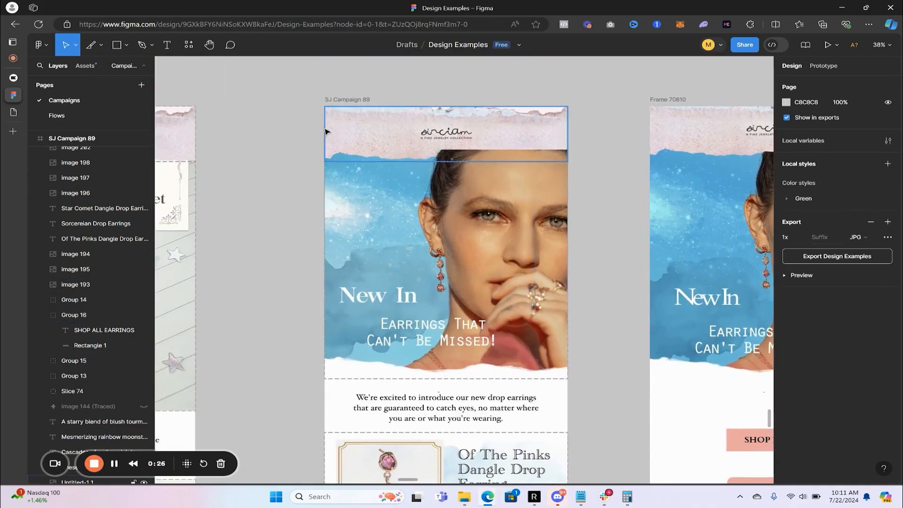
click(332, 100)
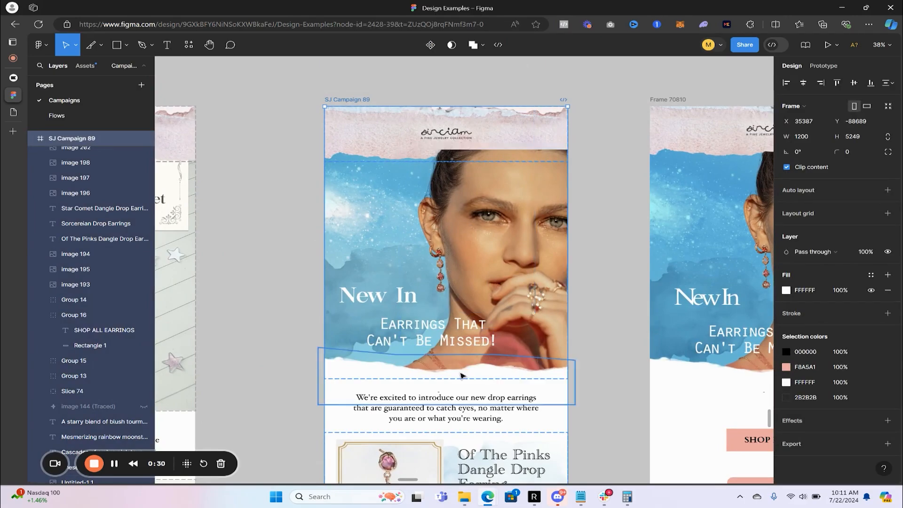
scroll(470, 235, down, 3)
scroll(562, 279, up, 3)
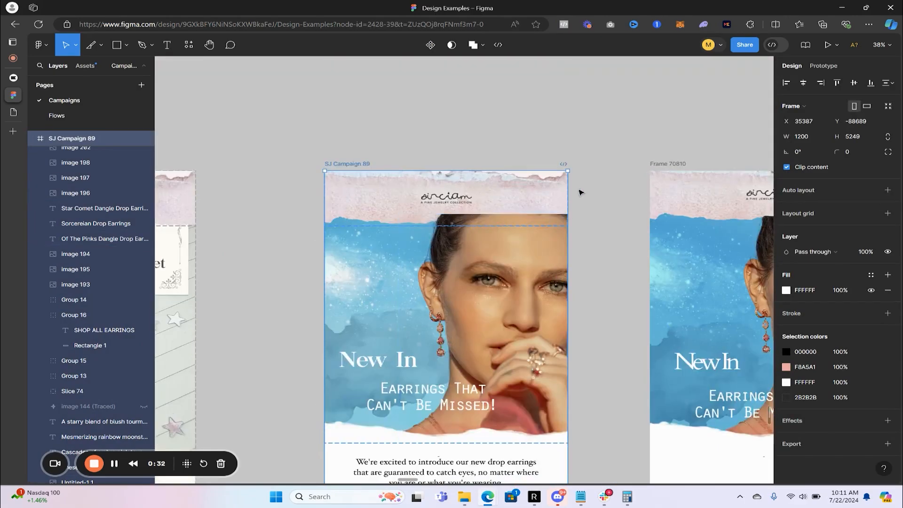
Step: Deselect the frame and look over SJ Campaign 89 from the hero image to the closing SHOP ALL EARRINGS section and back
click(583, 193)
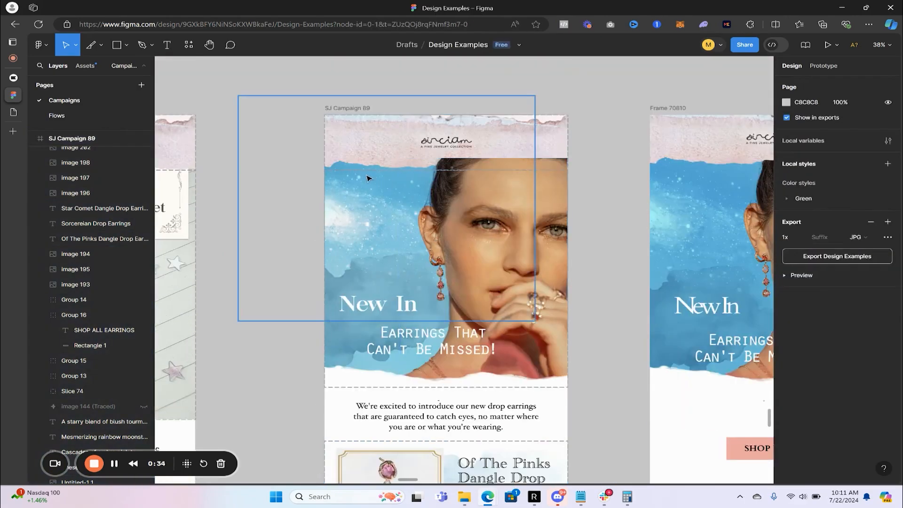
scroll(357, 177, down, 1)
scroll(332, 179, up, 1)
scroll(437, 164, down, 15)
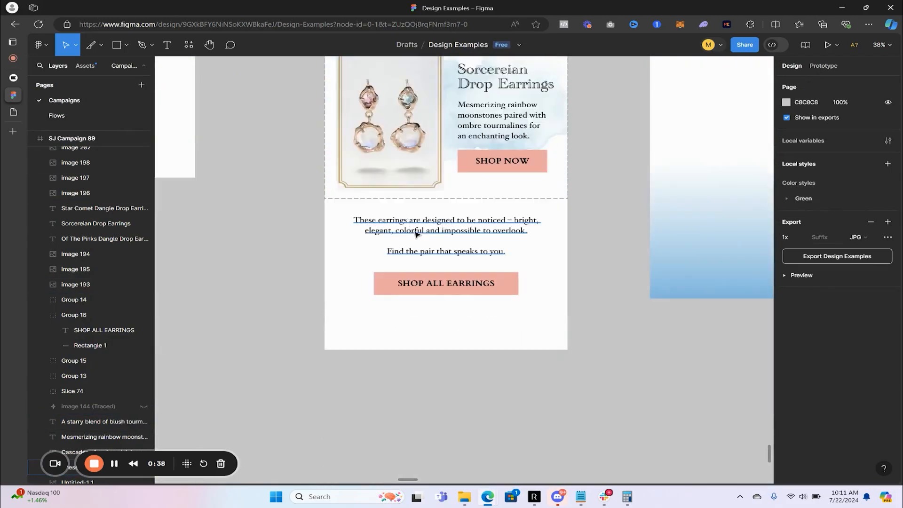
scroll(418, 229, down, 4)
scroll(428, 212, up, 3)
scroll(441, 209, up, 8)
scroll(443, 209, up, 6)
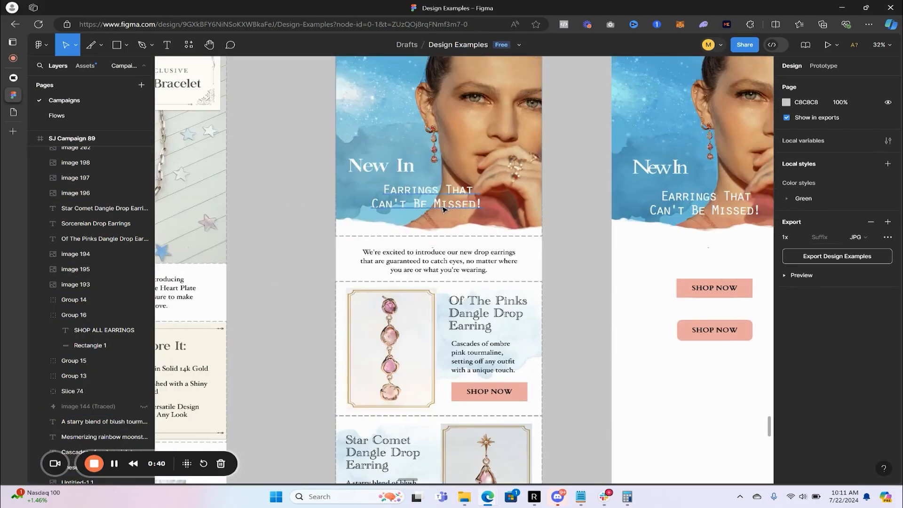
scroll(466, 183, up, 3)
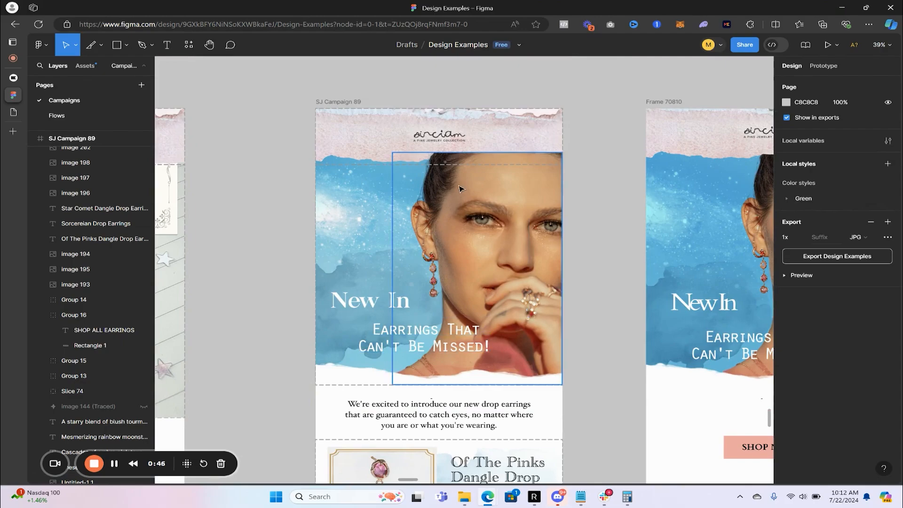
Step: Examine how SJ Campaign 89 divides into the intro text, three earring product sections and the closing text with its button
scroll(459, 188, down, 5)
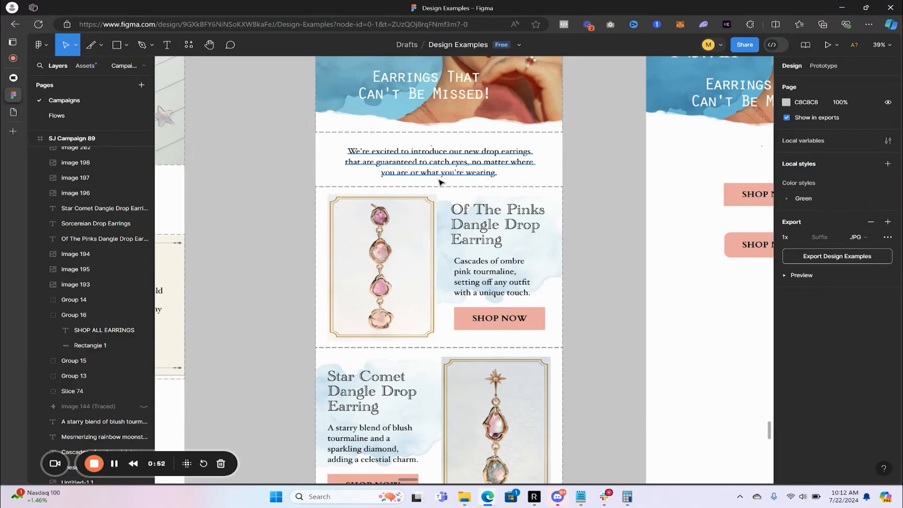
scroll(420, 179, down, 1)
scroll(421, 178, down, 3)
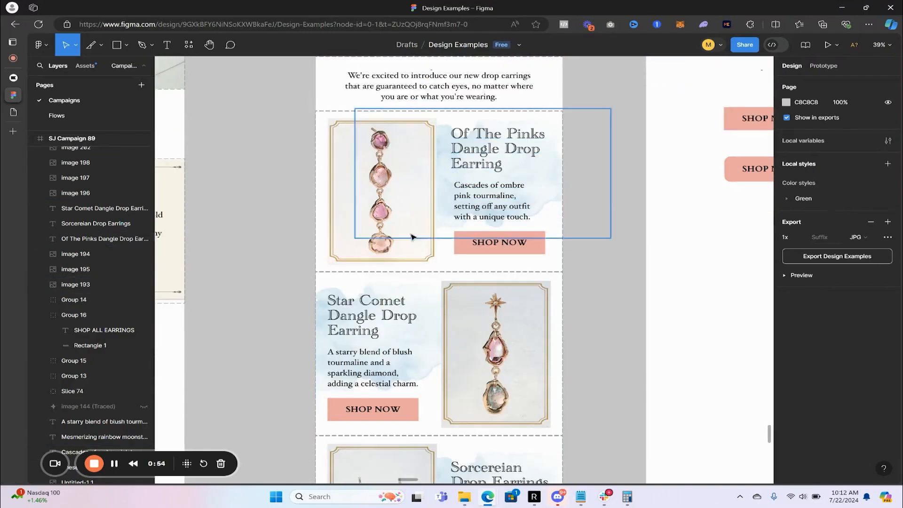
scroll(413, 226, down, 10)
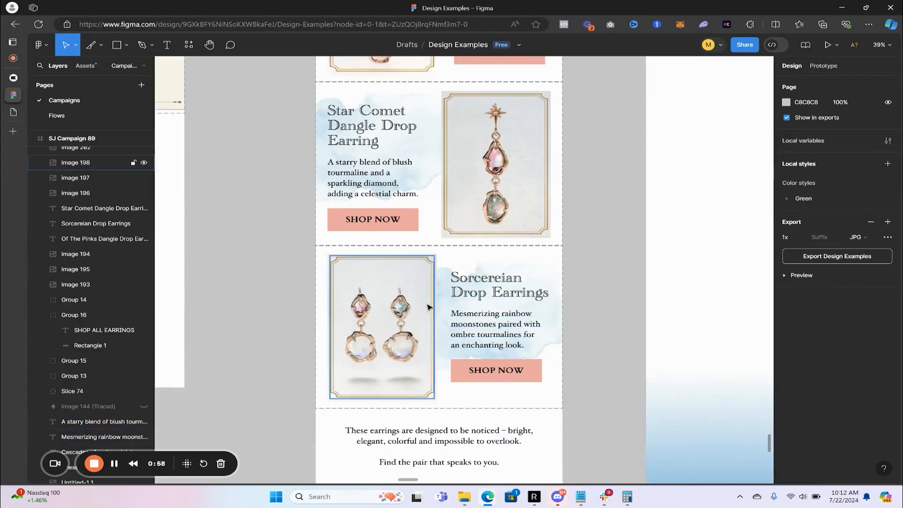
scroll(428, 306, up, 12)
scroll(409, 273, down, 14)
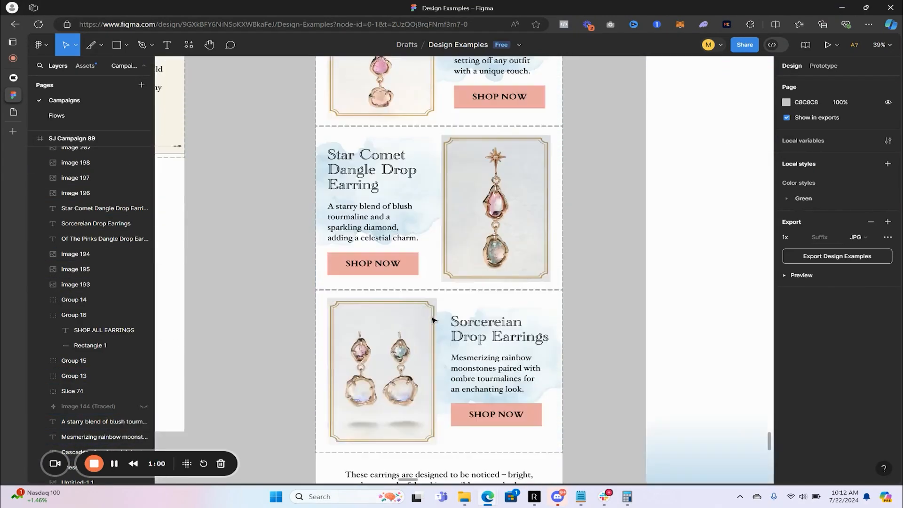
scroll(402, 287, down, 3)
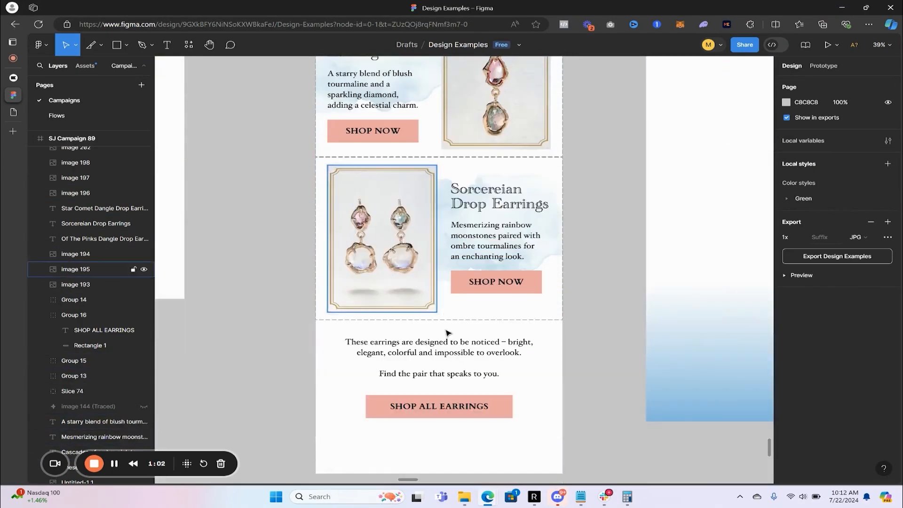
scroll(447, 332, down, 3)
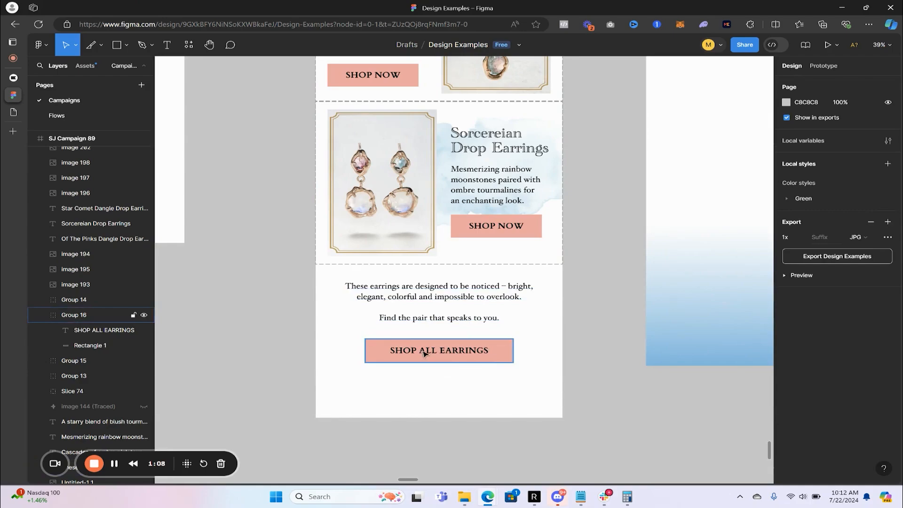
scroll(432, 350, up, 10)
scroll(432, 350, up, 5)
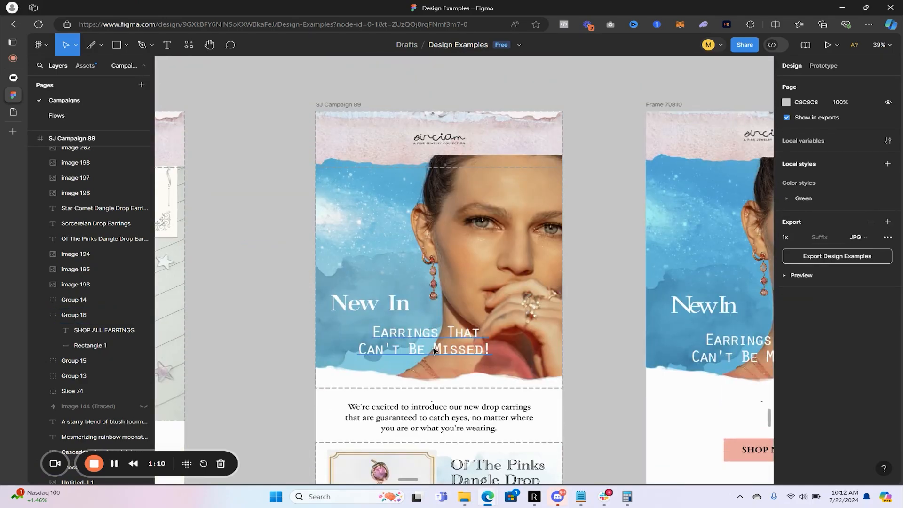
Step: Draw a slice about 1199 × 1490 over the header and hero image of SJ Campaign 89
click(92, 46)
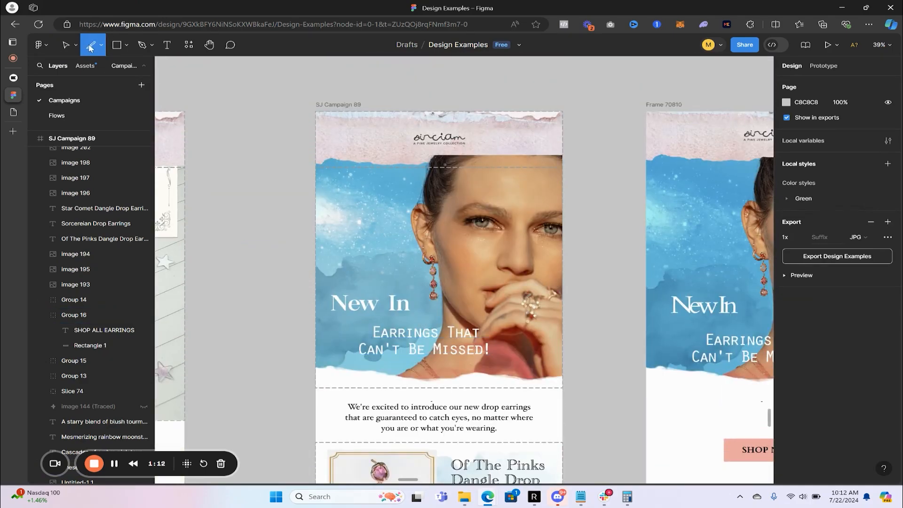
click(100, 45)
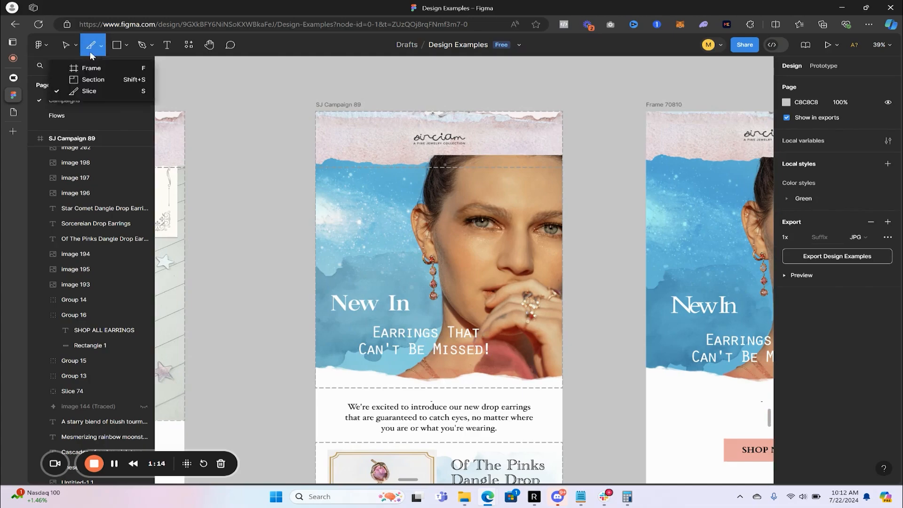
click(100, 92)
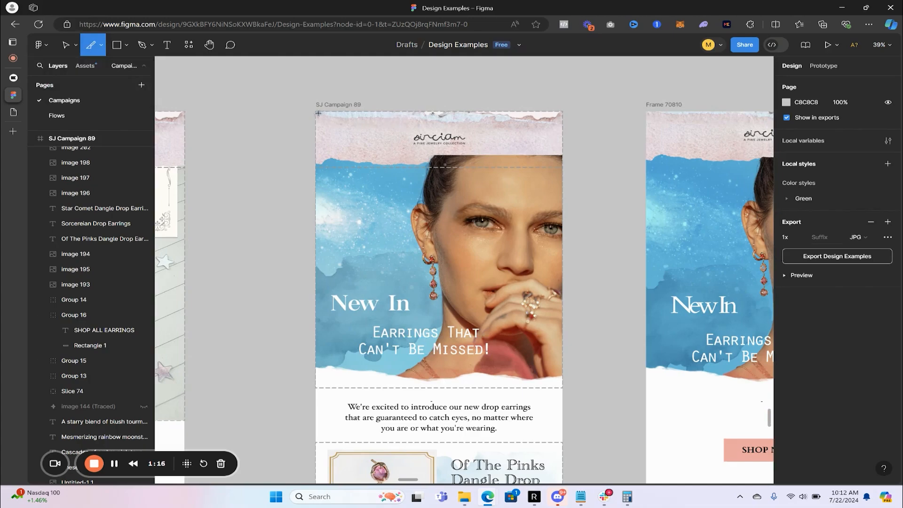
drag(316, 111, 561, 387)
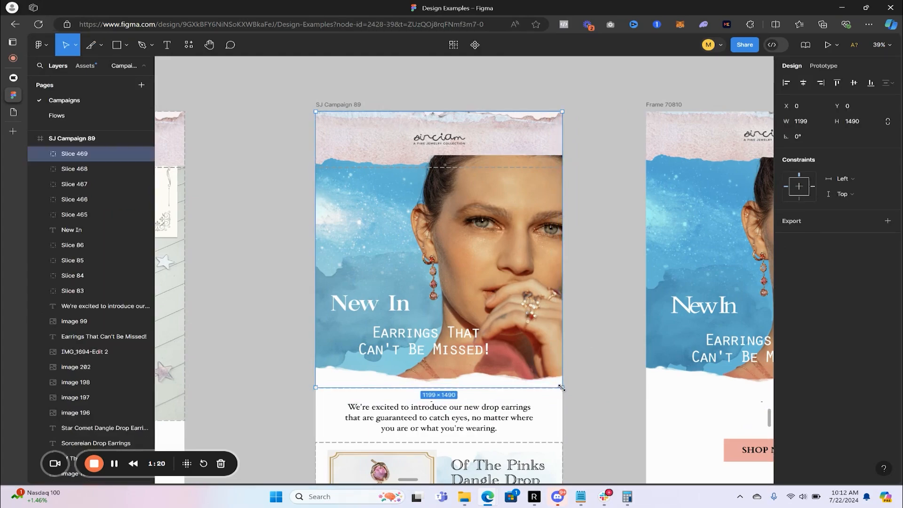
Step: Add a 1x PNG export setting to the hero slice, export it and clear the selection
click(887, 221)
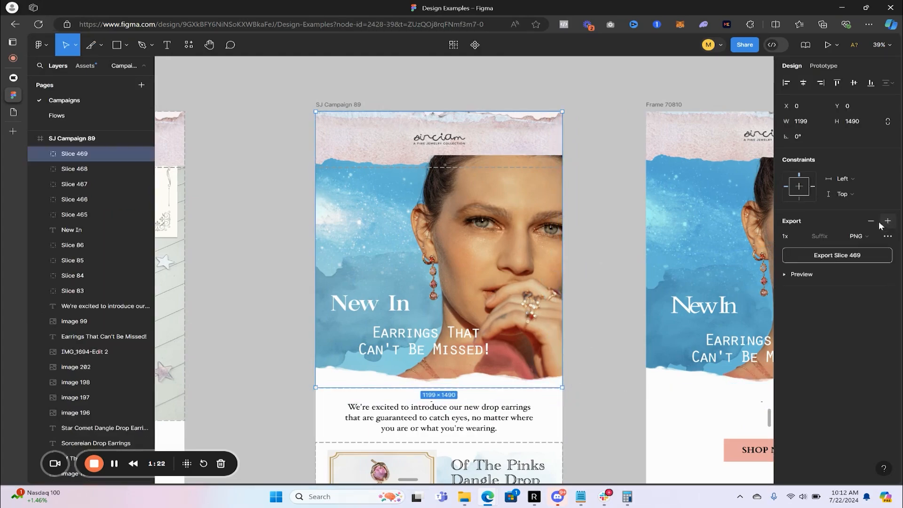
click(813, 256)
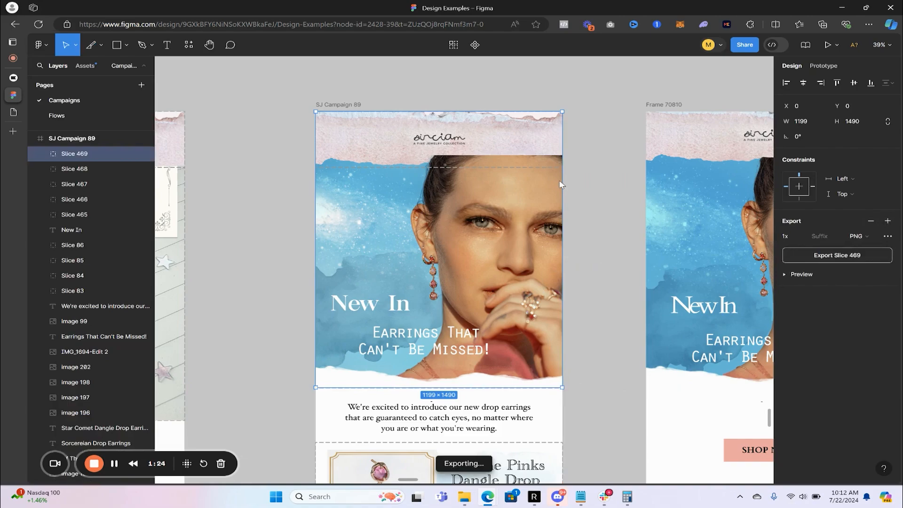
click(589, 162)
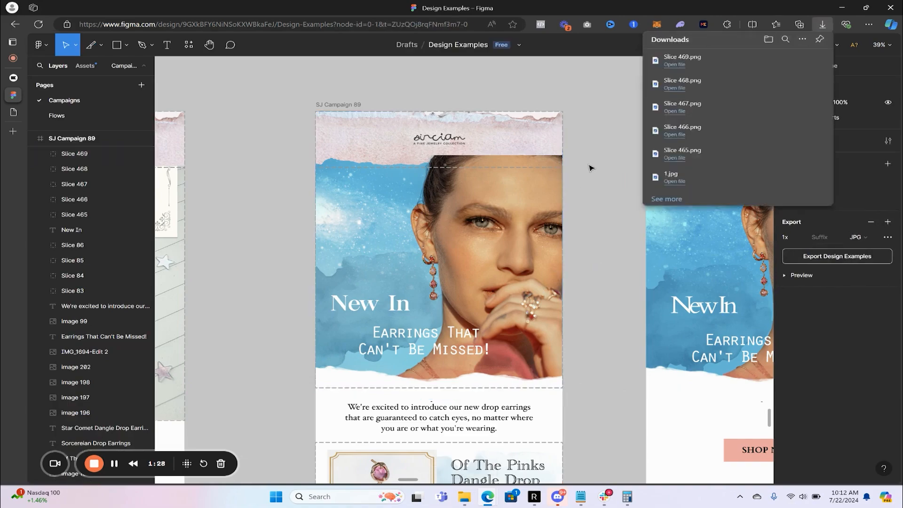
Step: Draw a slice about 1199 × 868 over the Of The Pinks Dangle Drop Earring section and deselect it
scroll(599, 177, down, 5)
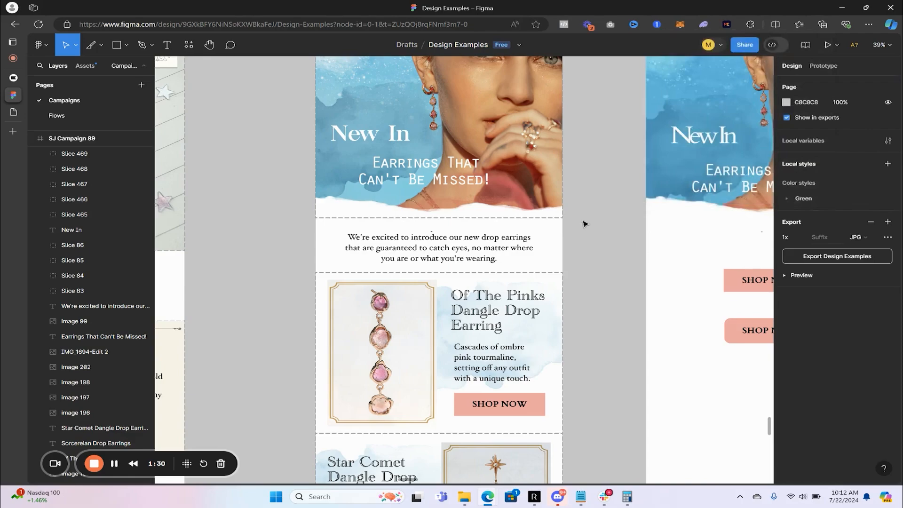
scroll(514, 319, down, 1)
scroll(394, 289, down, 2)
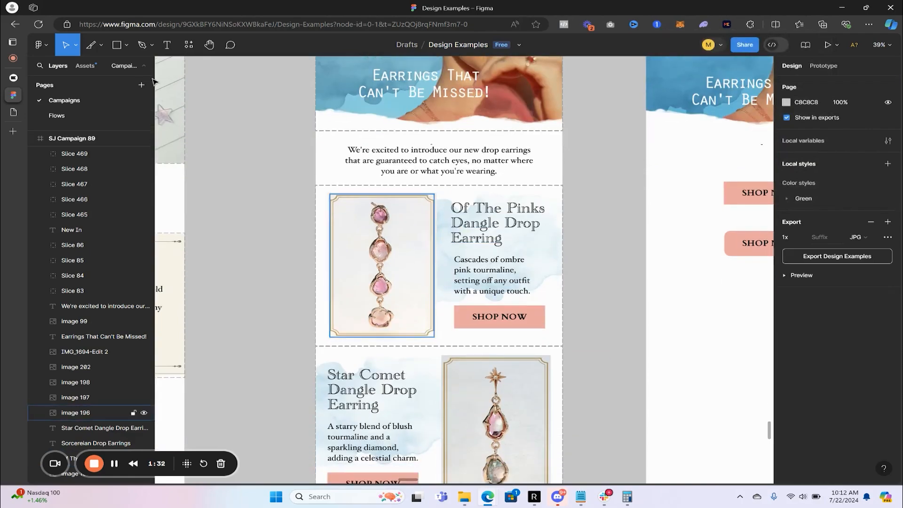
click(90, 44)
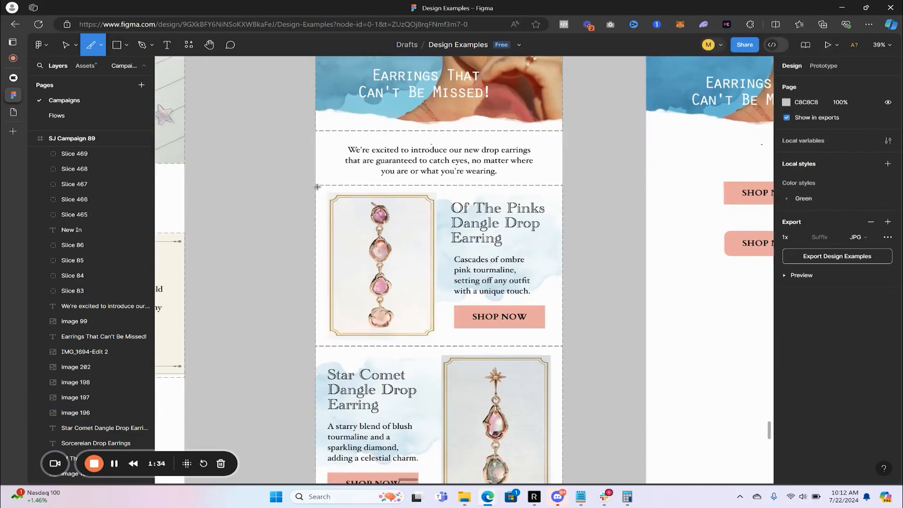
drag(317, 187, 562, 346)
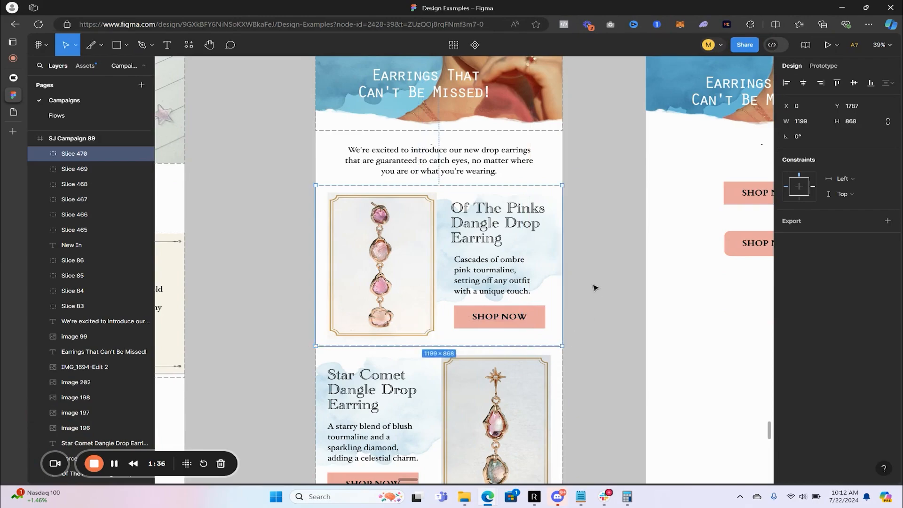
scroll(595, 287, down, 4)
click(590, 255)
Step: Draw a slice over the Star Comet Dangle Drop Earring section and deselect it
click(90, 44)
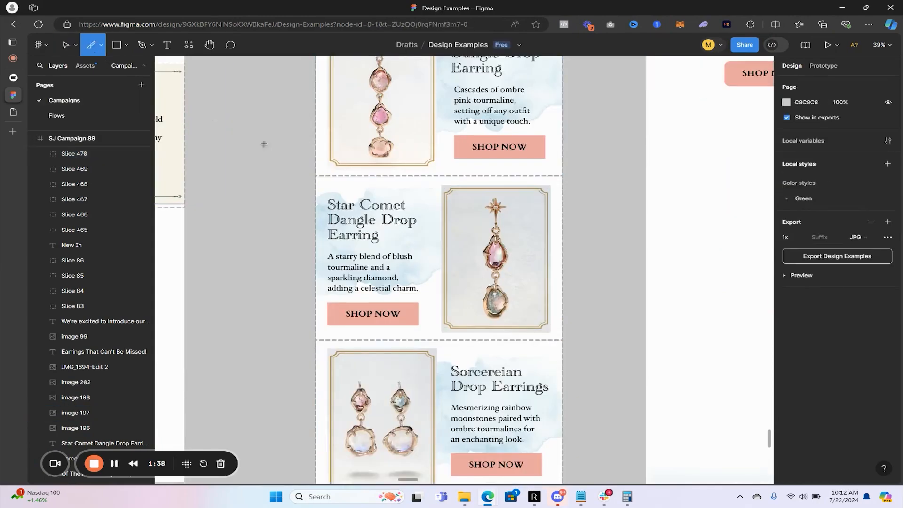
drag(470, 292, 563, 340)
click(594, 258)
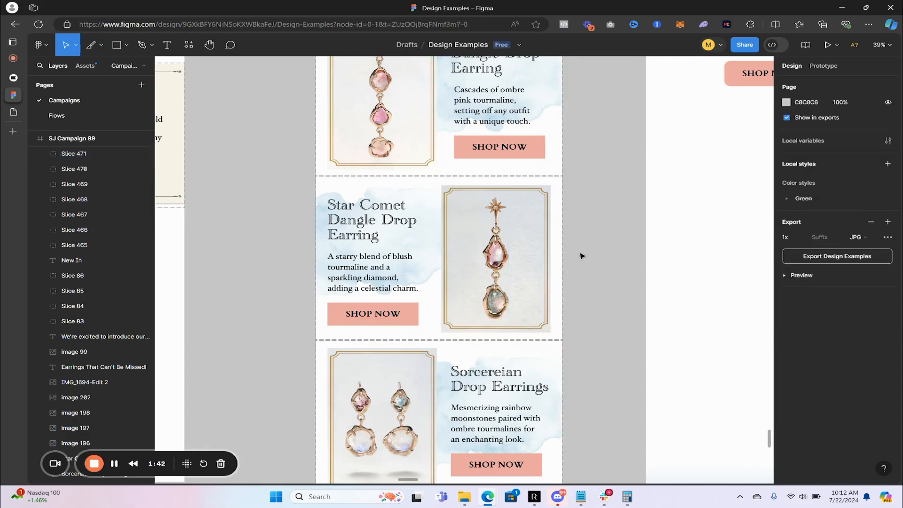
scroll(451, 186, up, 8)
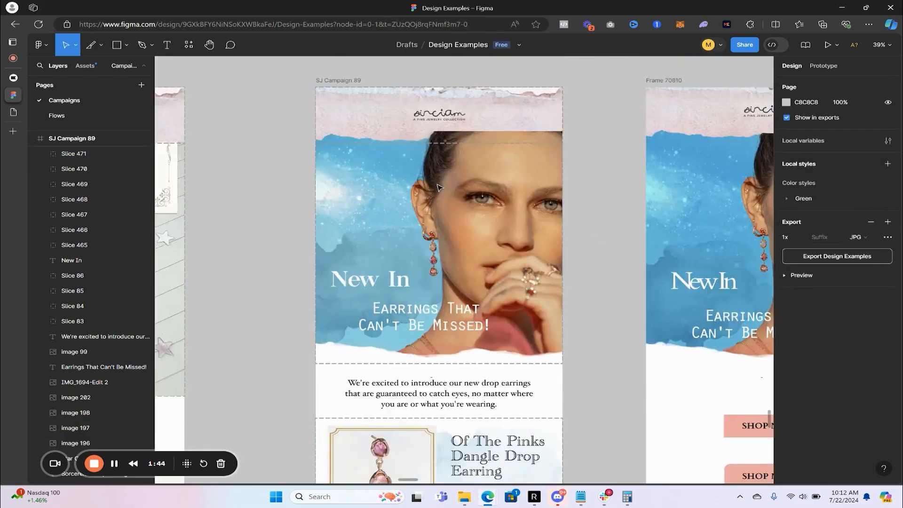
scroll(442, 187, down, 11)
scroll(433, 188, down, 2)
scroll(433, 188, up, 5)
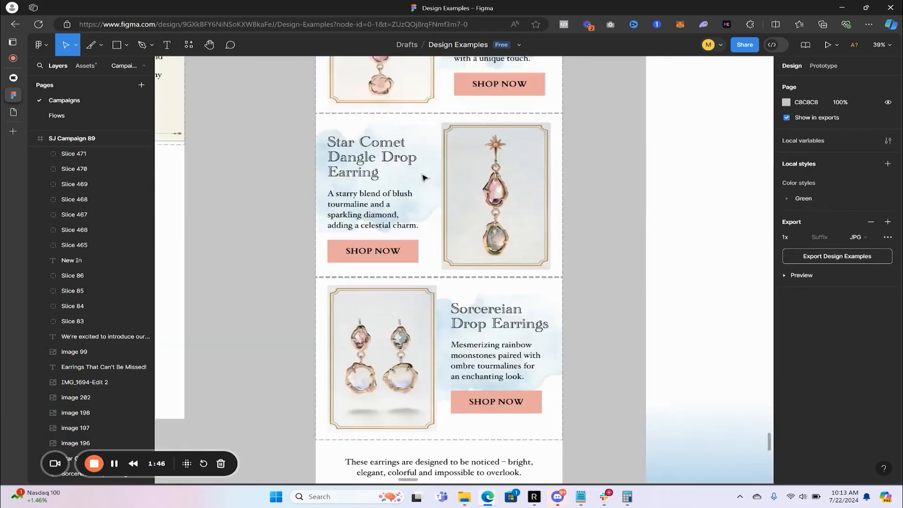
Step: Switch to Klaviyo's templates, create a blank email and delete its default header bar
click(13, 79)
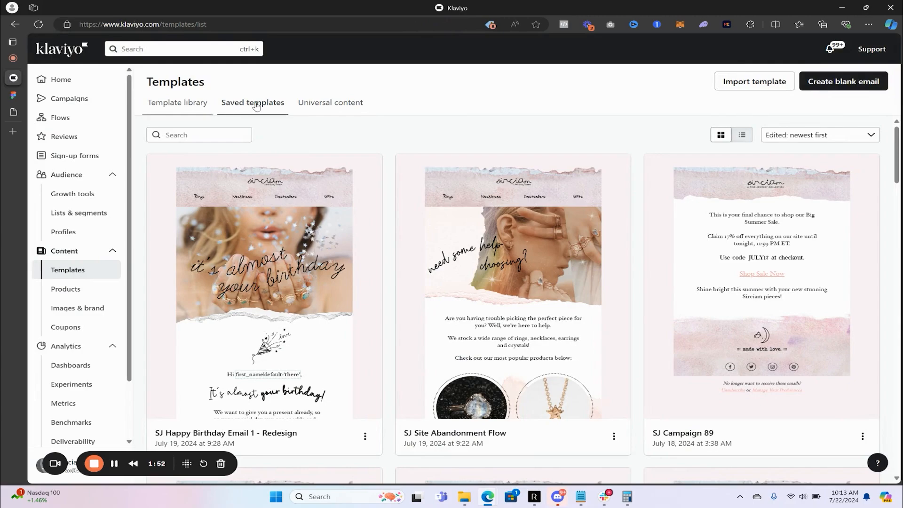
click(832, 80)
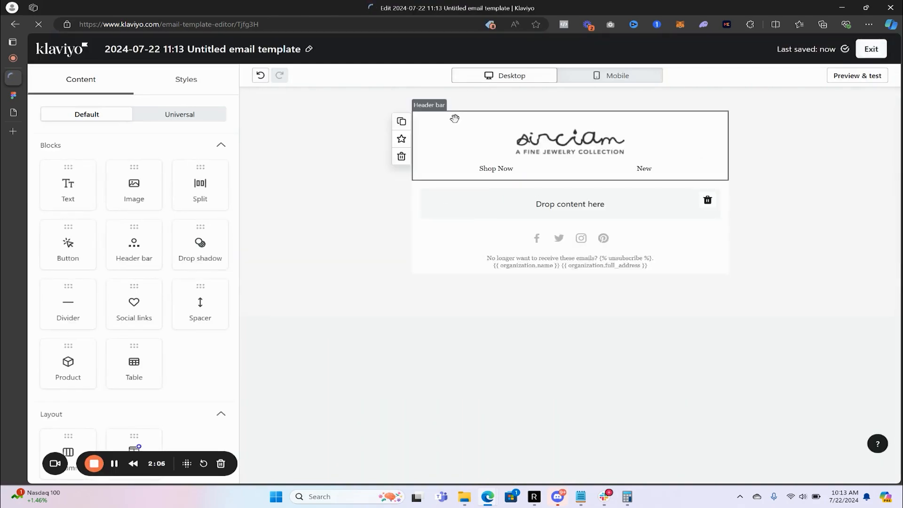
click(401, 157)
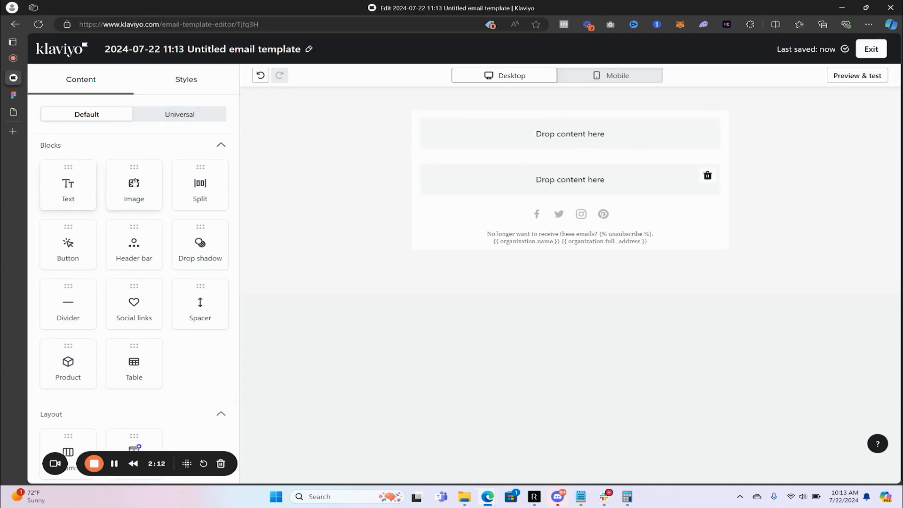
Step: Add an image block in the first empty content area of the email and upload the Slice 465 hero image into it
drag(156, 183, 554, 133)
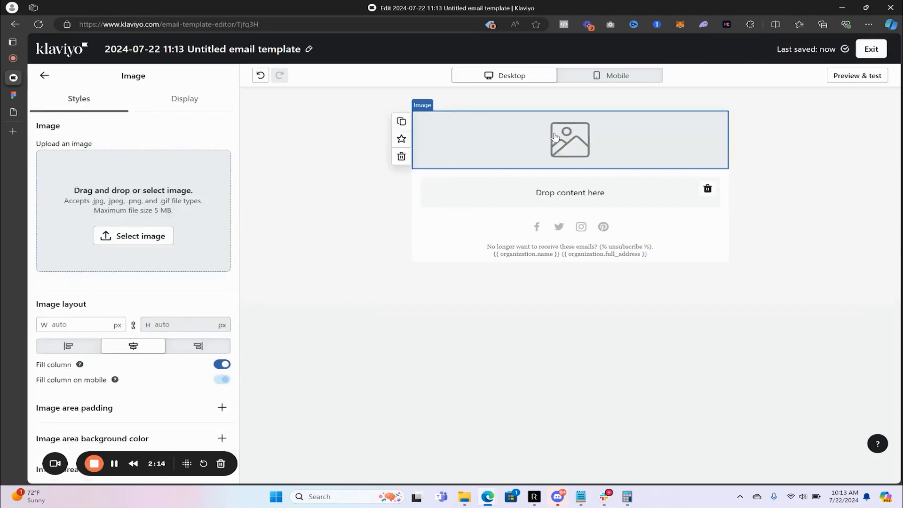
click(123, 241)
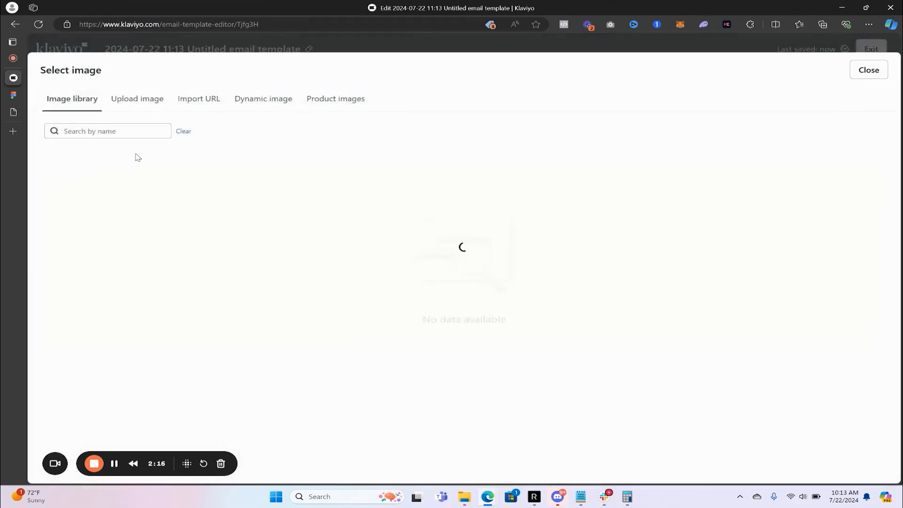
click(145, 107)
click(481, 224)
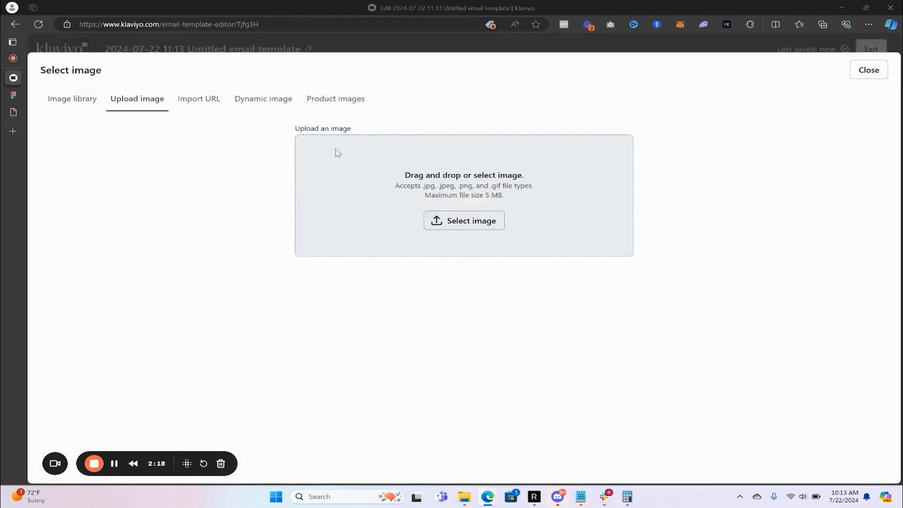
double_click(232, 141)
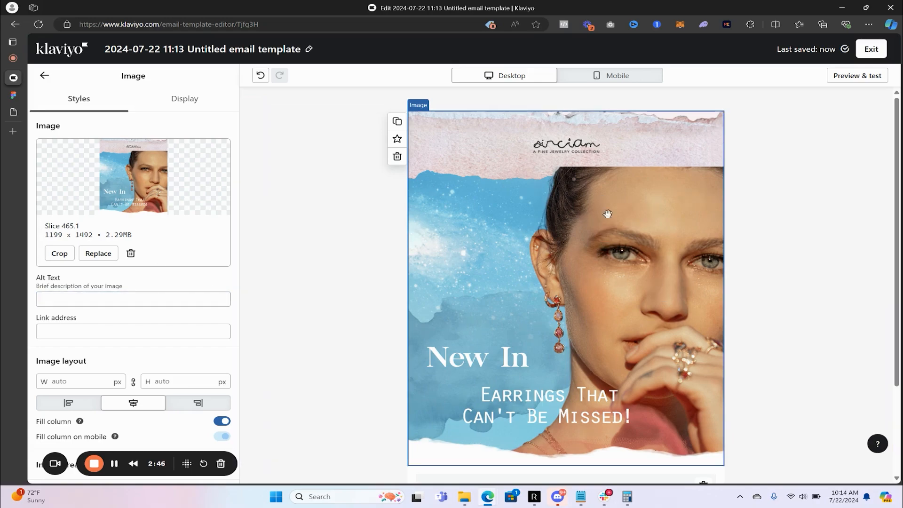
Step: Set the hero image's alt text to "New In Earrings"
click(77, 300)
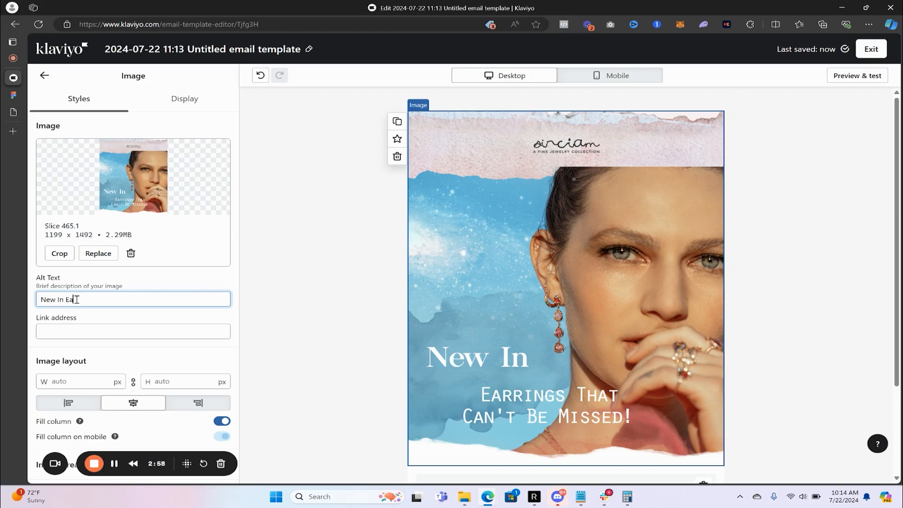
scroll(76, 300, down, 2)
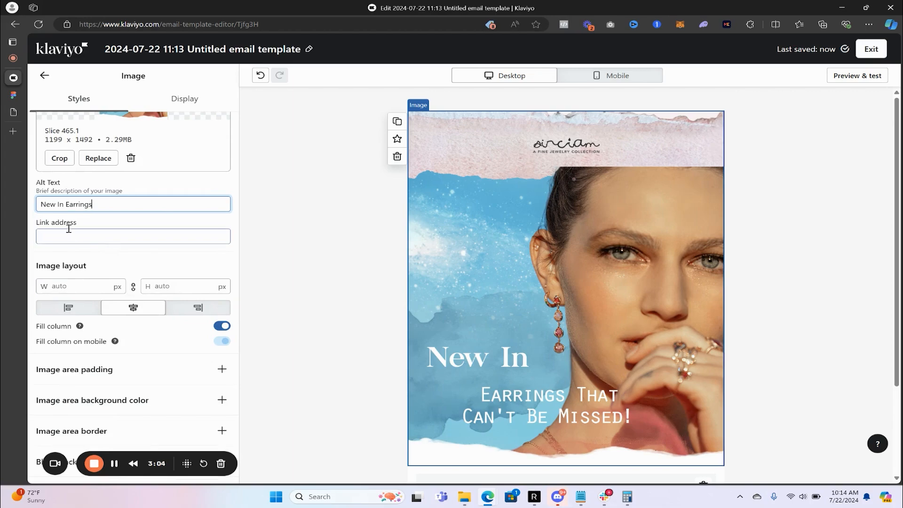
Step: Copy the home page address from the Sirciam website, set it as the hero image's link in Klaviyo, and close the image settings
scroll(131, 298, up, 2)
scroll(125, 322, down, 3)
scroll(122, 304, up, 3)
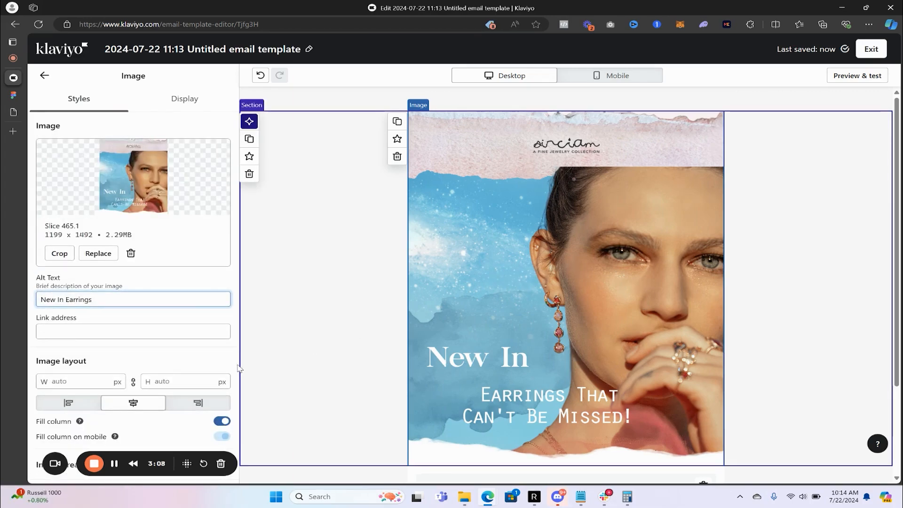
click(108, 333)
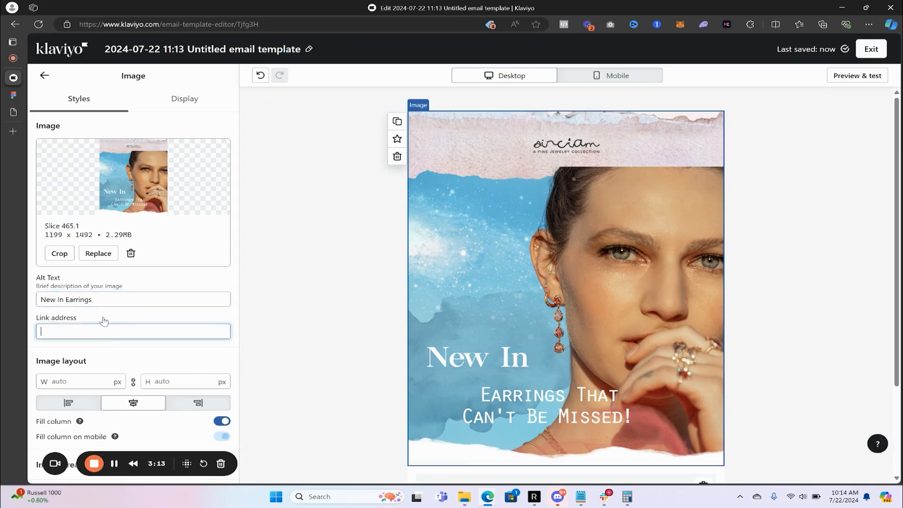
click(10, 112)
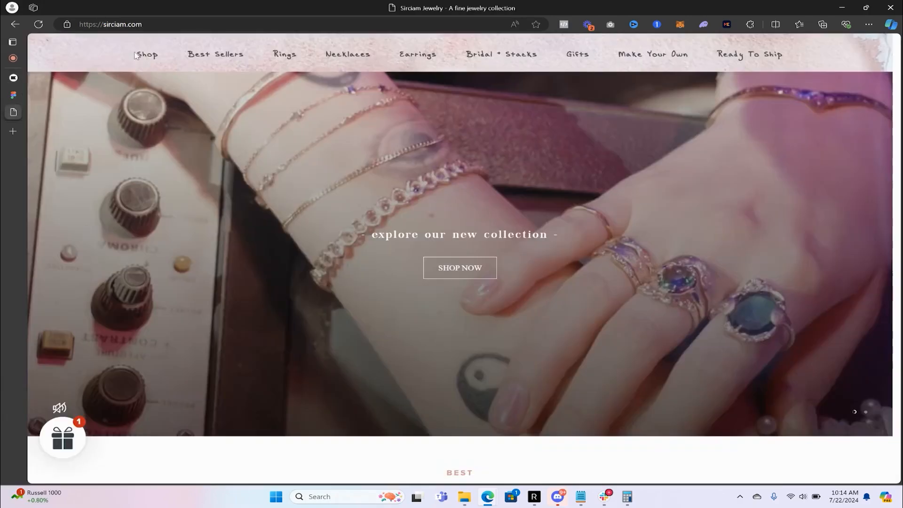
click(151, 19)
key(ctrl+c)
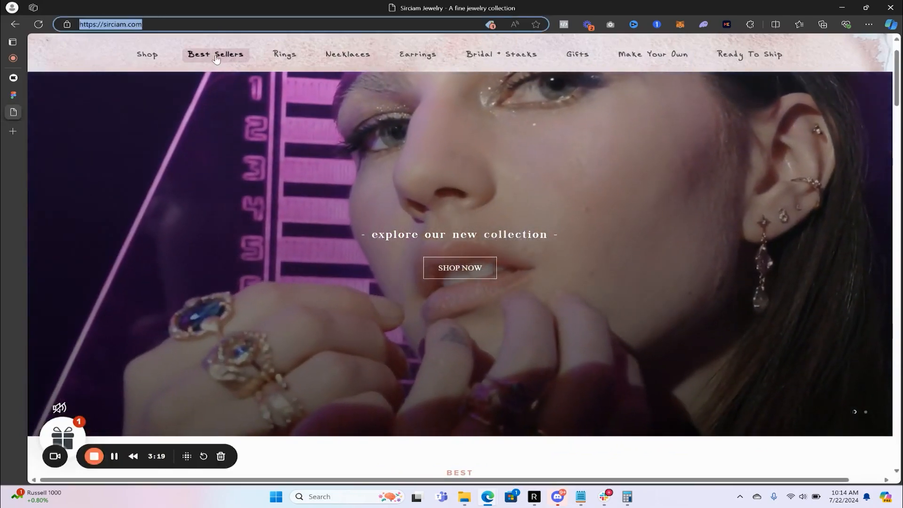
click(13, 78)
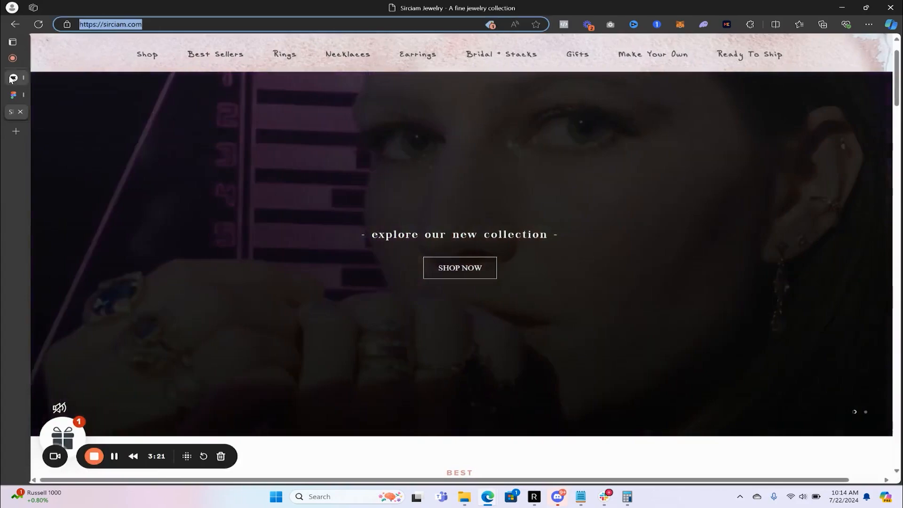
click(127, 328)
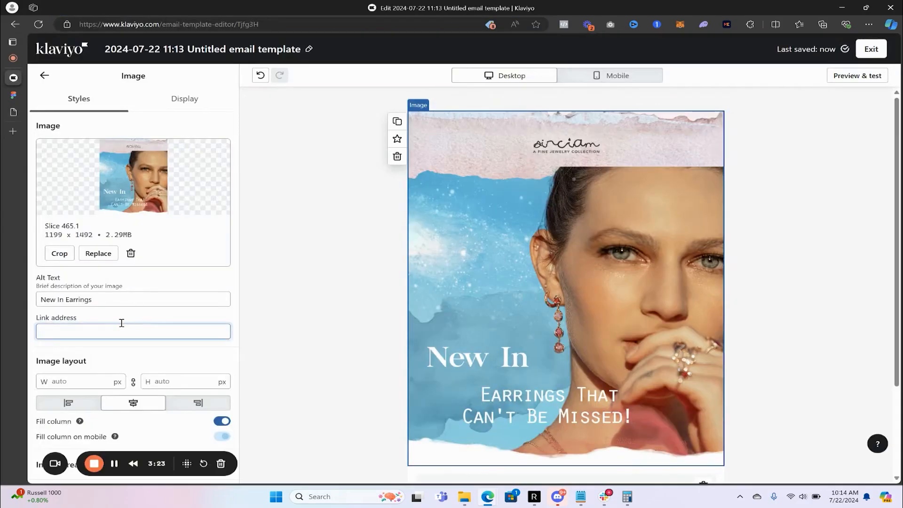
key(ctrl+v)
scroll(118, 317, down, 2)
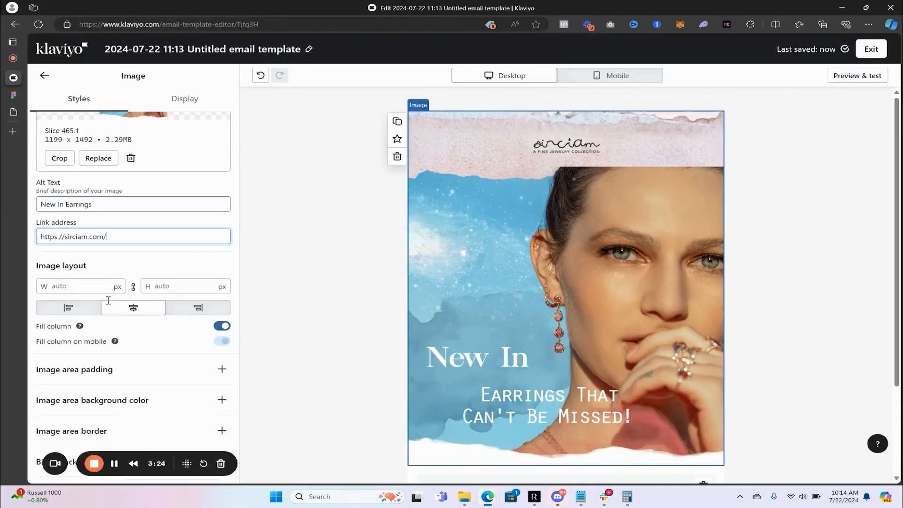
click(46, 76)
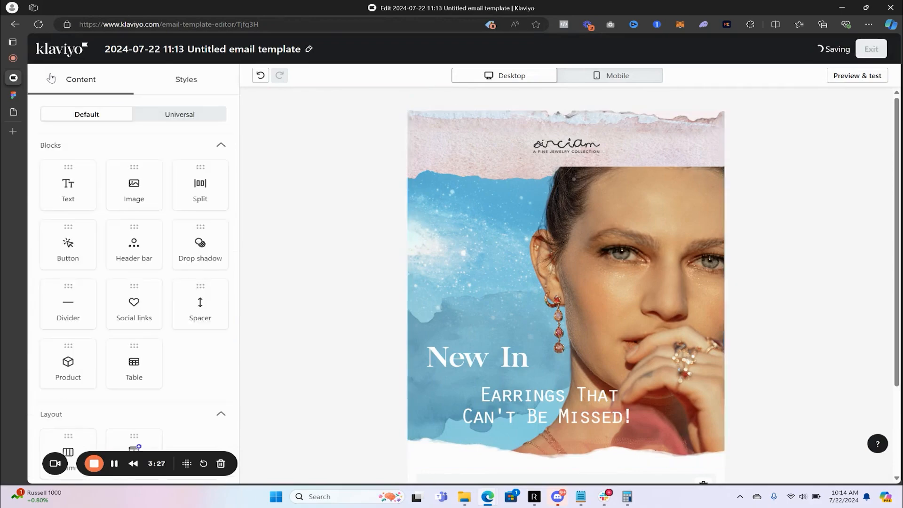
Step: Check the intro copy below the hero in the Figma design, and add a text block to the Klaviyo email's remaining empty content area
scroll(581, 233, down, 3)
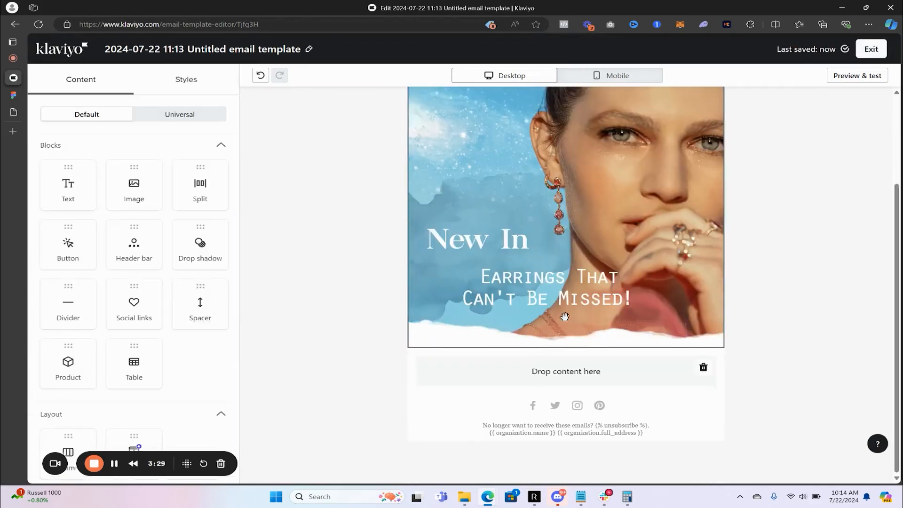
scroll(564, 316, up, 2)
scroll(555, 268, down, 2)
click(13, 97)
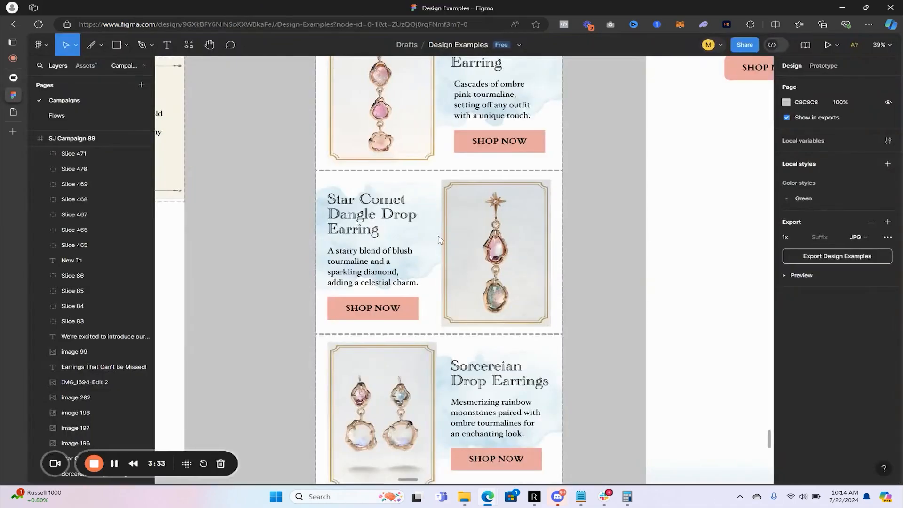
scroll(439, 239, up, 5)
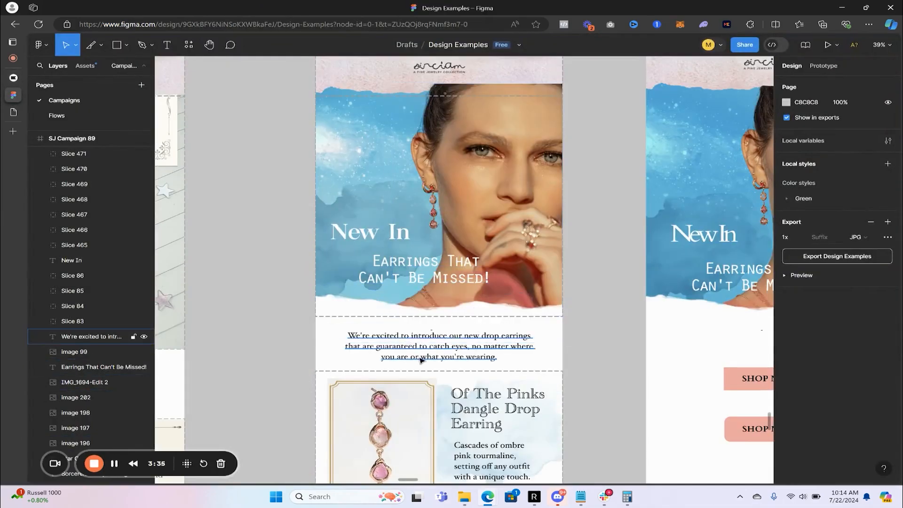
scroll(422, 355, down, 1)
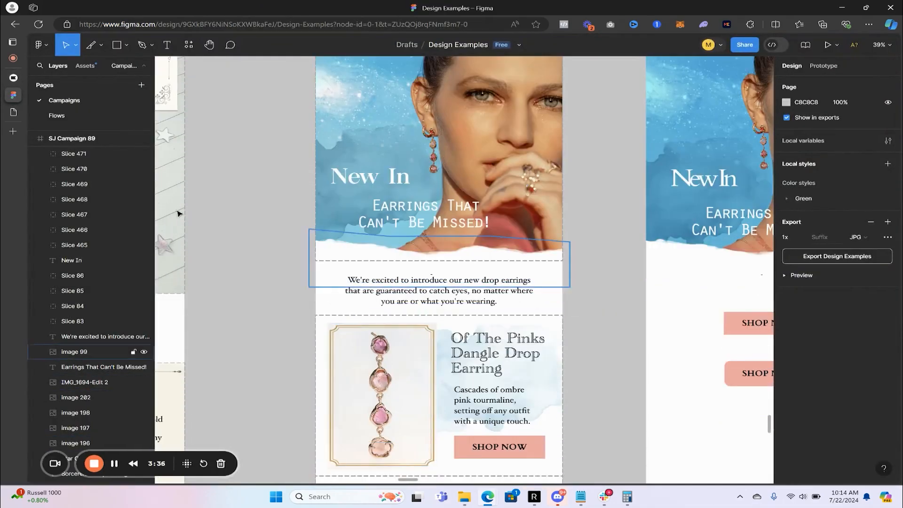
click(9, 85)
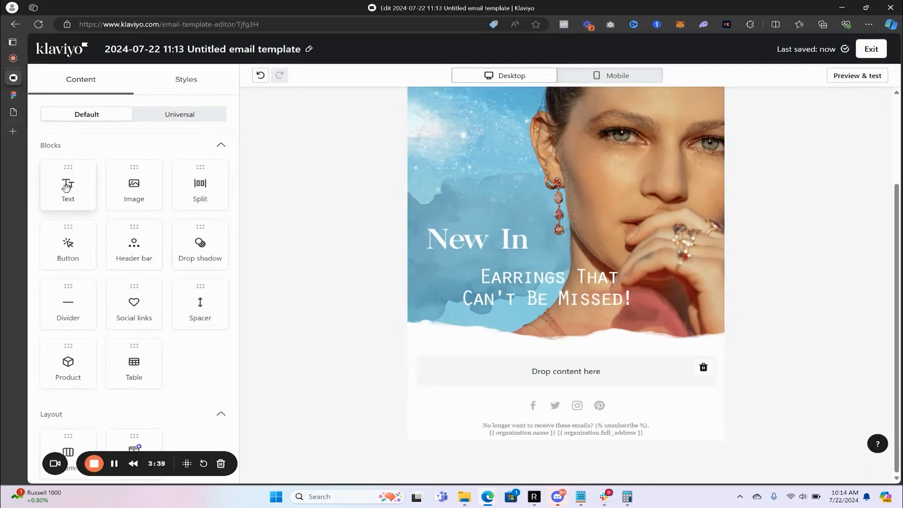
drag(67, 187, 568, 376)
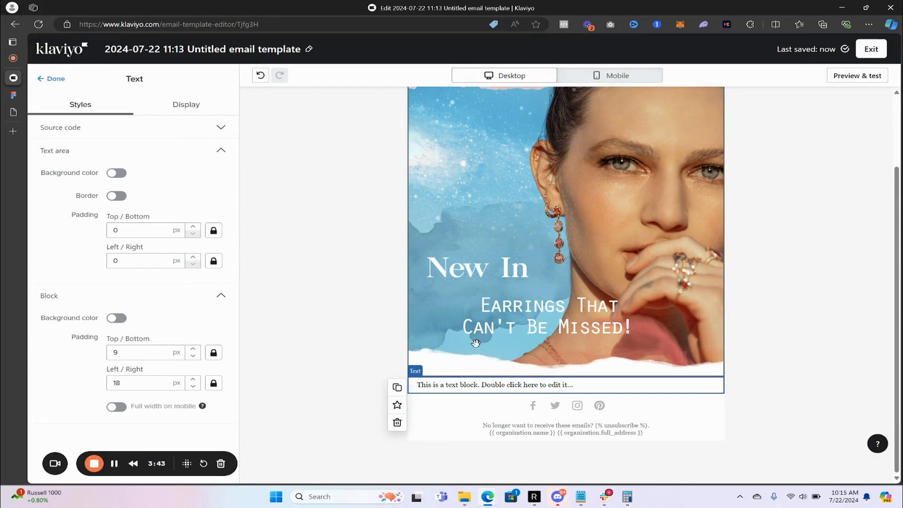
Step: Replace the text block's placeholder with "We're excited to announce our new drop earrings.", checking the Figma copy, and close the block's settings
double_click(503, 383)
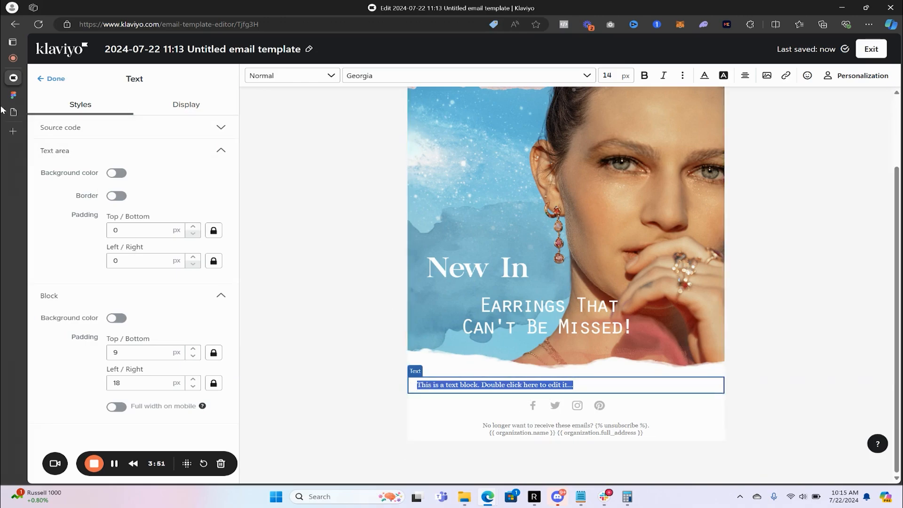
click(13, 94)
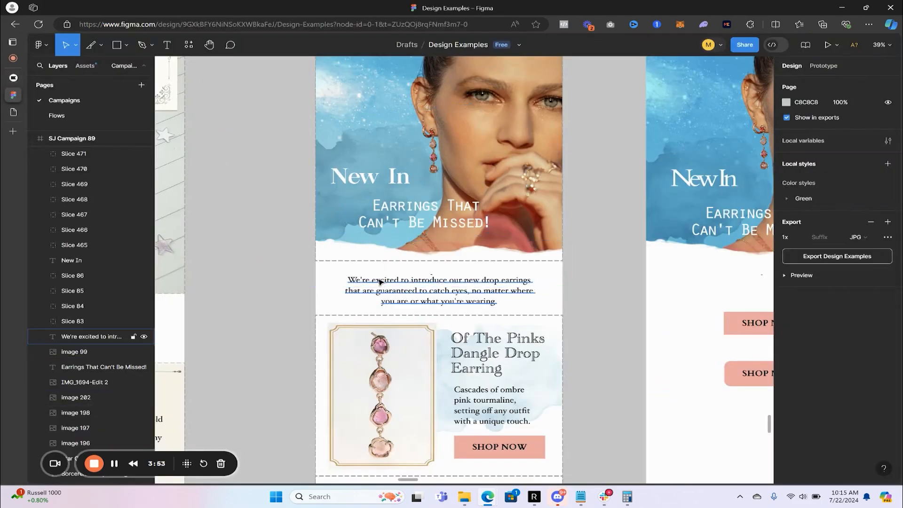
click(432, 297)
click(13, 77)
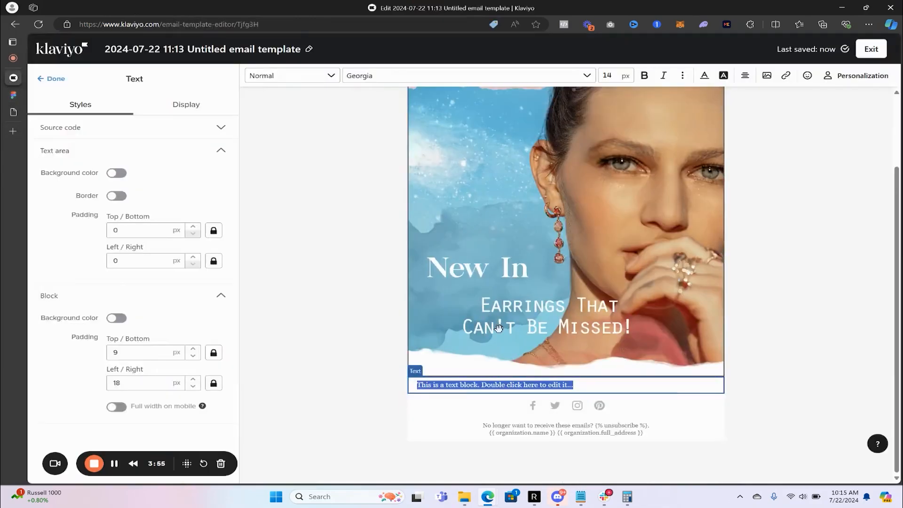
text(We're excited to announce our new dro)
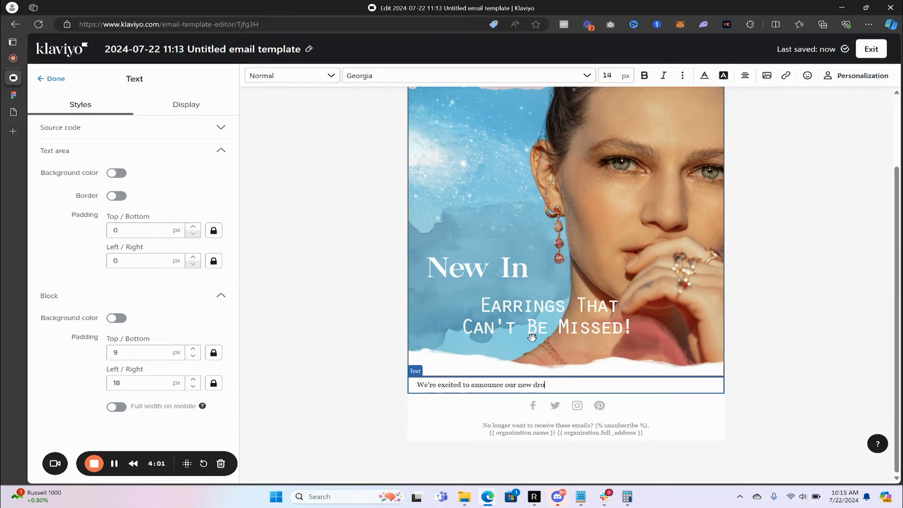
text(p earrings.)
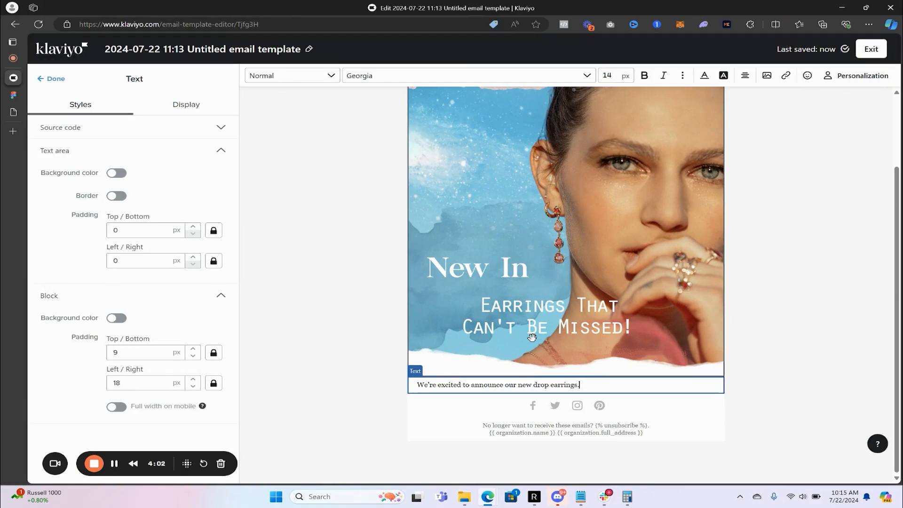
triple_click(540, 386)
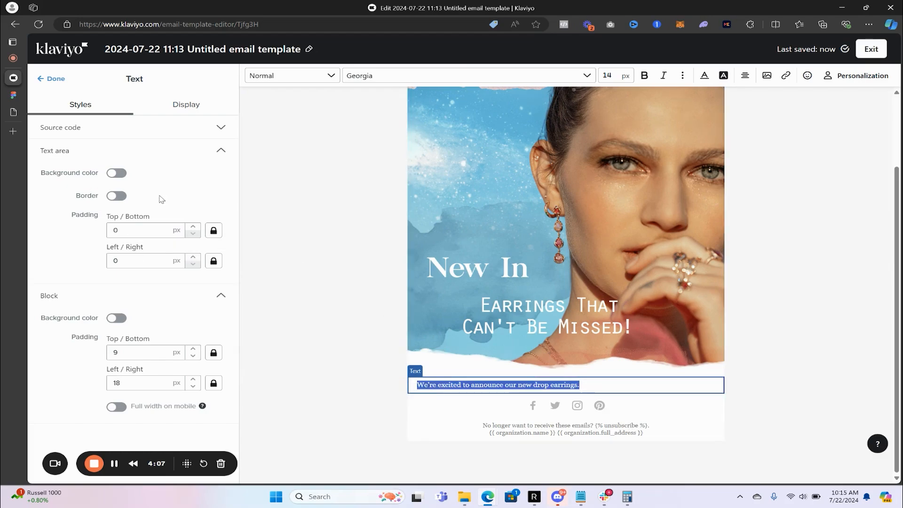
click(518, 385)
click(545, 390)
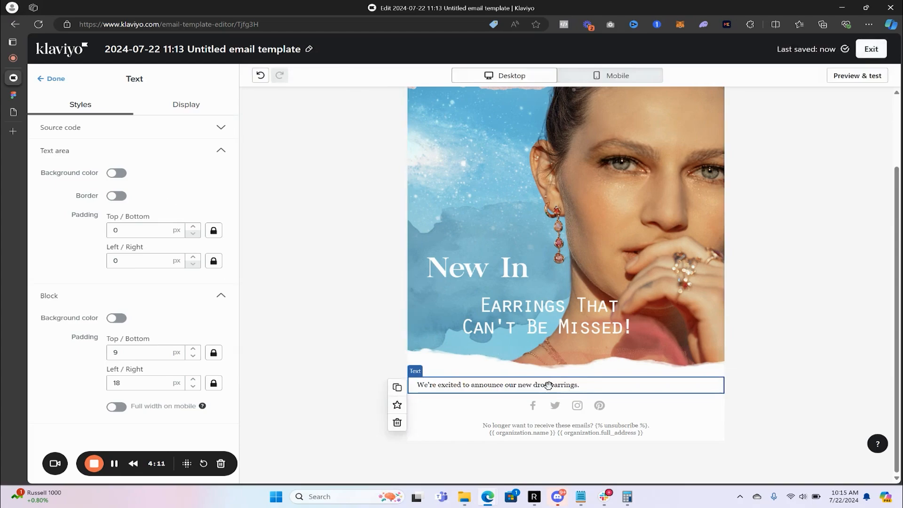
click(278, 282)
click(482, 386)
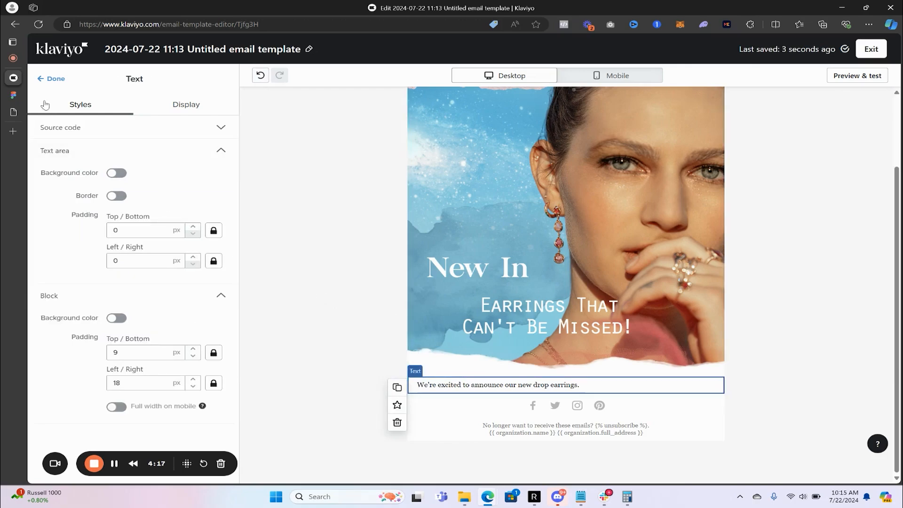
click(47, 78)
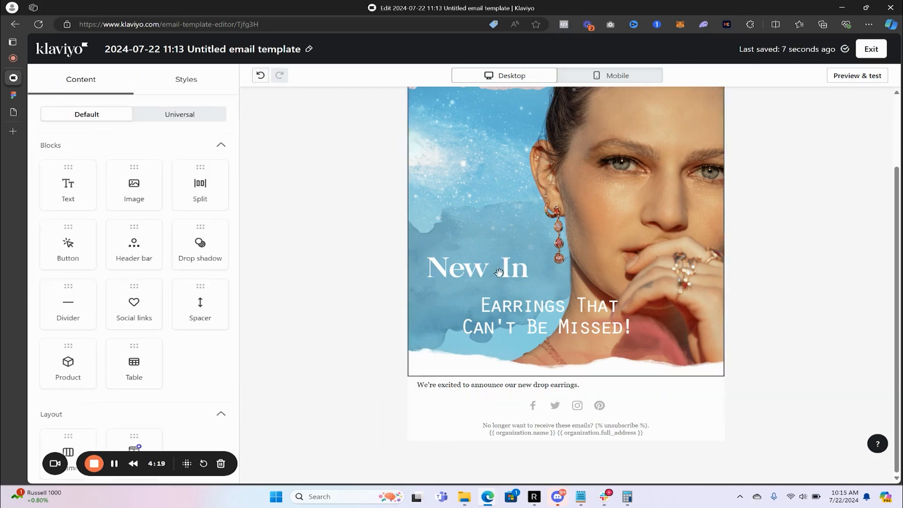
Step: Add an image block below the intro text and upload the Slice 466 product image into it
drag(134, 186, 541, 355)
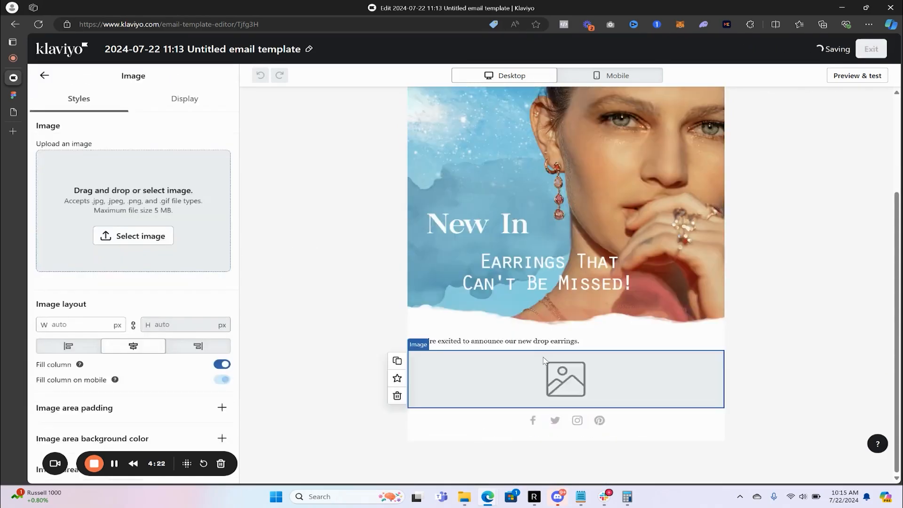
click(133, 235)
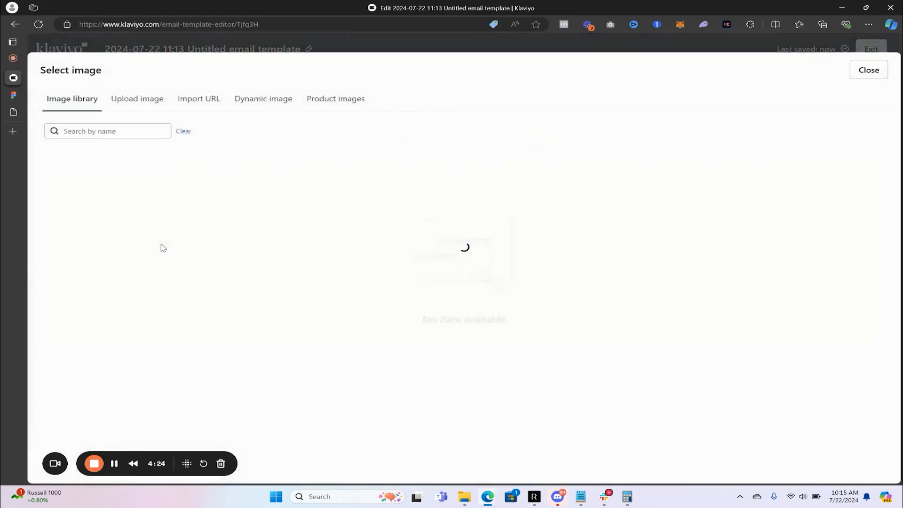
click(141, 102)
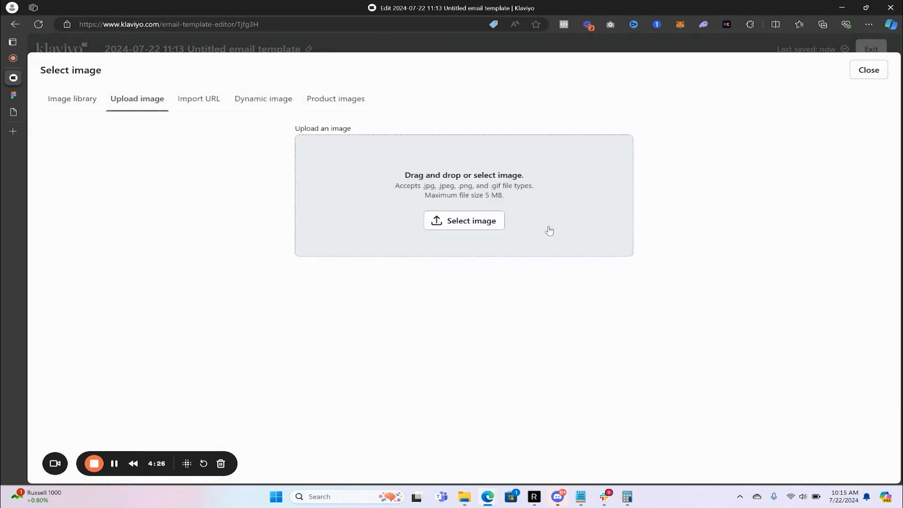
click(463, 221)
double_click(179, 128)
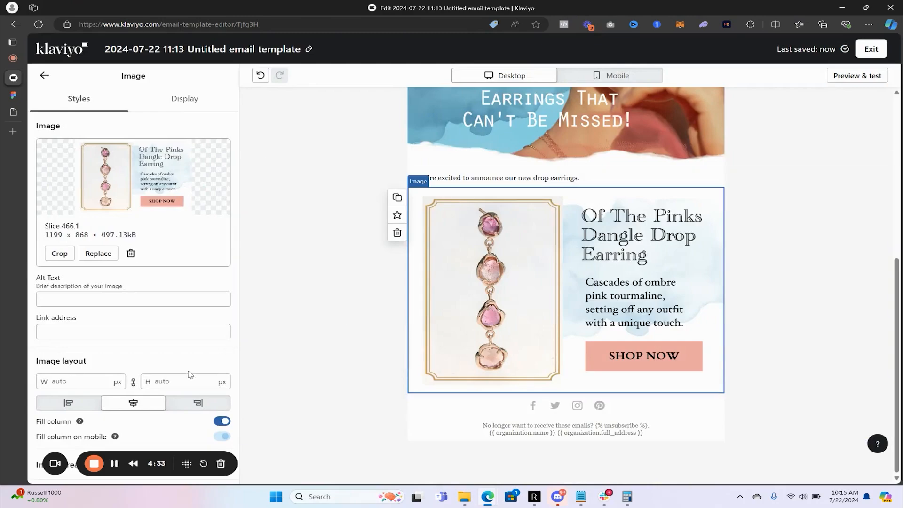
click(114, 329)
click(104, 293)
click(94, 296)
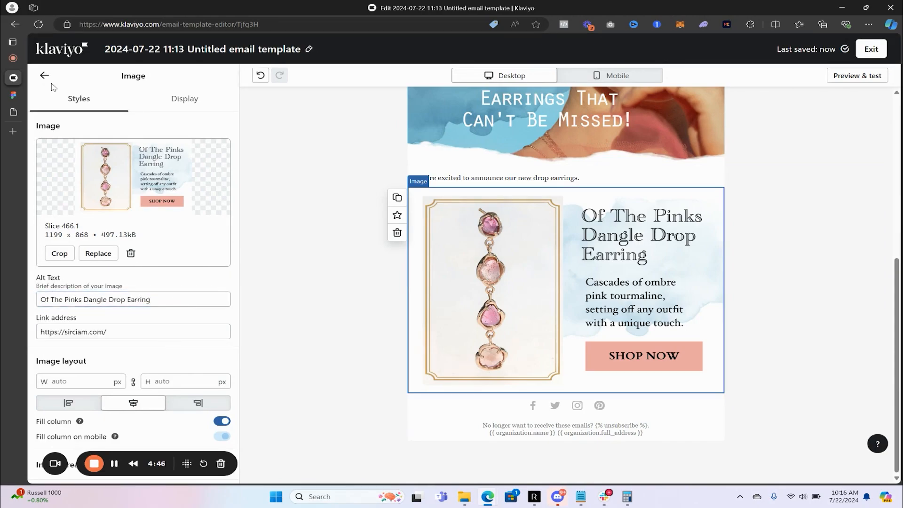
click(44, 76)
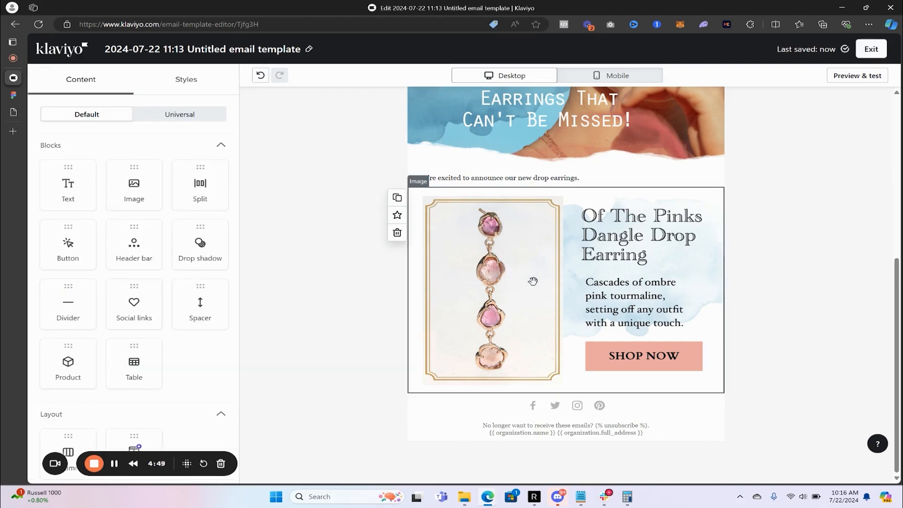
Step: Review the email's layout from the hero image and intro text through the product sections
scroll(612, 235, up, 6)
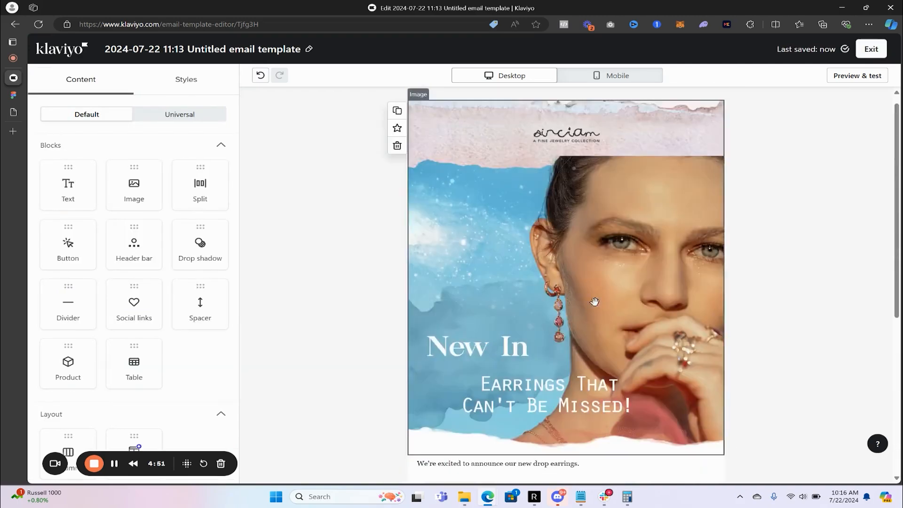
scroll(593, 291, down, 4)
scroll(490, 283, down, 2)
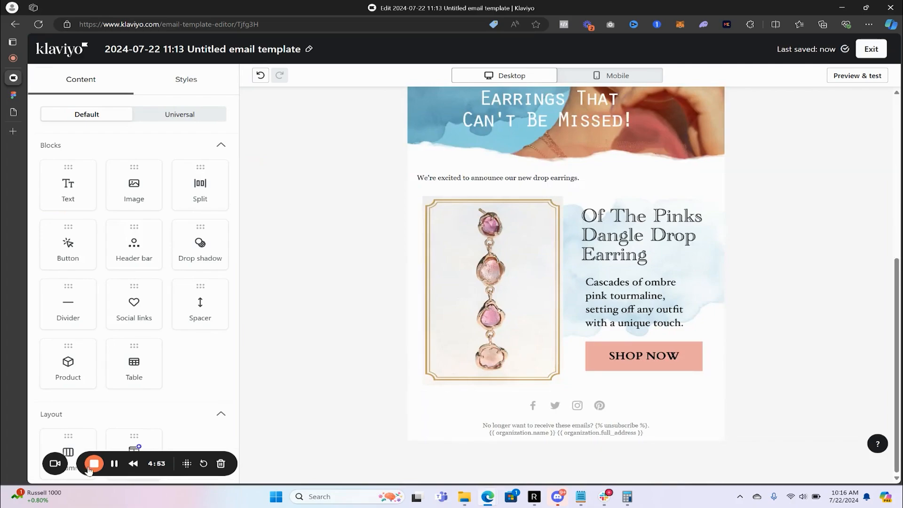
click(114, 464)
scroll(536, 225, down, 5)
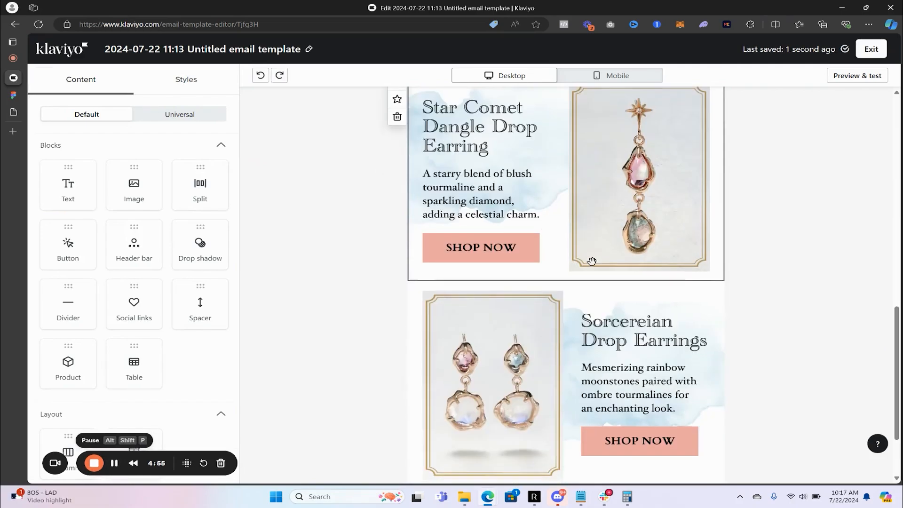
scroll(592, 262, up, 6)
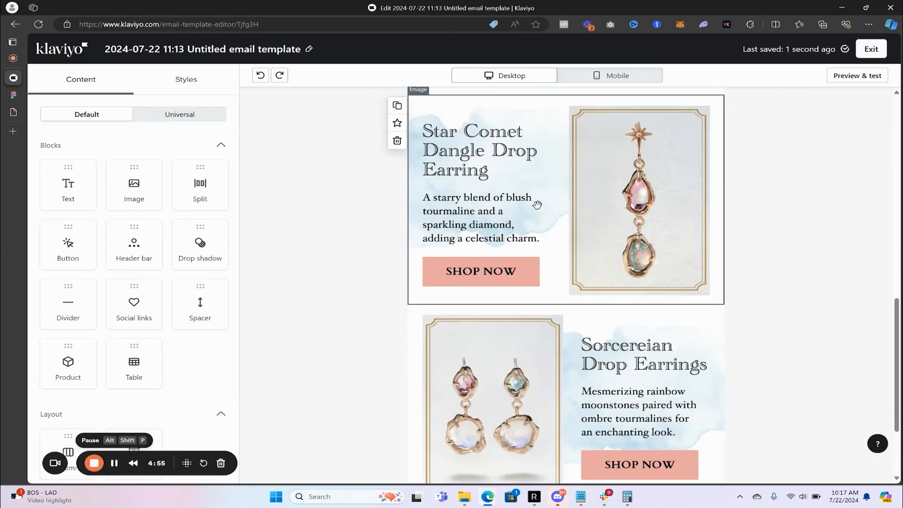
scroll(592, 271, up, 3)
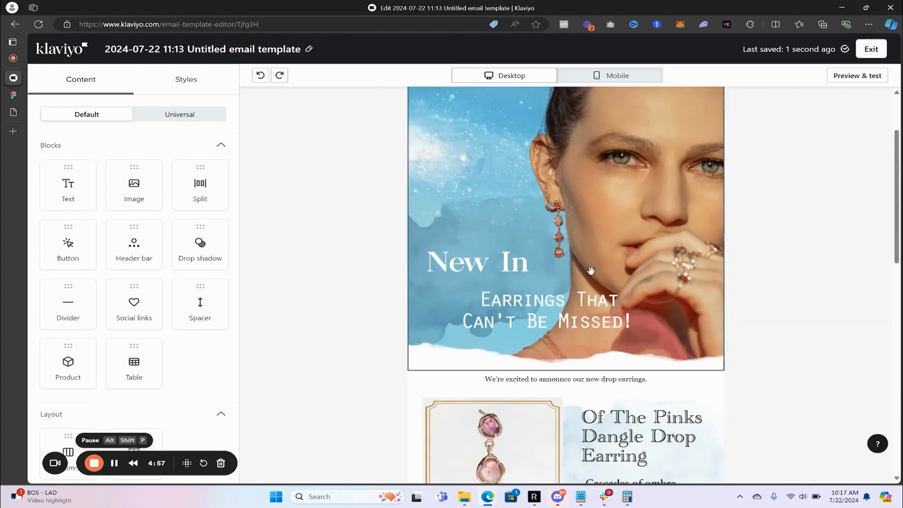
scroll(611, 225, up, 2)
scroll(591, 235, down, 5)
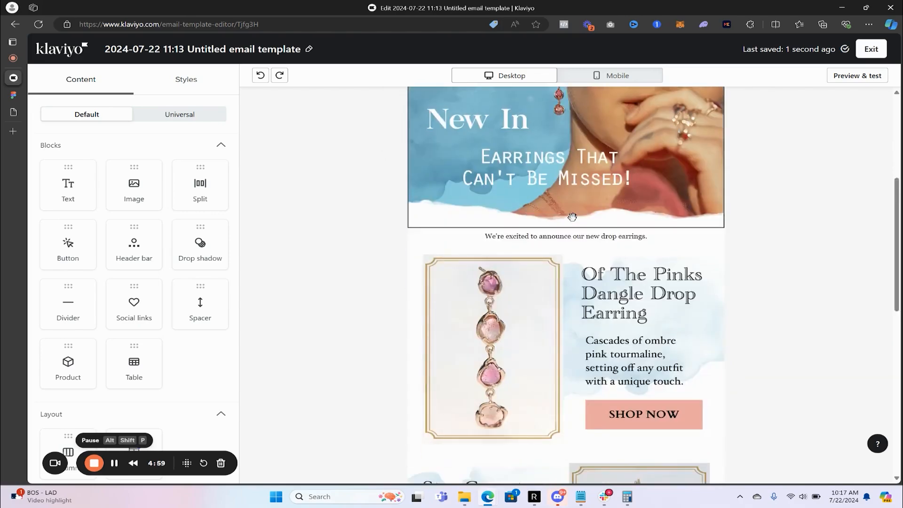
Step: Check the closing copy in the Figma design, and add a text block below the Sorcereian Drop Earrings image in Klaviyo
scroll(591, 236, down, 8)
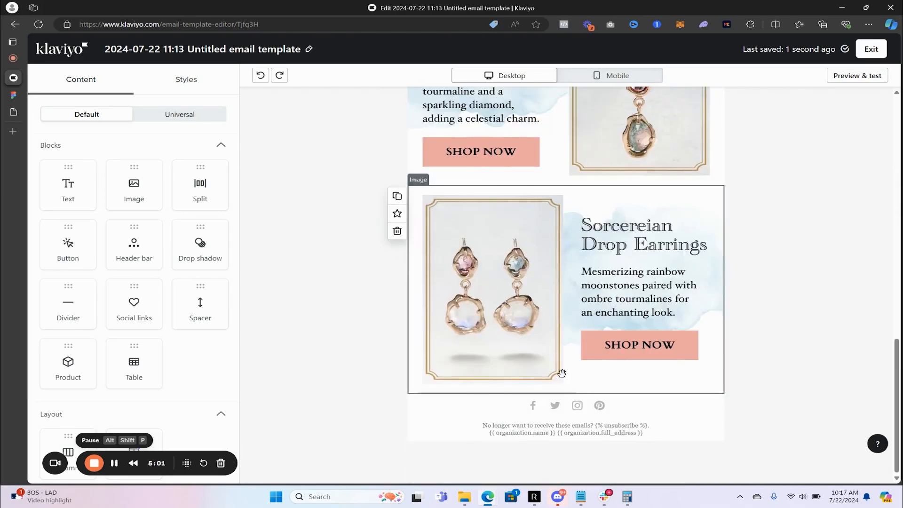
click(14, 96)
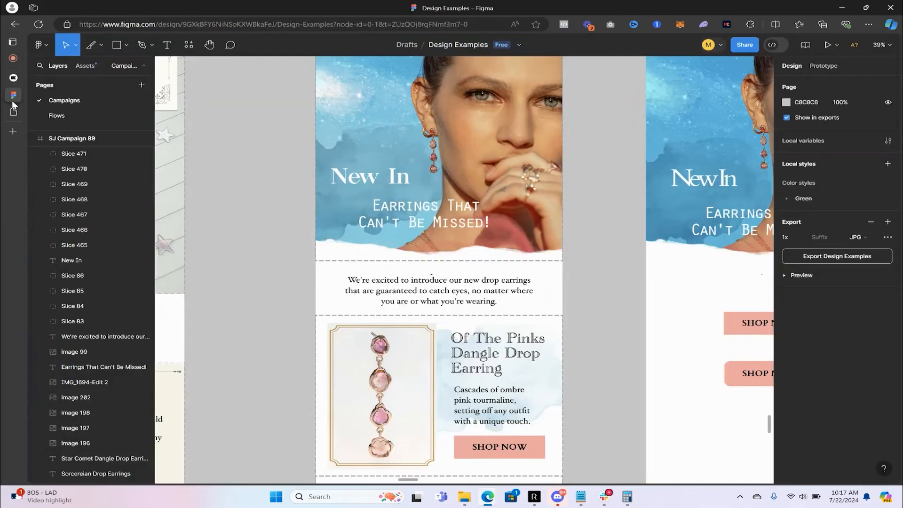
scroll(416, 320, down, 5)
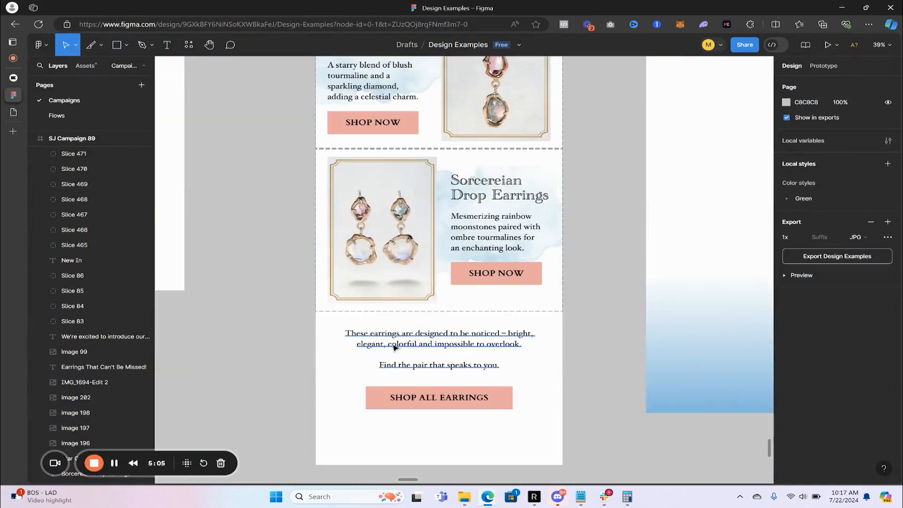
scroll(409, 355, down, 2)
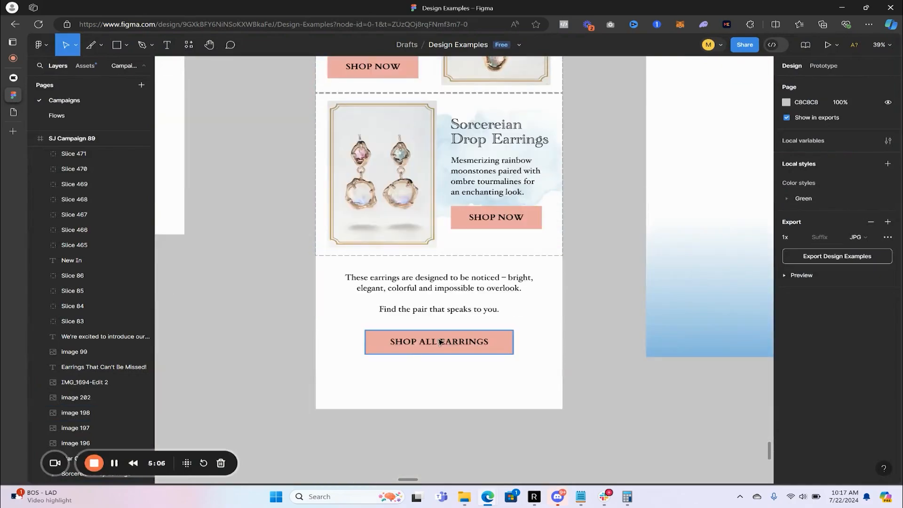
click(13, 77)
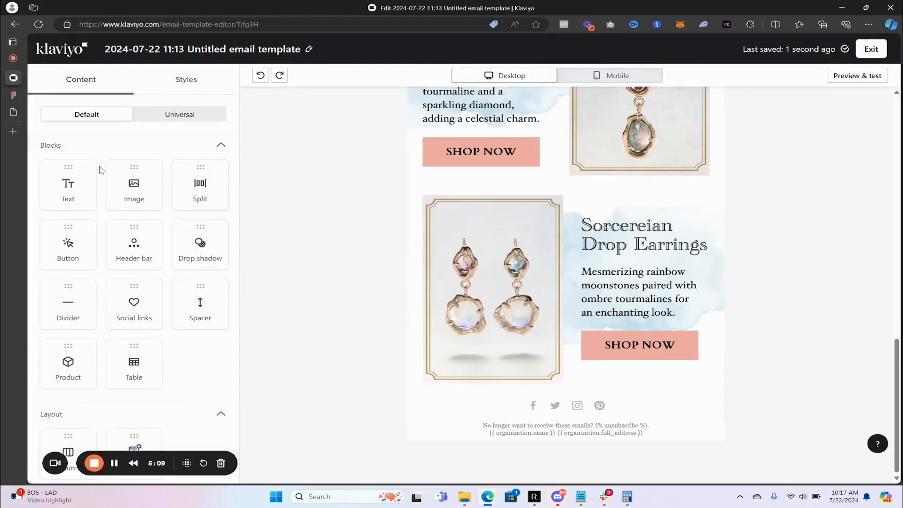
drag(67, 186, 552, 386)
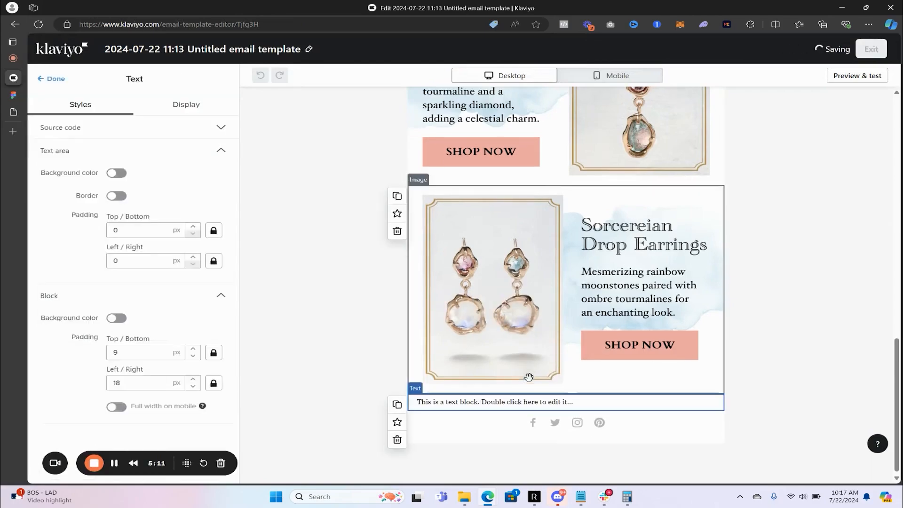
Step: Replace the new text block's placeholder with "These earrings are designed to be noticed.", rechecking the Figma copy, and close the block's settings
click(11, 96)
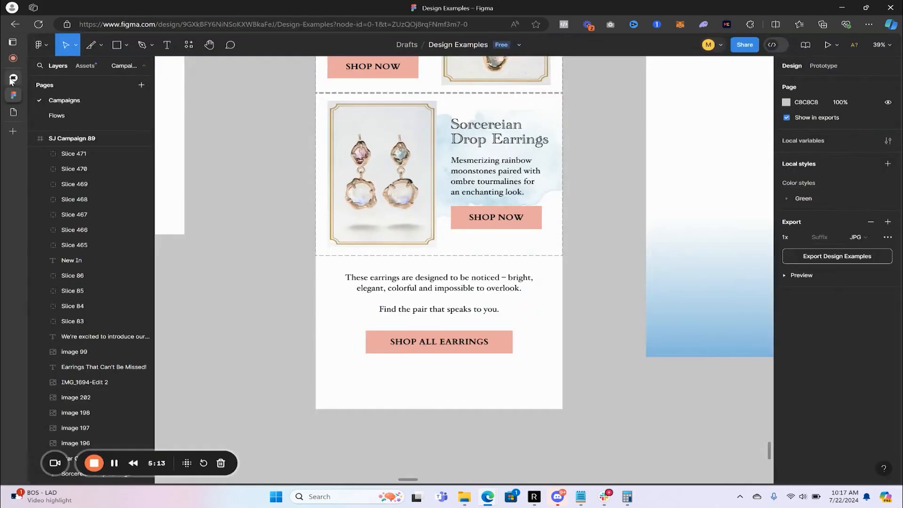
click(13, 77)
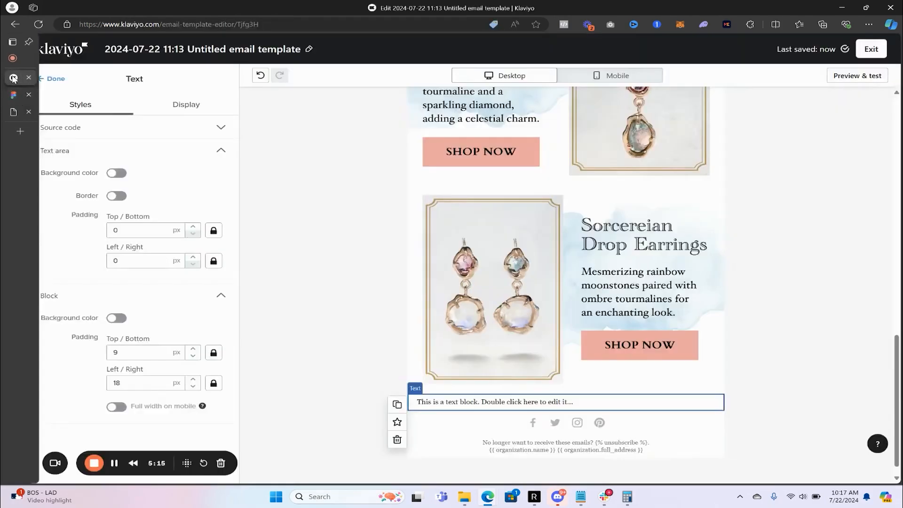
double_click(518, 400)
text(These earrings are designed to be noticed.)
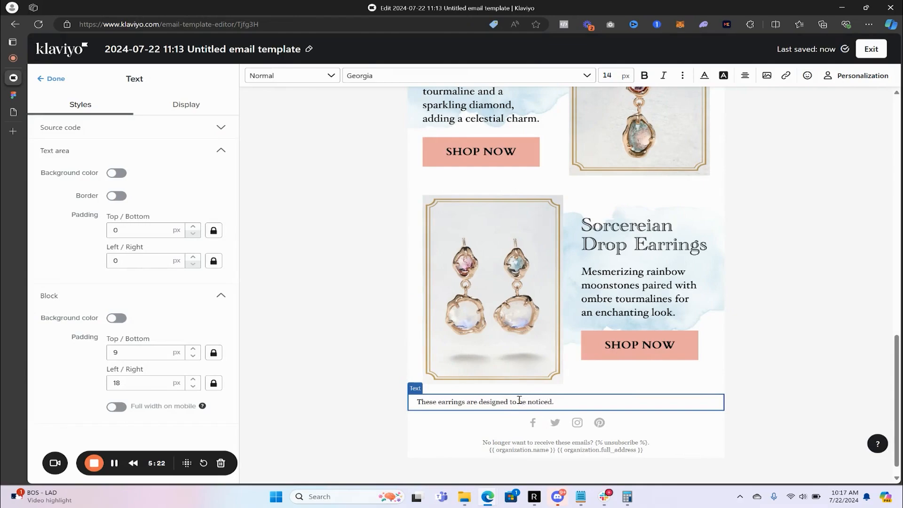
click(389, 355)
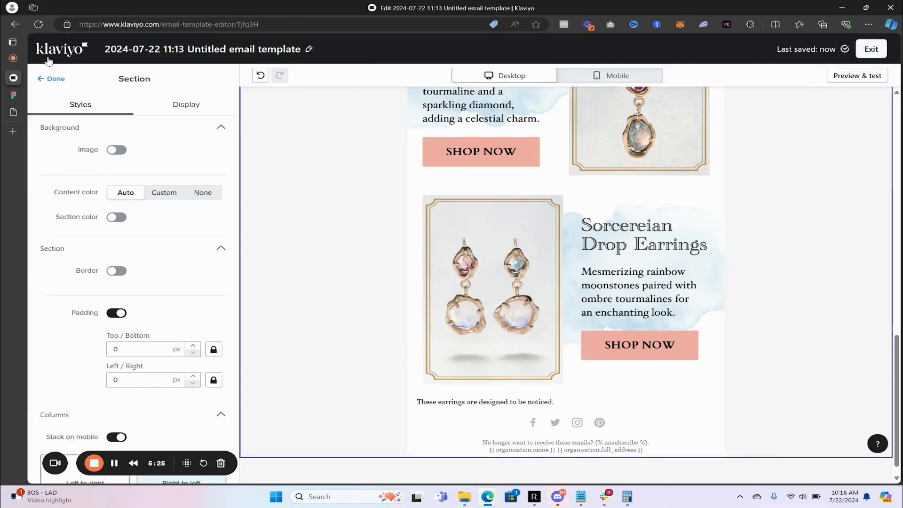
click(51, 79)
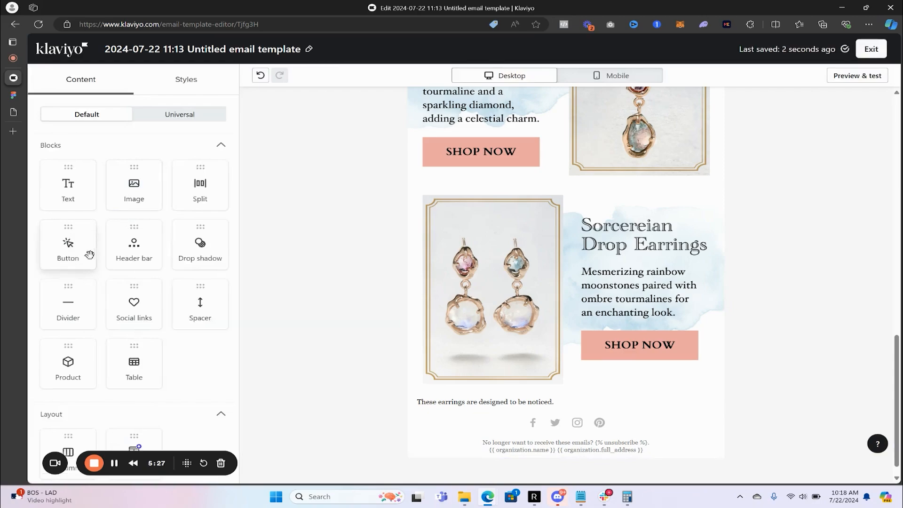
Step: Add a button block below the closing text and delete the social links block beneath it
drag(64, 241, 554, 411)
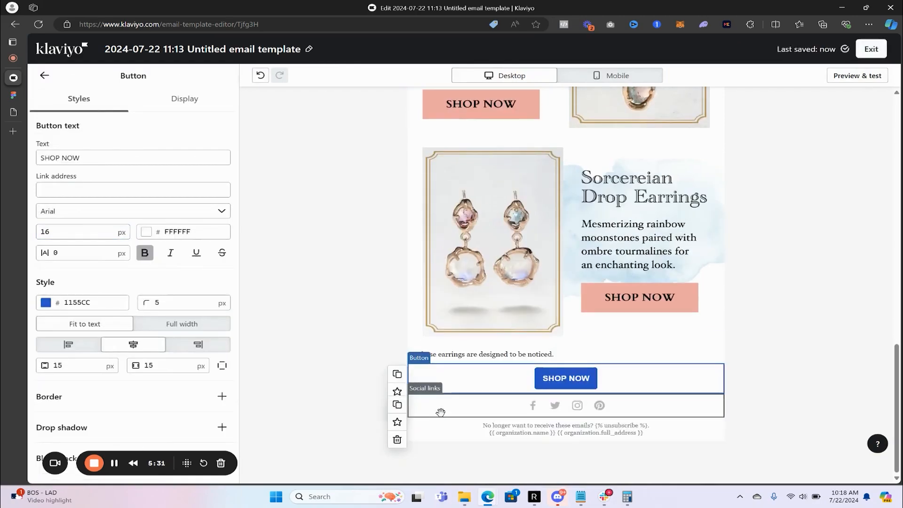
click(438, 412)
click(403, 445)
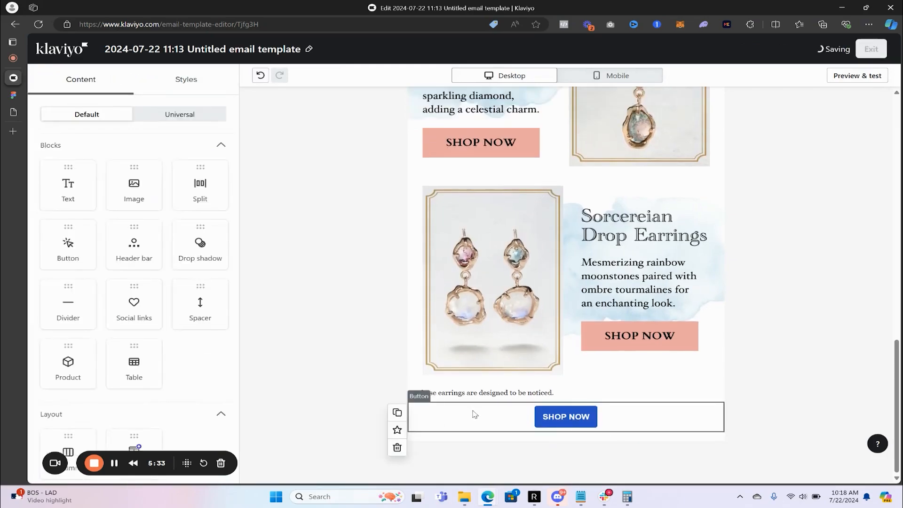
click(470, 393)
Step: Set the SHOP NOW button block's corner radius to 0 px
click(540, 418)
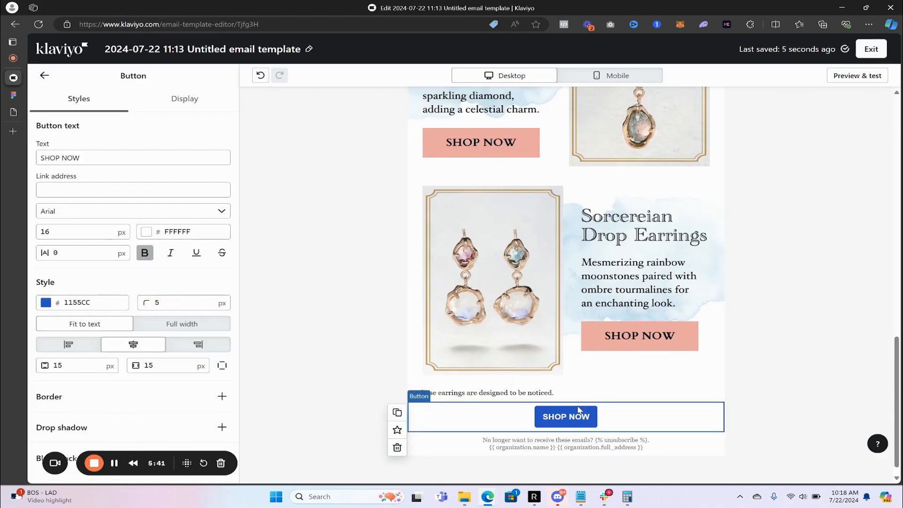
double_click(164, 306)
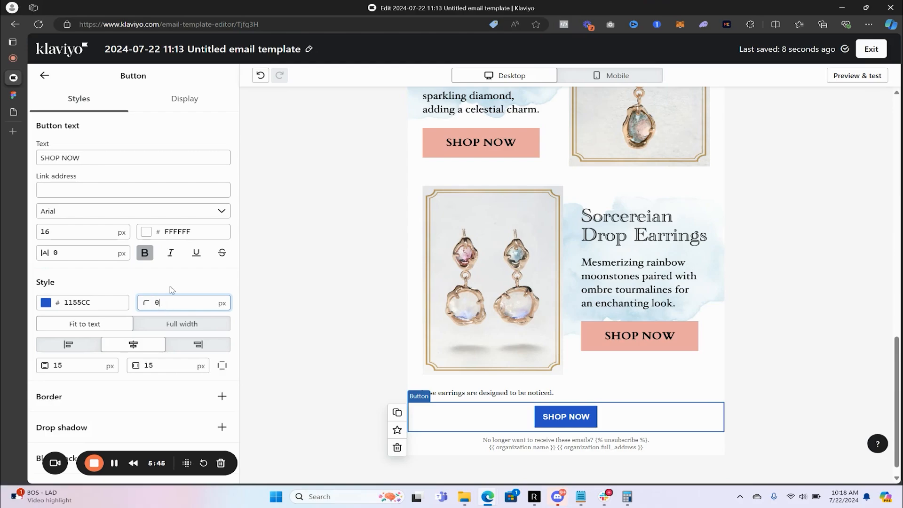
click(171, 290)
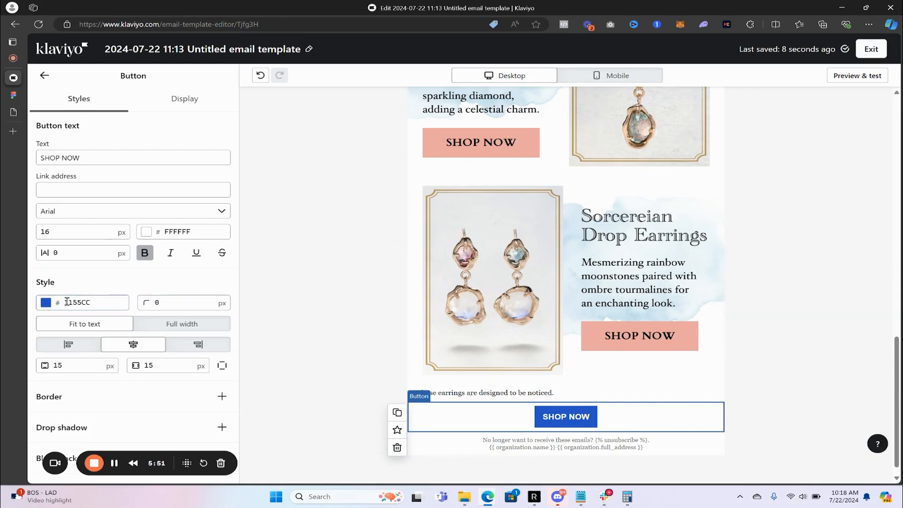
Step: Switch to Figma and copy the hex code F8A5A1 from the SHOP ALL EARRINGS button's colours
click(13, 95)
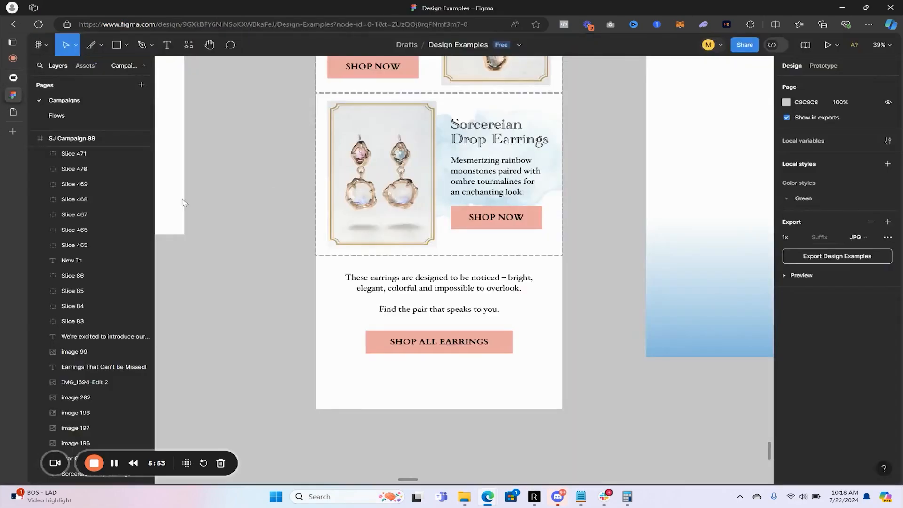
click(466, 348)
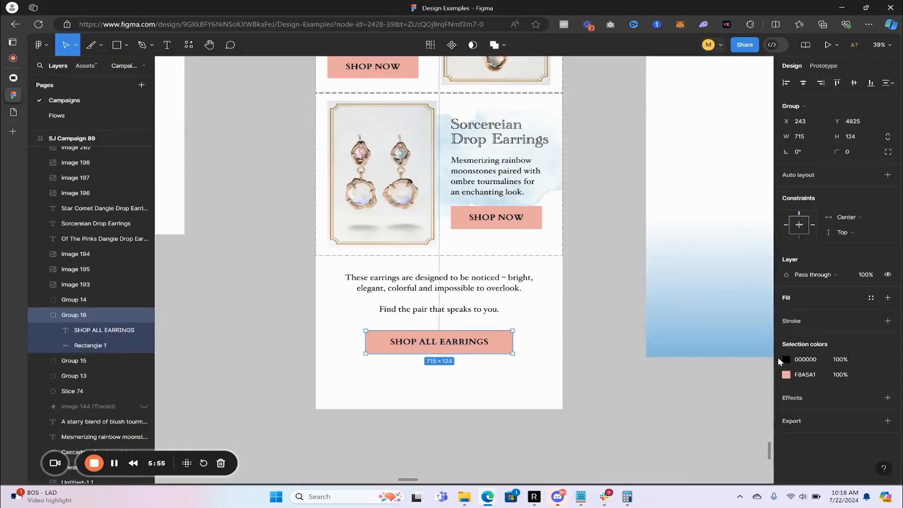
click(786, 374)
key(ctrl+c)
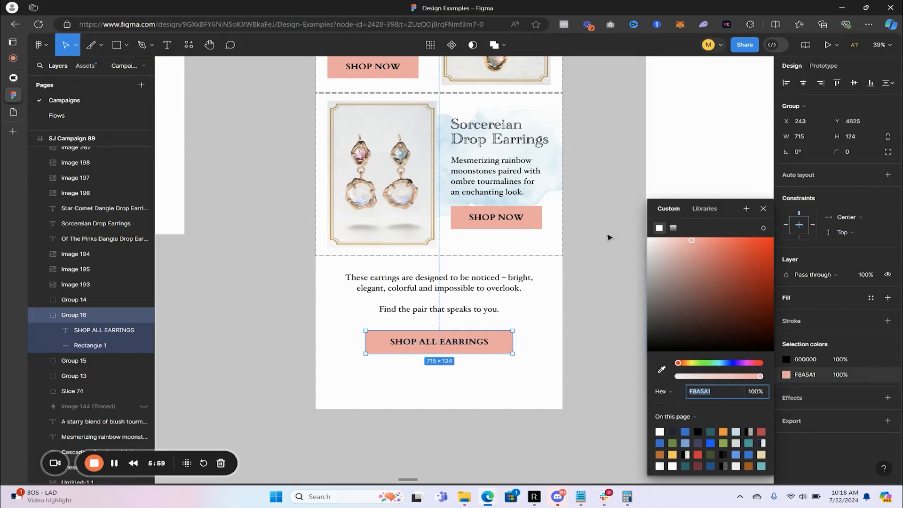
click(609, 238)
Step: Return to Klaviyo and set the SHOP NOW button block's background colour to F8A5A1
click(13, 77)
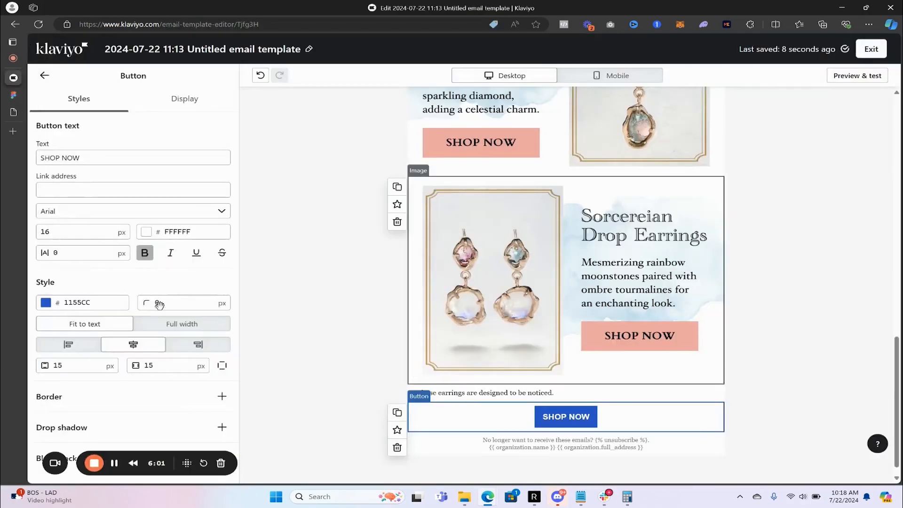
click(94, 302)
double_click(94, 303)
key(ctrl+v)
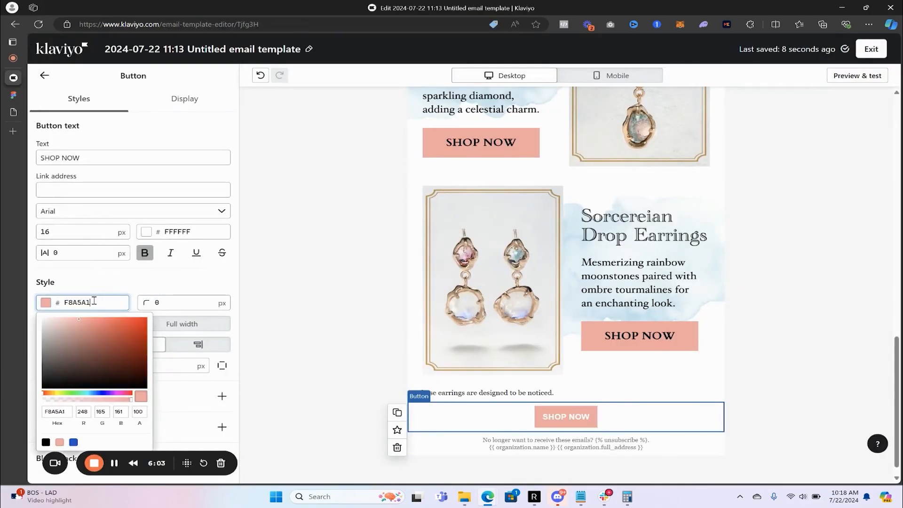
click(113, 293)
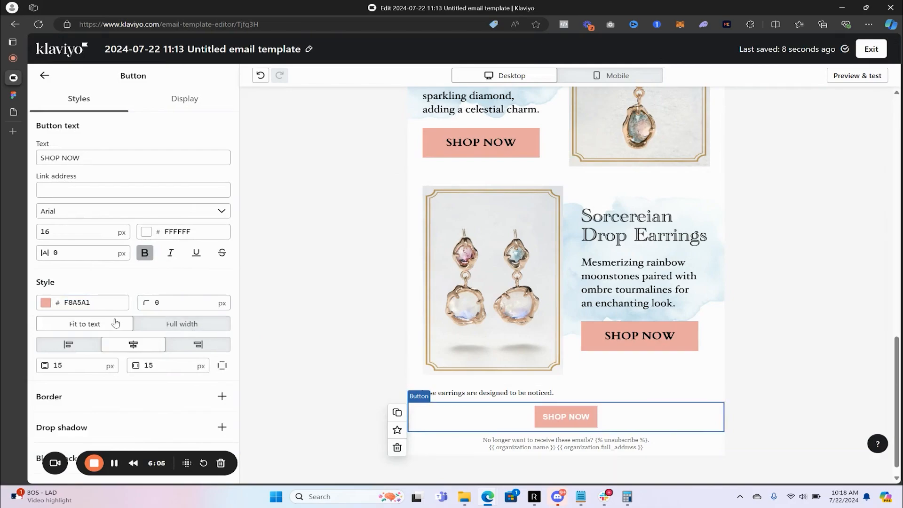
Step: Set the button's text colour to black, 000000
click(178, 231)
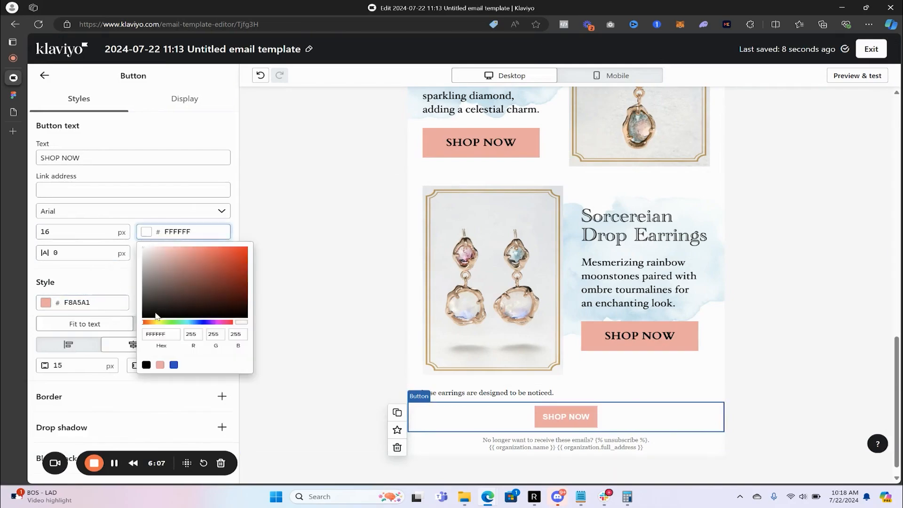
drag(157, 316, 135, 330)
click(132, 282)
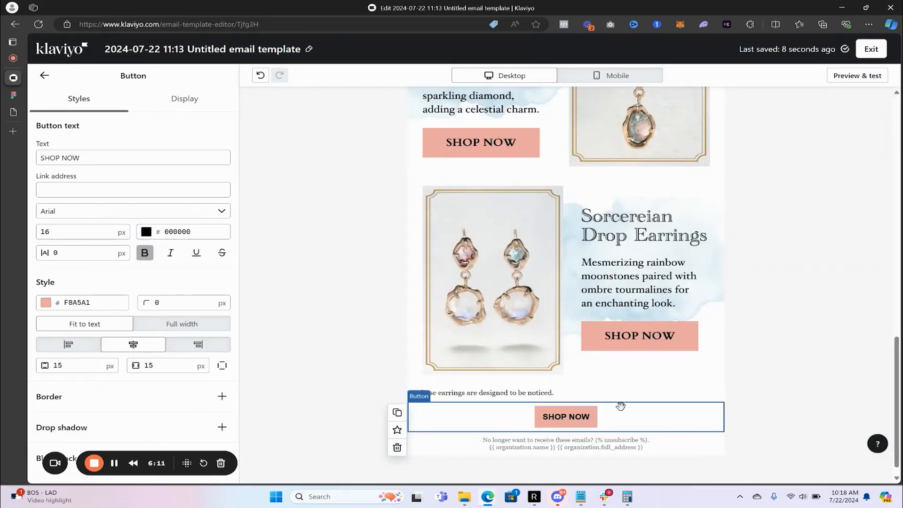
scroll(582, 394, down, 1)
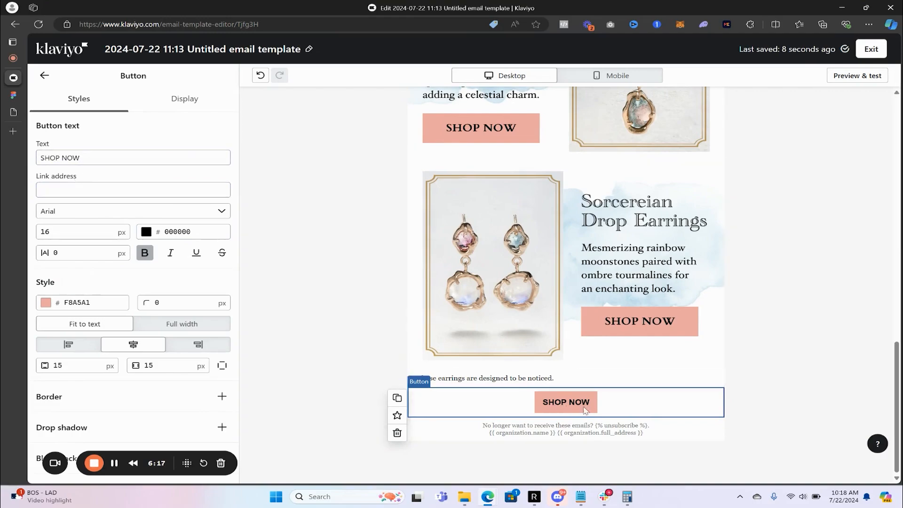
Step: Change the button's font to Chapaza Normal 400 and close the button's settings
click(77, 214)
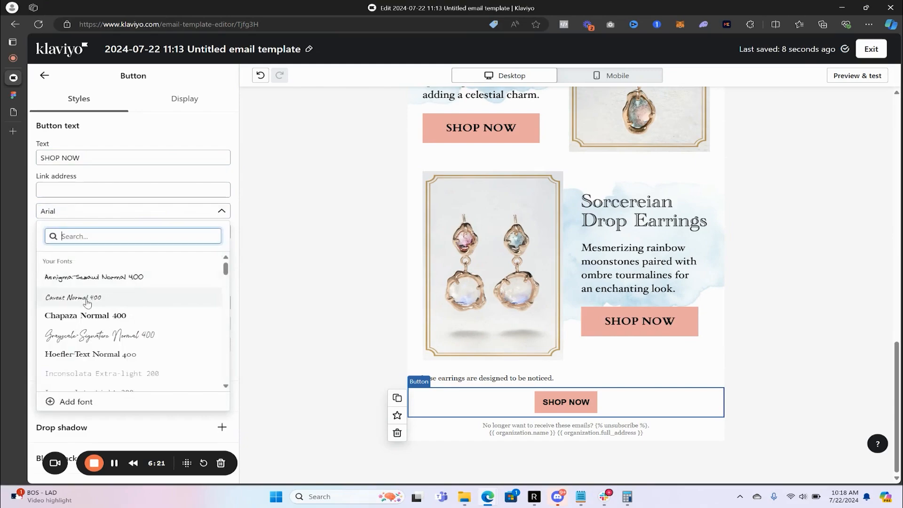
click(84, 316)
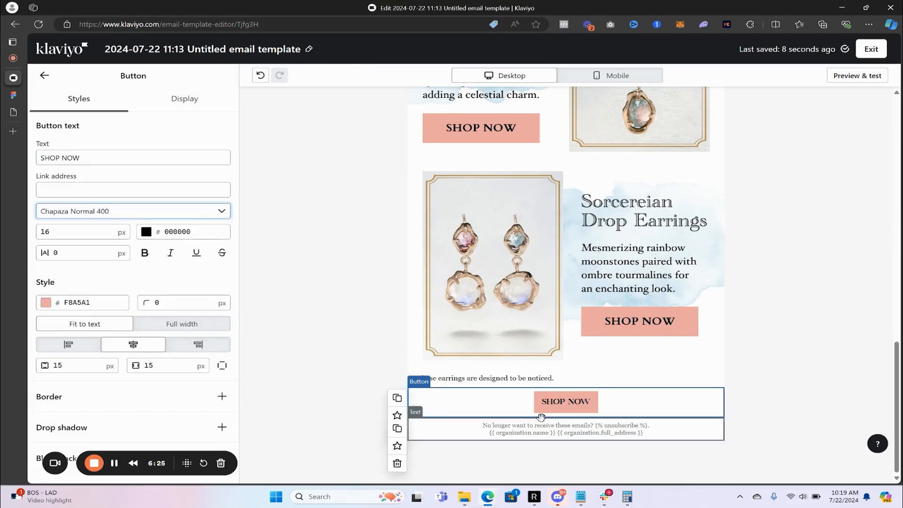
scroll(171, 281, down, 1)
scroll(170, 281, down, 1)
scroll(138, 326, up, 2)
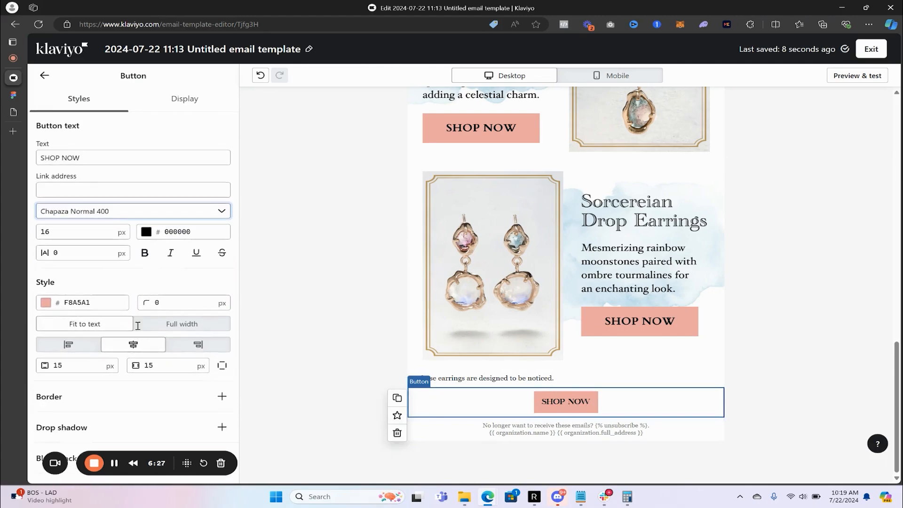
click(44, 76)
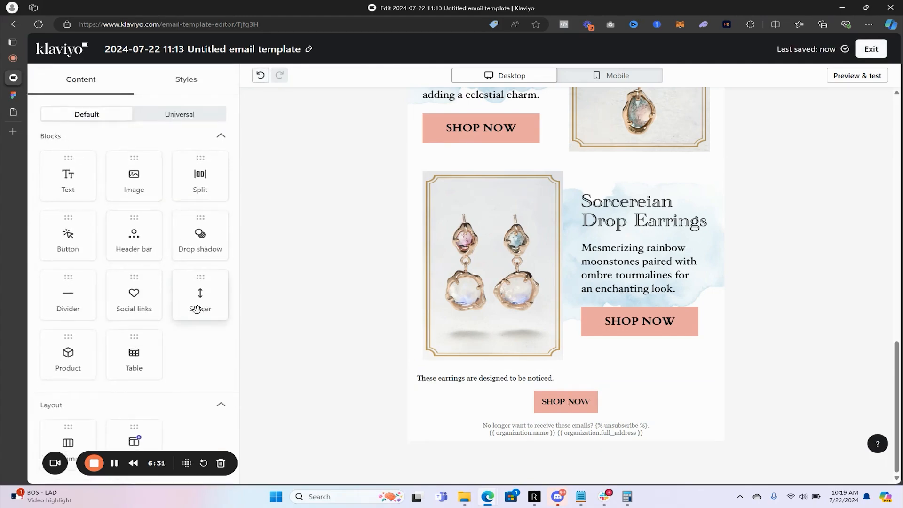
Step: Add a spacer between the button and the unsubscribe footer, and set its height to 80 px
drag(200, 303, 558, 412)
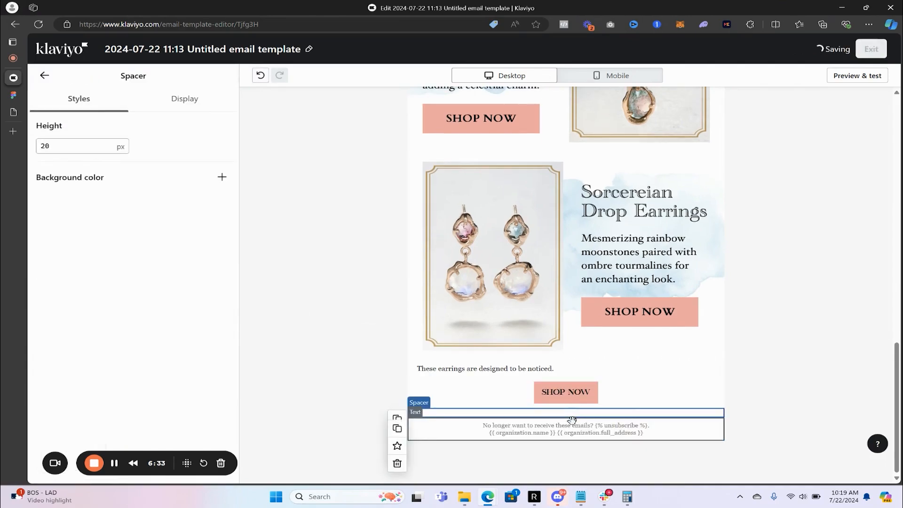
double_click(71, 147)
text(40)
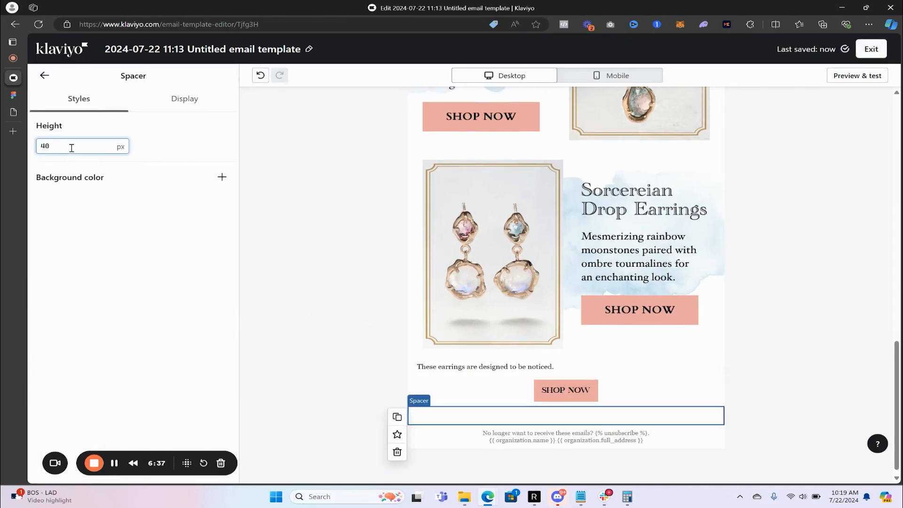
text(80)
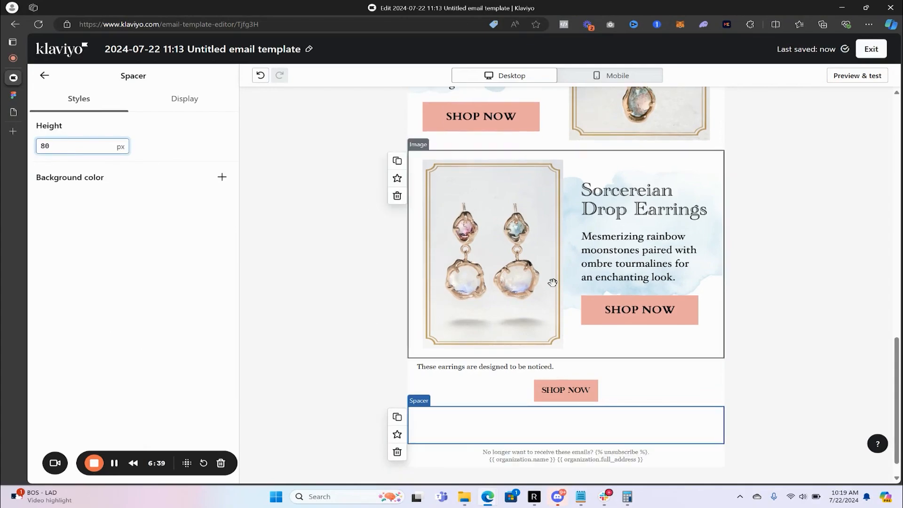
Step: Set the top/bottom block padding of the closing text above the button to 40 px
click(575, 372)
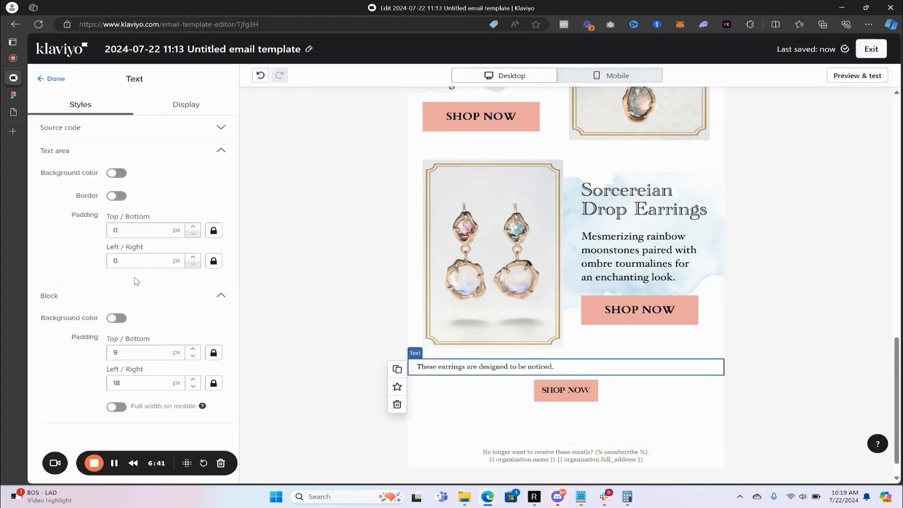
double_click(111, 351)
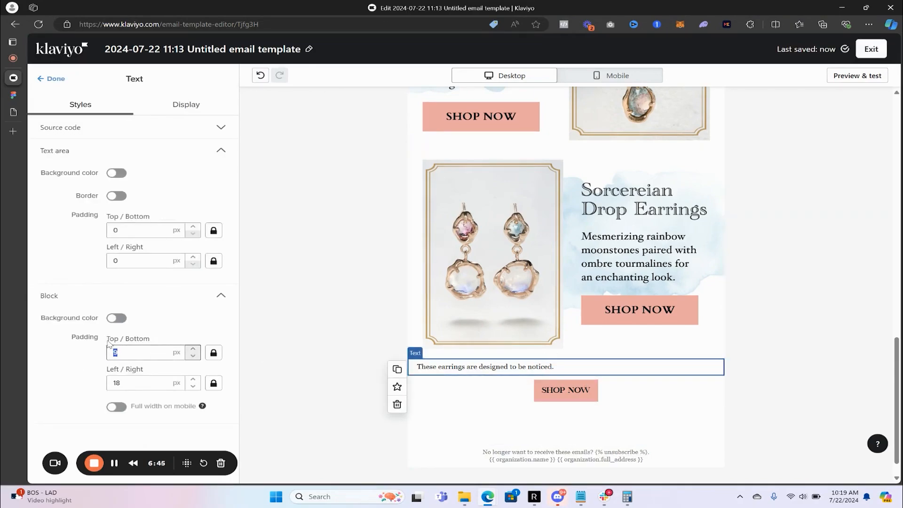
text(40)
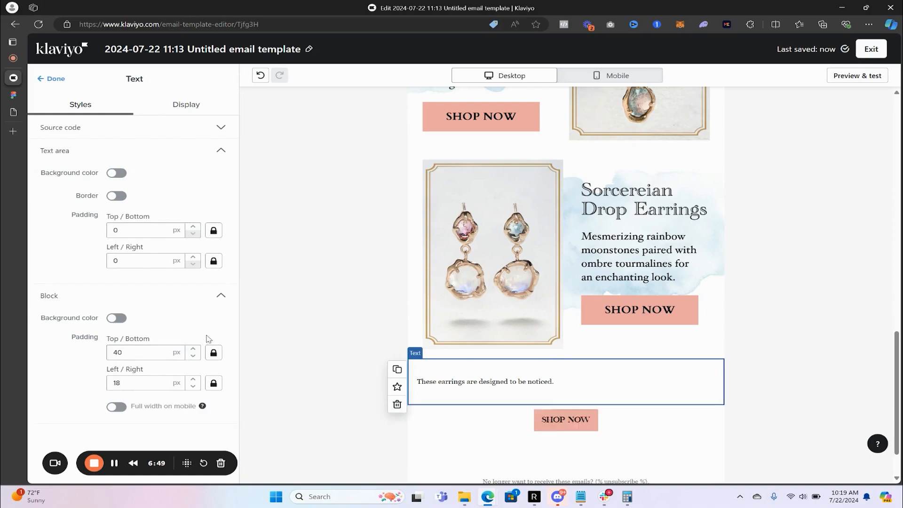
Step: Centre-align the closing text "These earrings are designed to be noticed."
scroll(538, 365, down, 1)
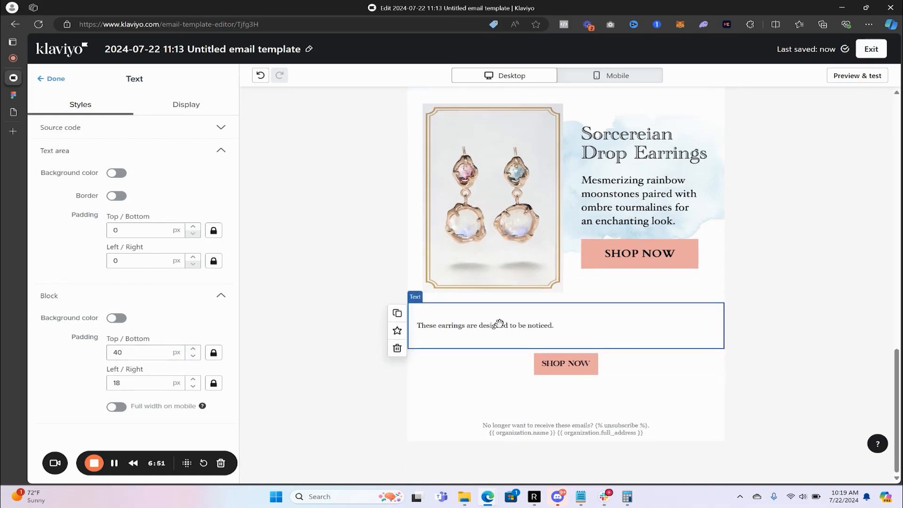
triple_click(500, 325)
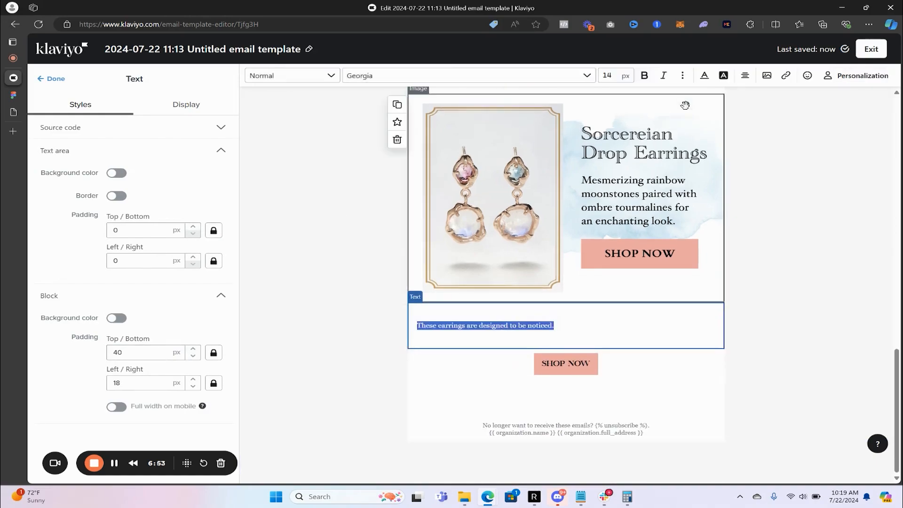
click(745, 76)
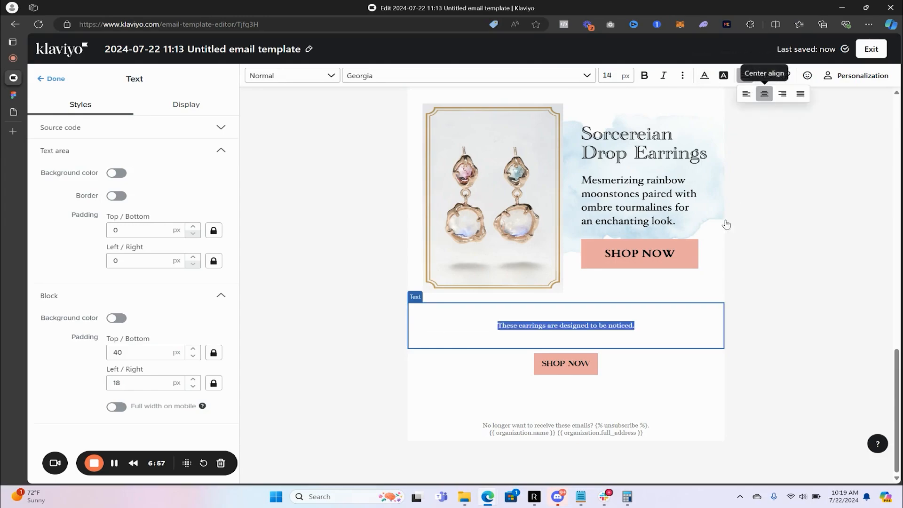
click(764, 95)
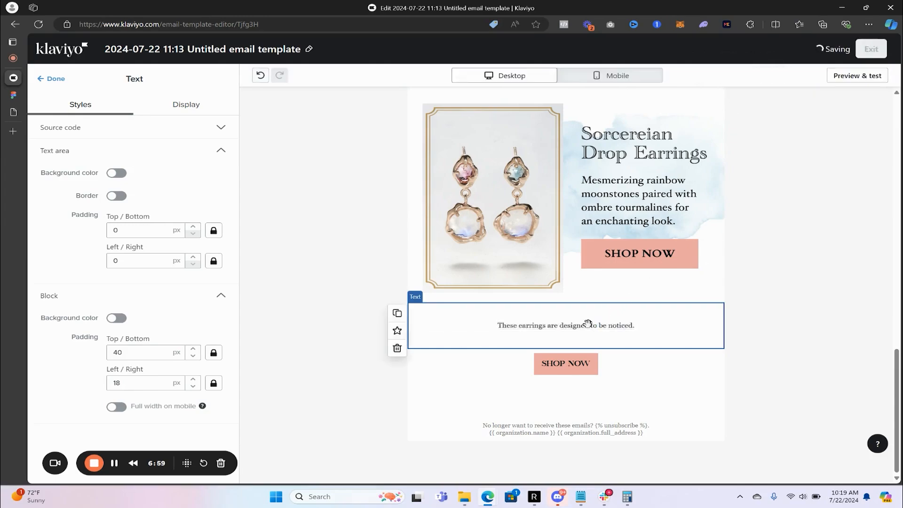
Step: Set the font size of the closing text above the button to 18 px
click(589, 324)
triple_click(619, 325)
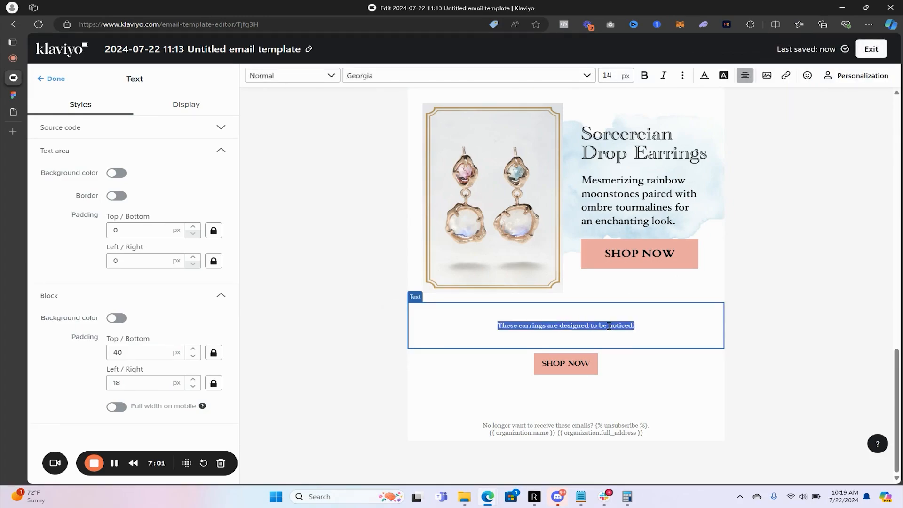
click(613, 80)
text(18)
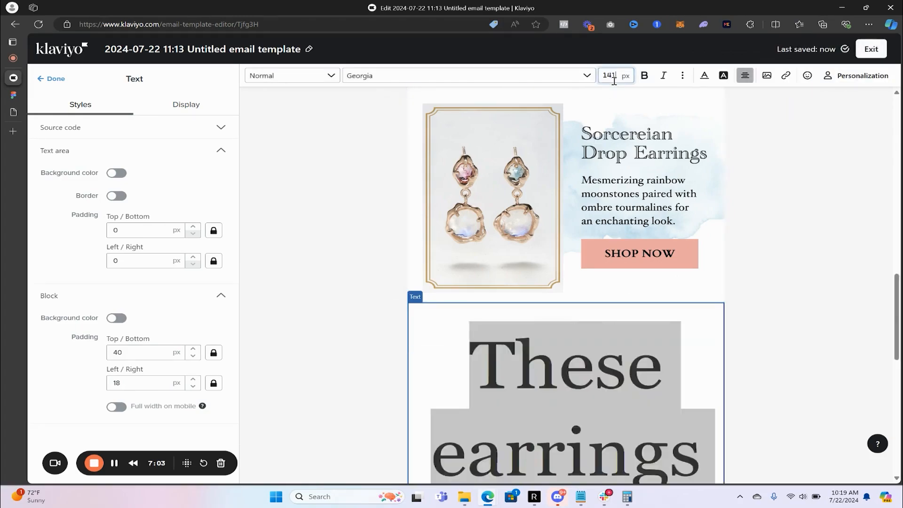
key(BackSpace)
key(BackSpace)
key(BackSpace)
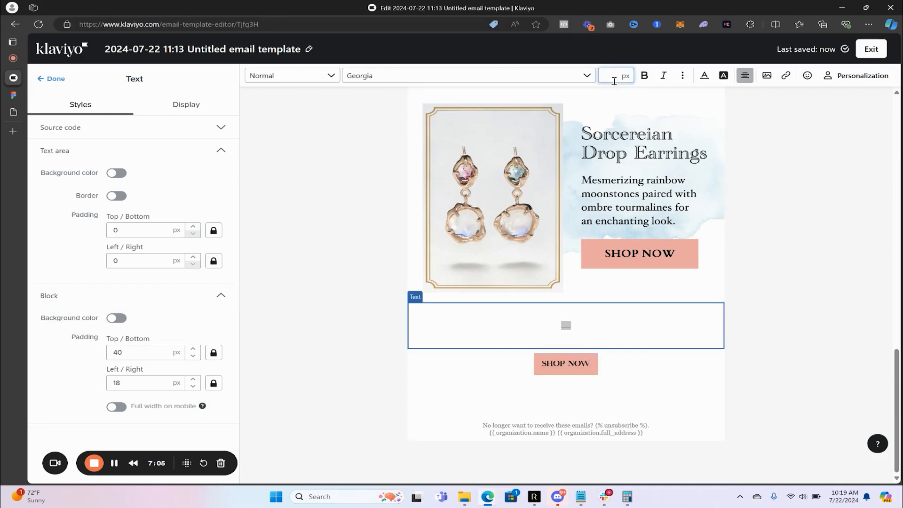
text(8)
click(771, 293)
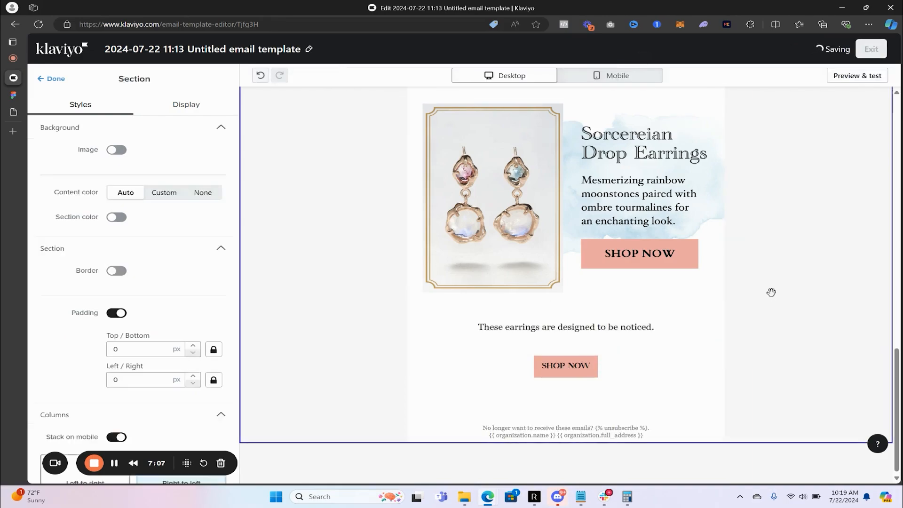
Step: Switch to Figma to compare SJ Campaign 89's body and intro text with the build, and return to the intro text in Klaviyo
click(13, 96)
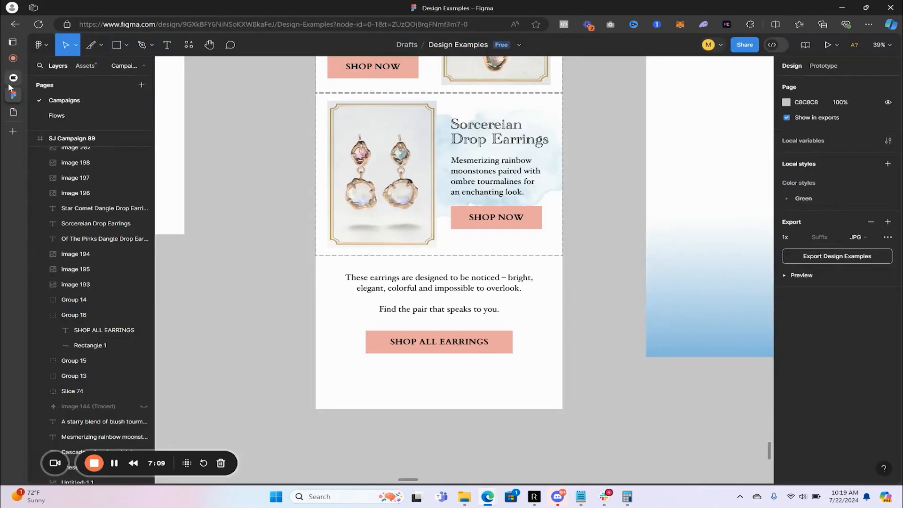
scroll(405, 262, up, 10)
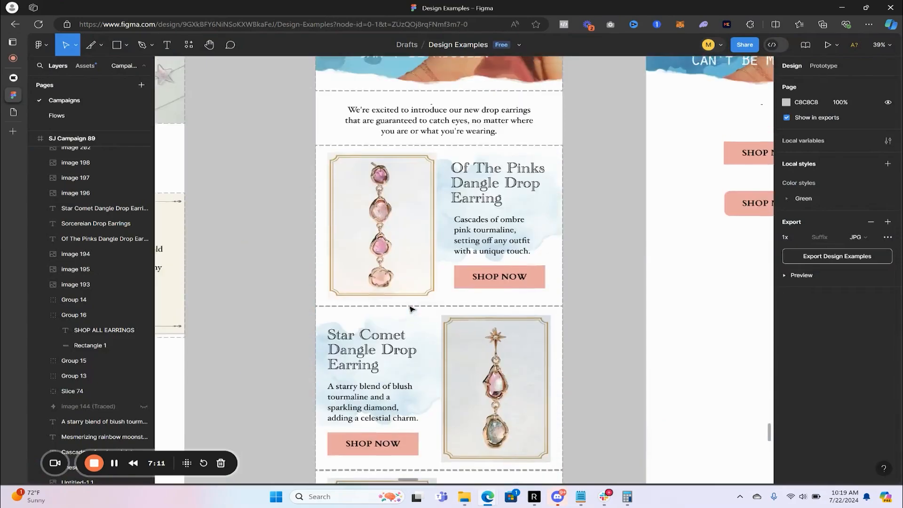
scroll(411, 309, up, 10)
scroll(412, 309, down, 3)
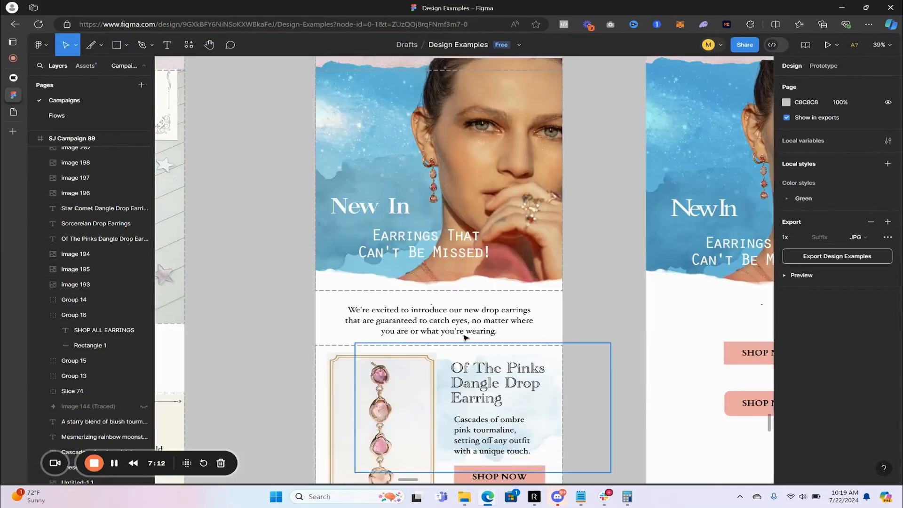
click(13, 77)
scroll(563, 295, up, 15)
scroll(562, 297, down, 5)
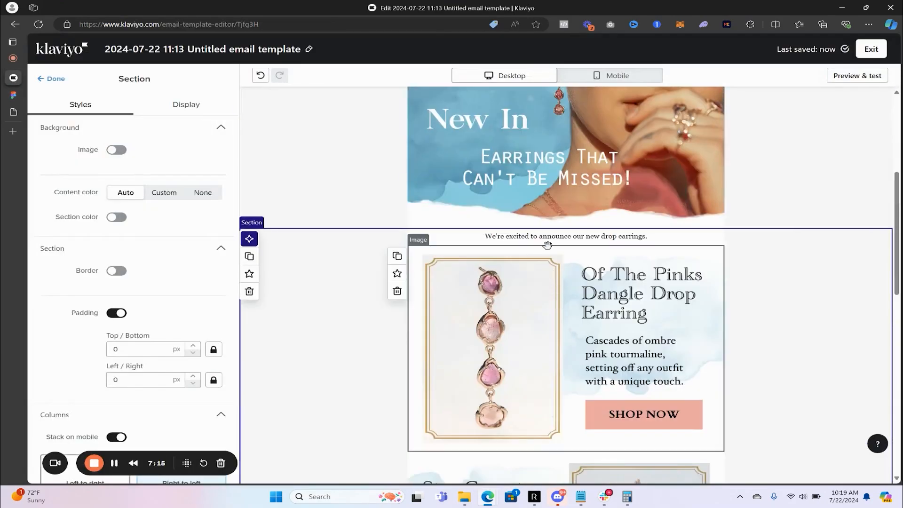
Step: Set the intro text below the hero image to 18 px with 40 px top/bottom block padding, and close its settings
click(547, 243)
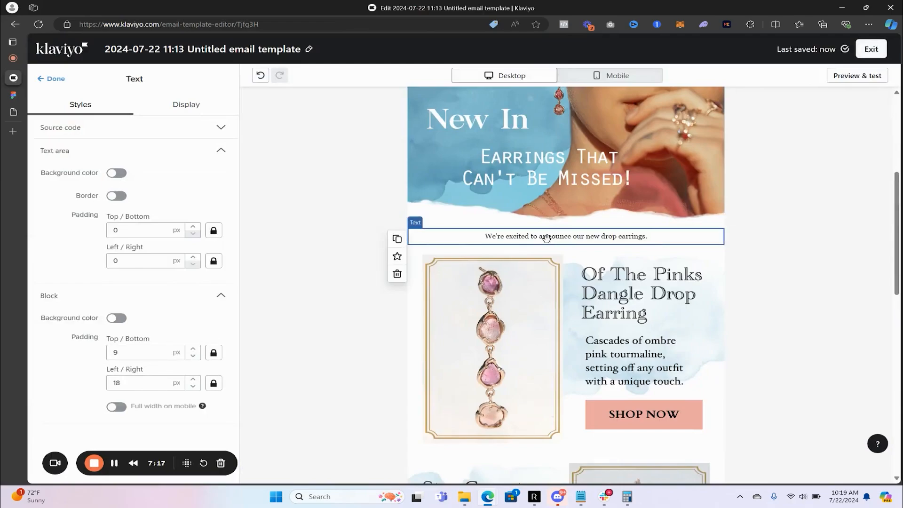
triple_click(556, 235)
click(611, 76)
text(18)
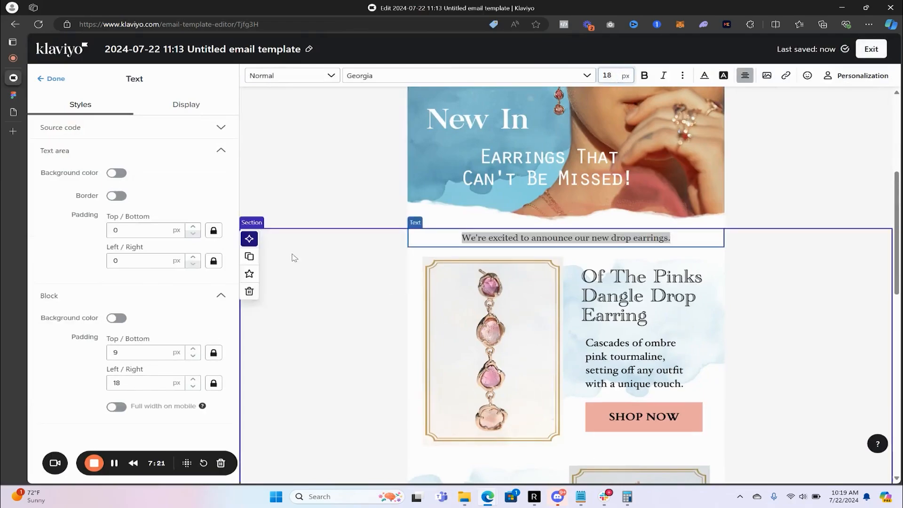
click(135, 353)
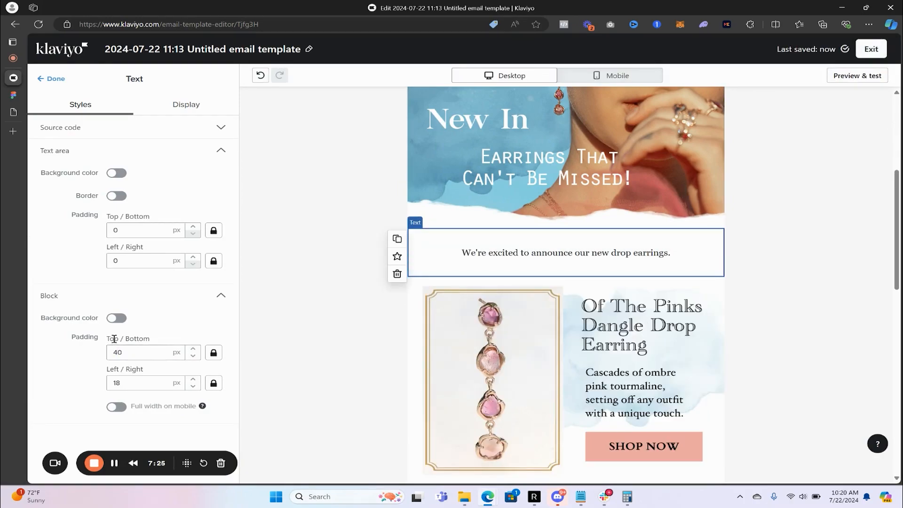
click(56, 79)
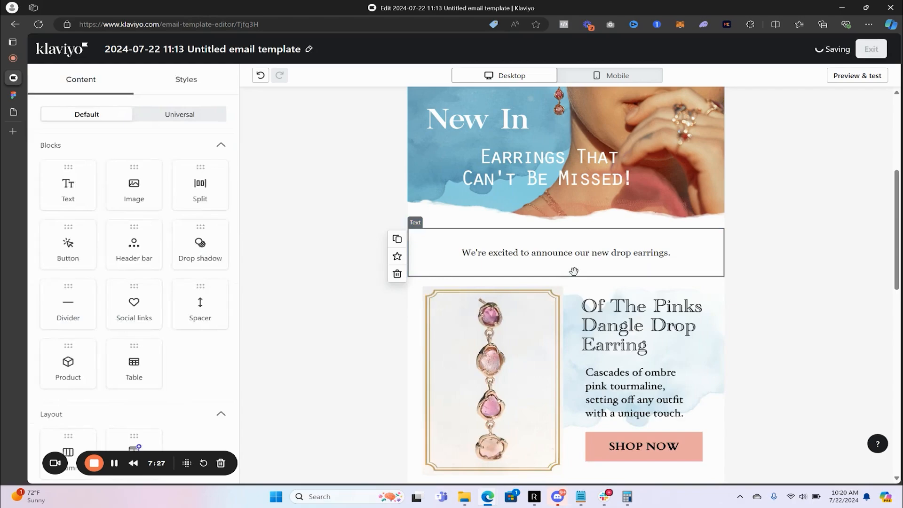
Step: Review the built email in the editor from the hero image down to the closing button
scroll(573, 271, down, 8)
click(575, 363)
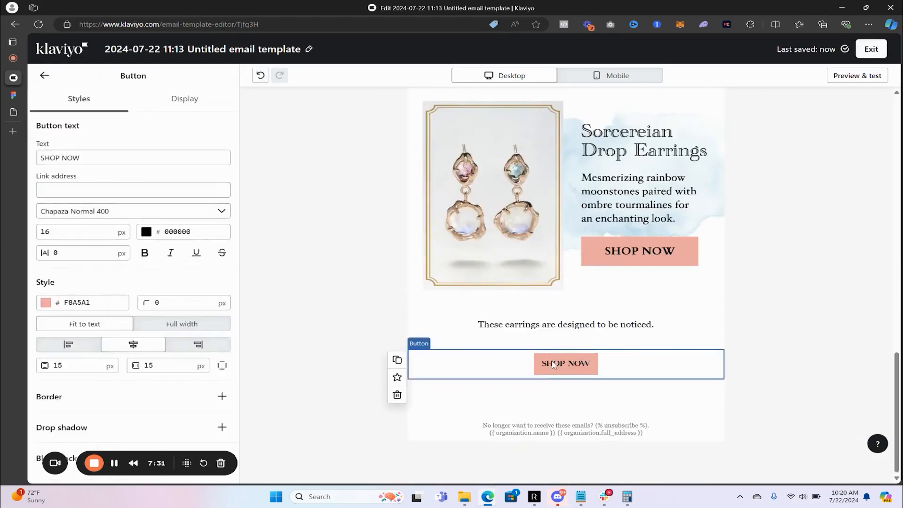
scroll(554, 364, up, 15)
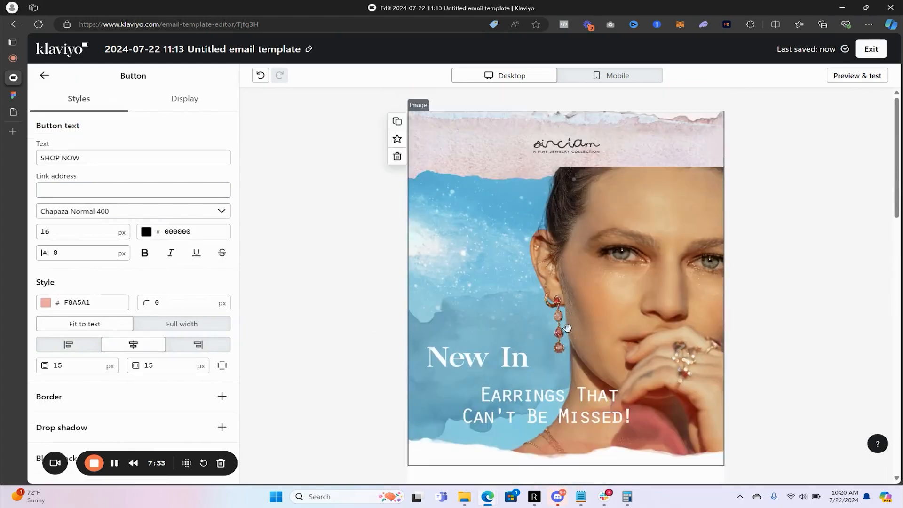
scroll(552, 229, down, 6)
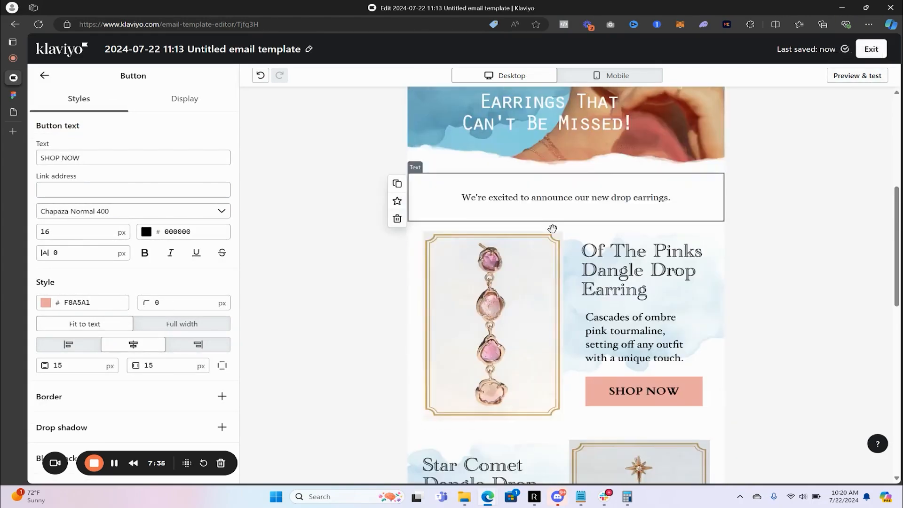
scroll(552, 229, down, 10)
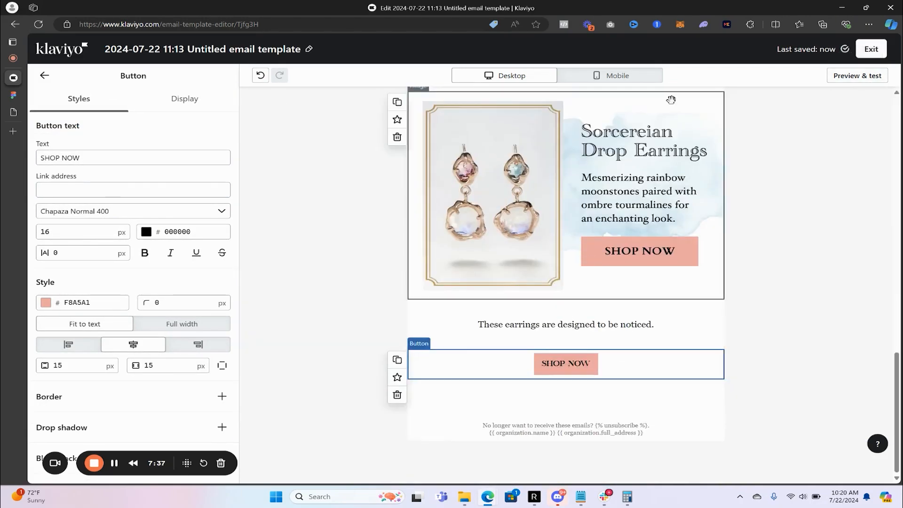
Step: Preview the whole email in desktop and mobile view, and close the preview
click(869, 76)
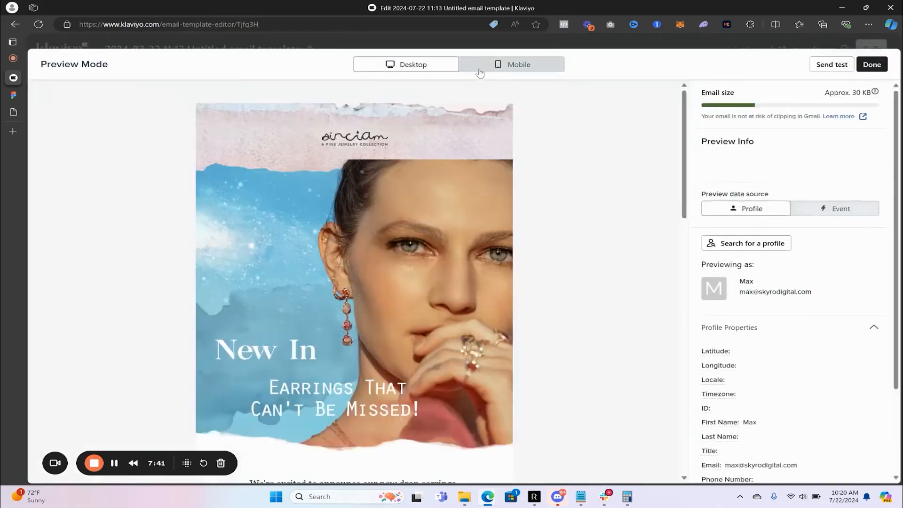
scroll(409, 235, down, 15)
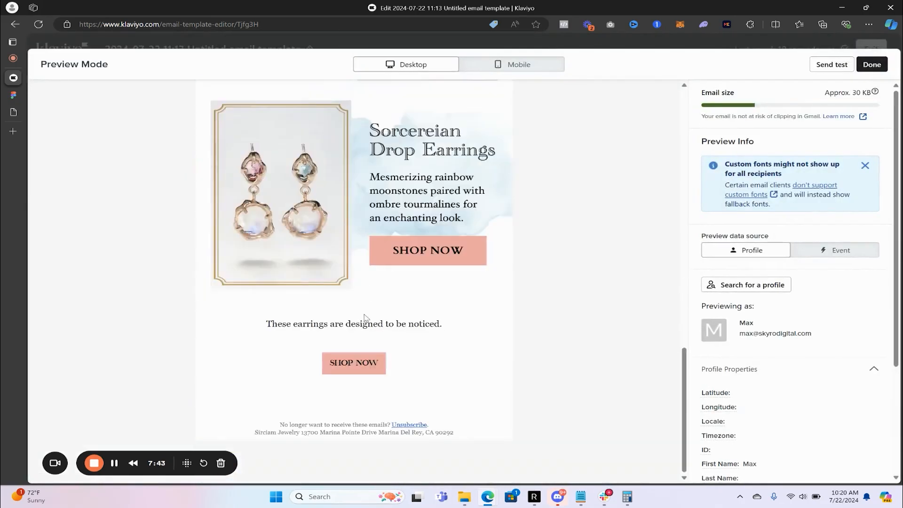
scroll(365, 317, up, 15)
click(511, 66)
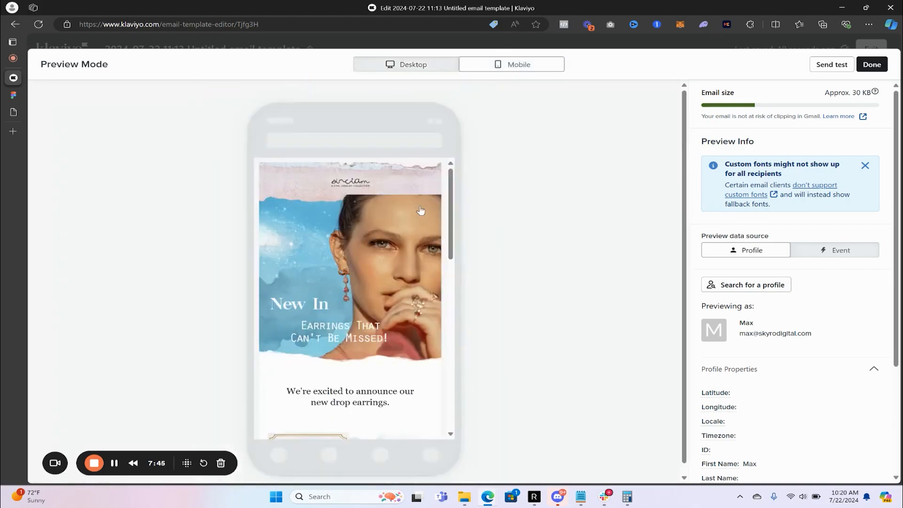
scroll(343, 272, down, 10)
scroll(303, 269, up, 10)
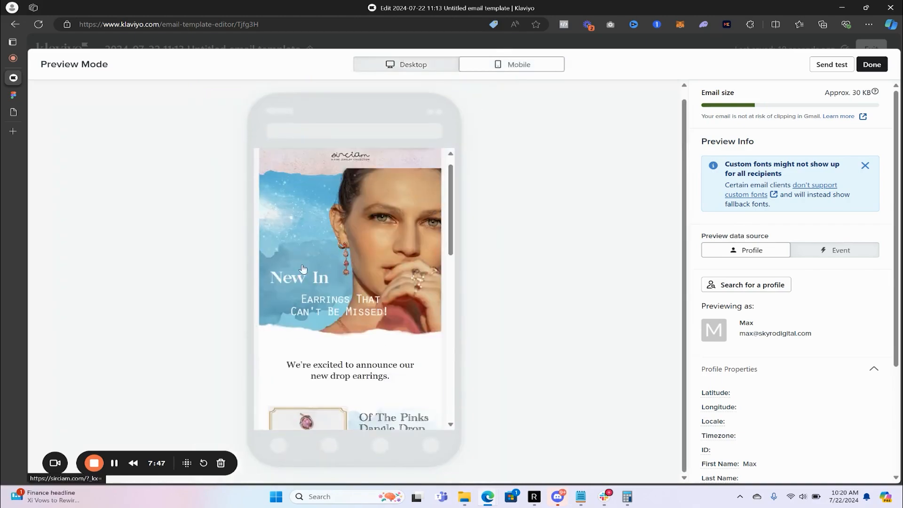
scroll(303, 269, up, 3)
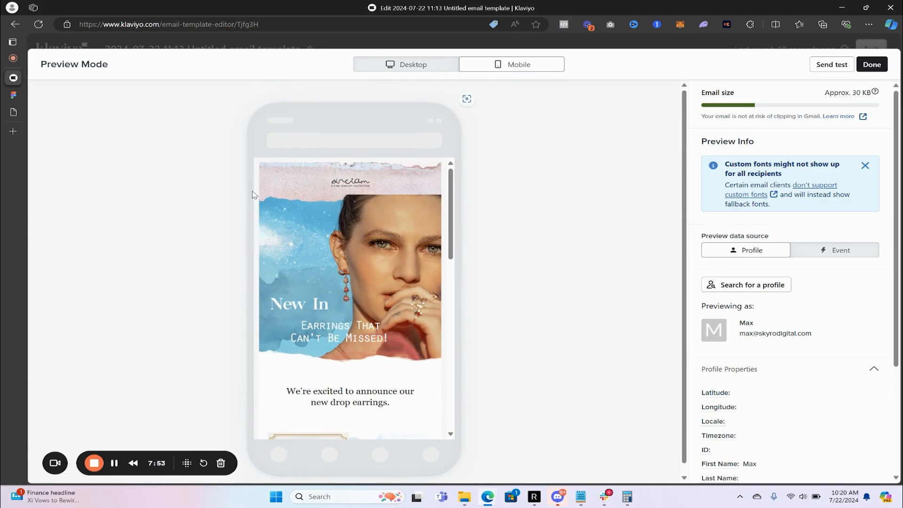
click(872, 64)
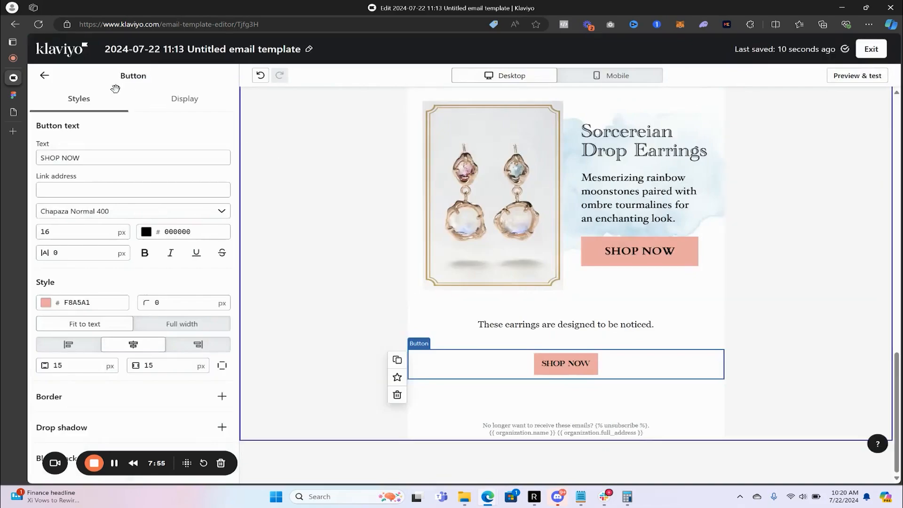
Step: Set the mobile margin in the template's global styles to 0 px
click(43, 76)
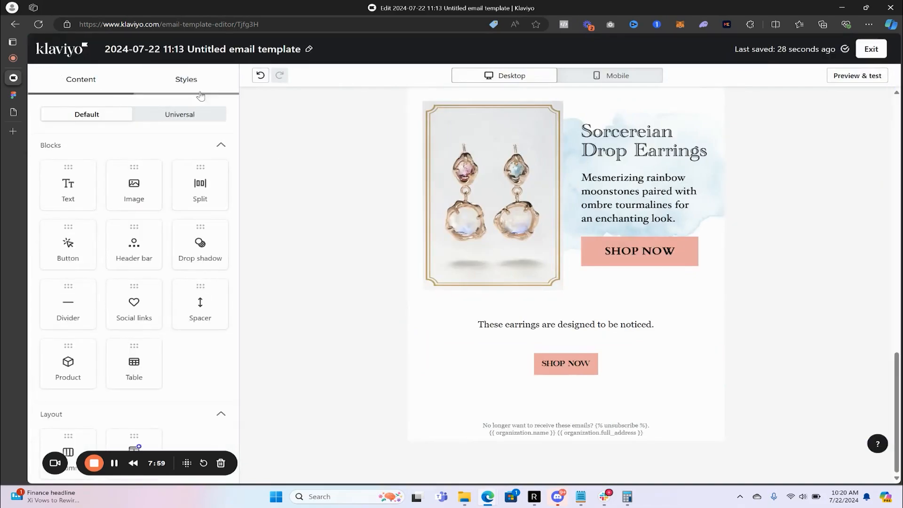
click(193, 88)
scroll(123, 211, down, 4)
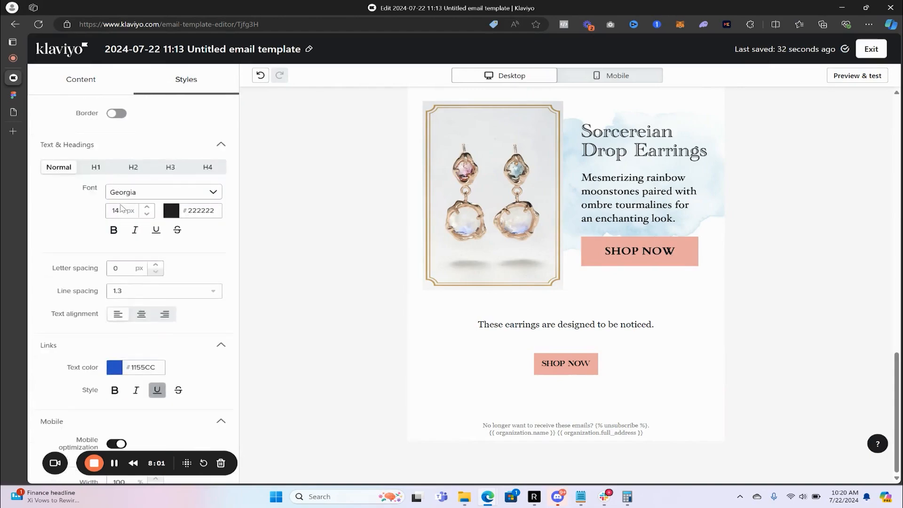
scroll(124, 212, down, 5)
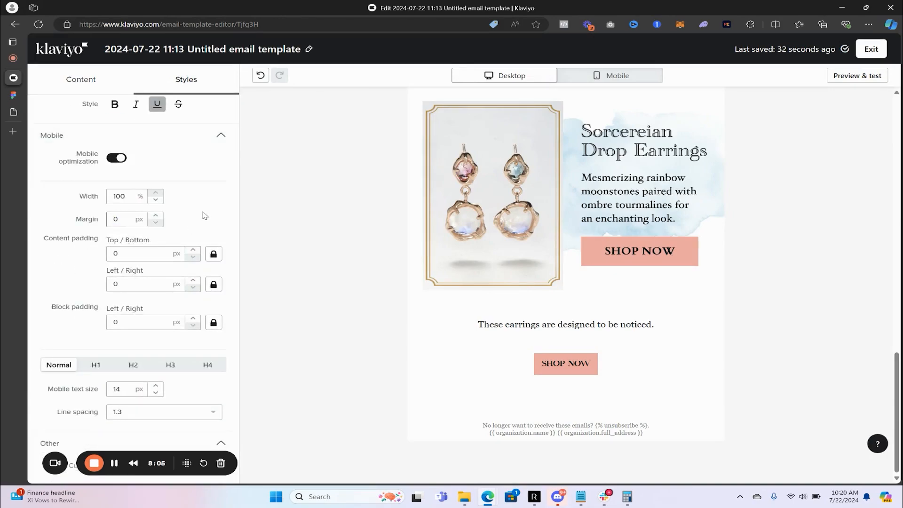
Step: Preview the email in mobile view again to check its edge-to-edge layout and product sections, and close the preview
click(853, 80)
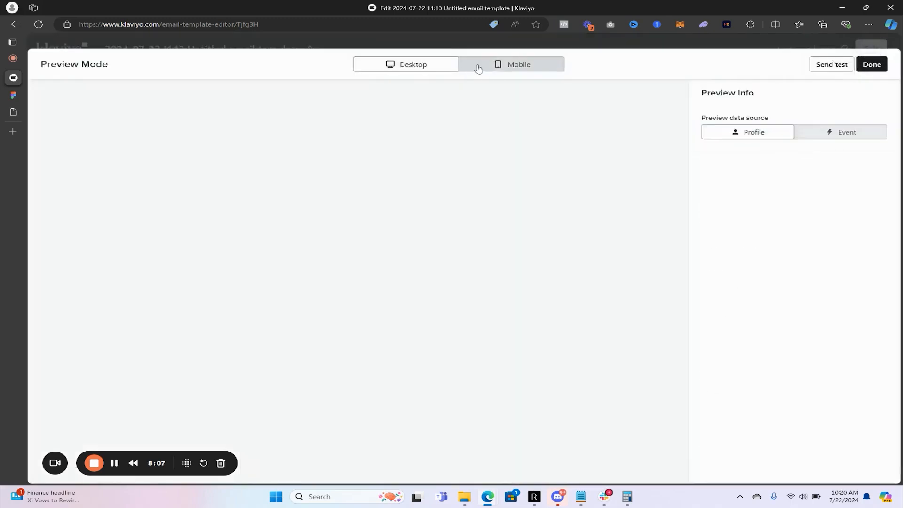
click(501, 64)
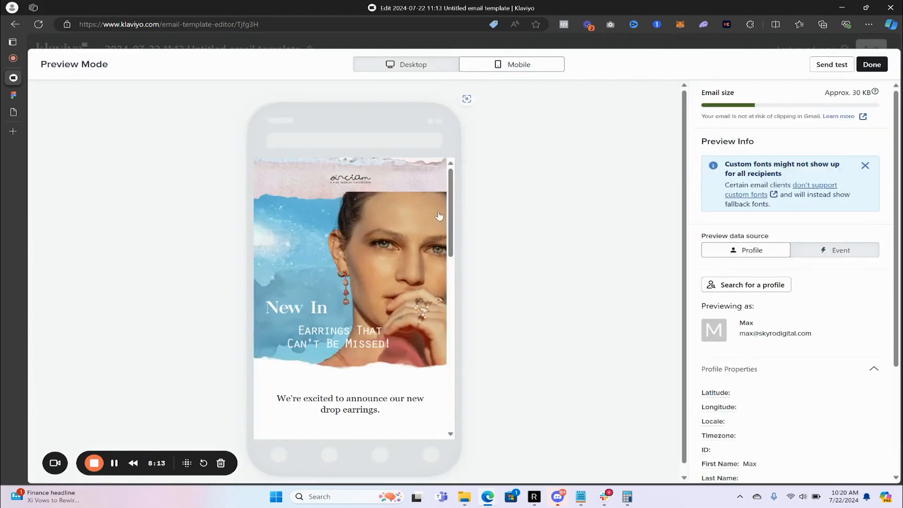
scroll(377, 263, down, 10)
scroll(363, 281, up, 10)
scroll(358, 278, down, 7)
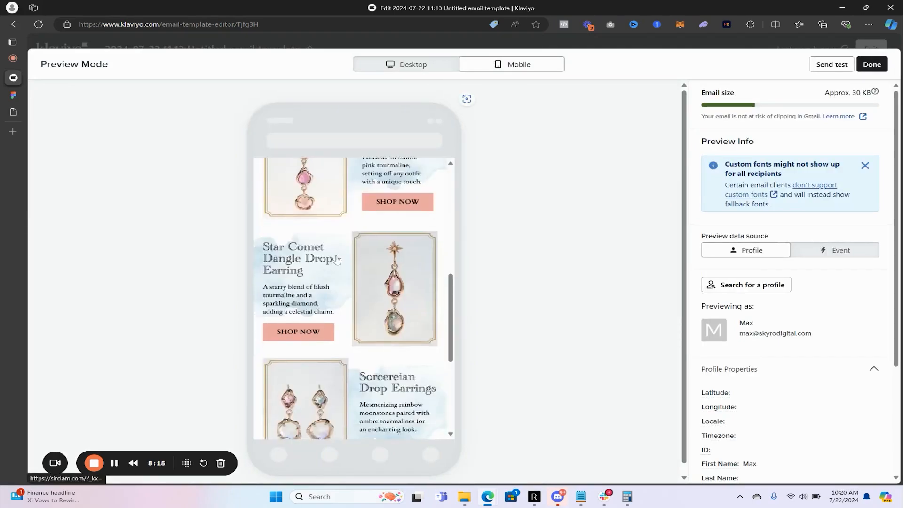
scroll(337, 259, down, 5)
scroll(337, 259, up, 10)
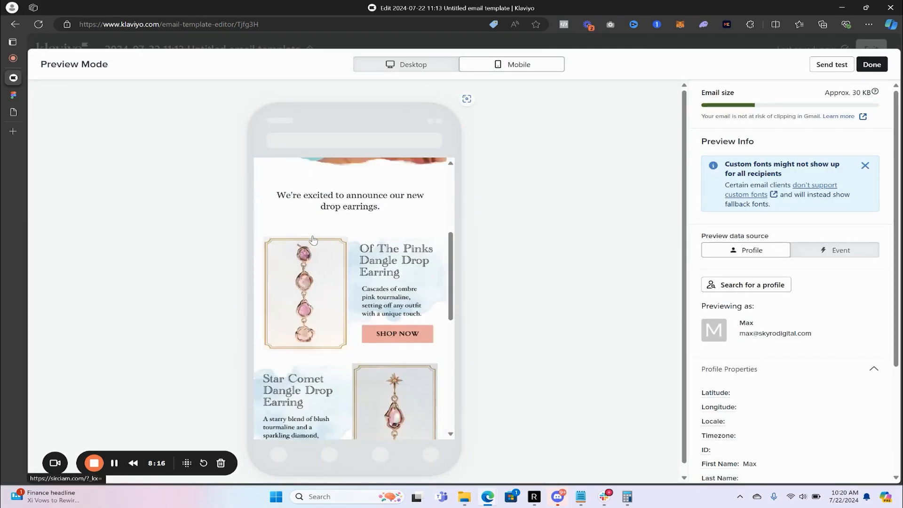
click(872, 65)
scroll(536, 245, up, 10)
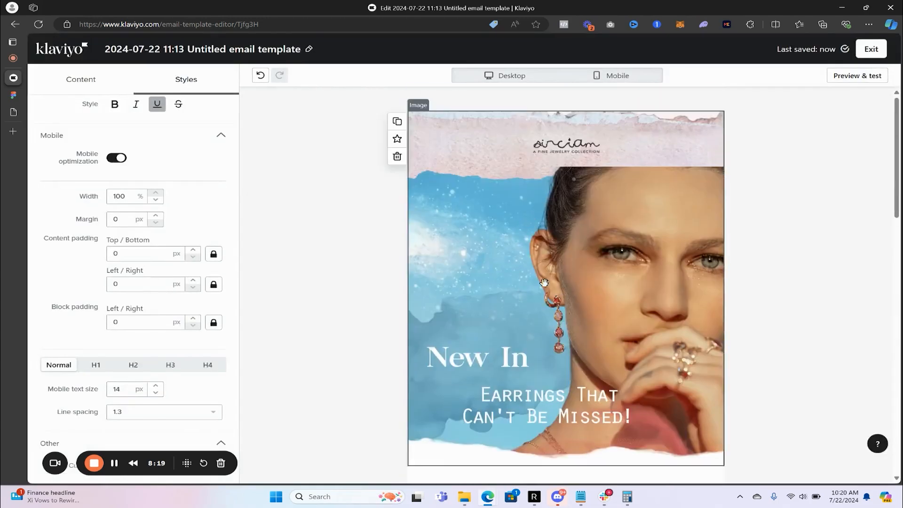